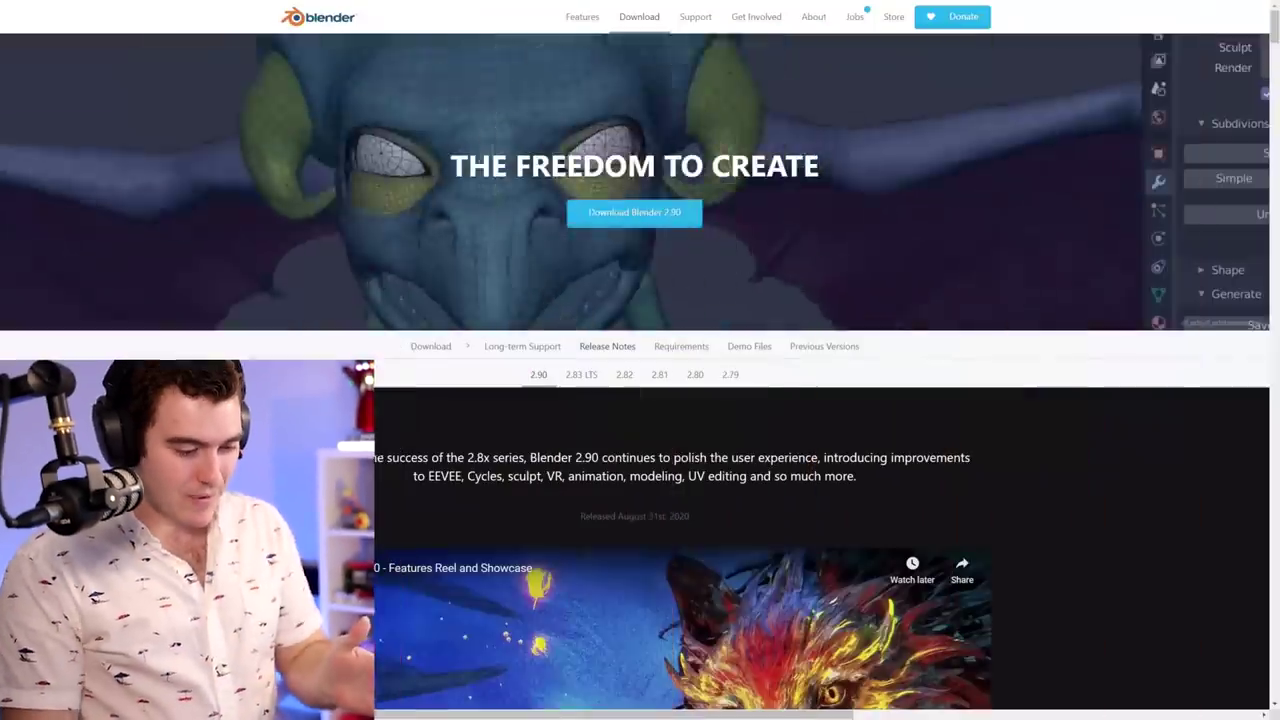
# - Look through the Blender 2.90 release notes, from the new sky texture to the cloth sculpting features
pyautogui.scroll(-15, 831, 240)
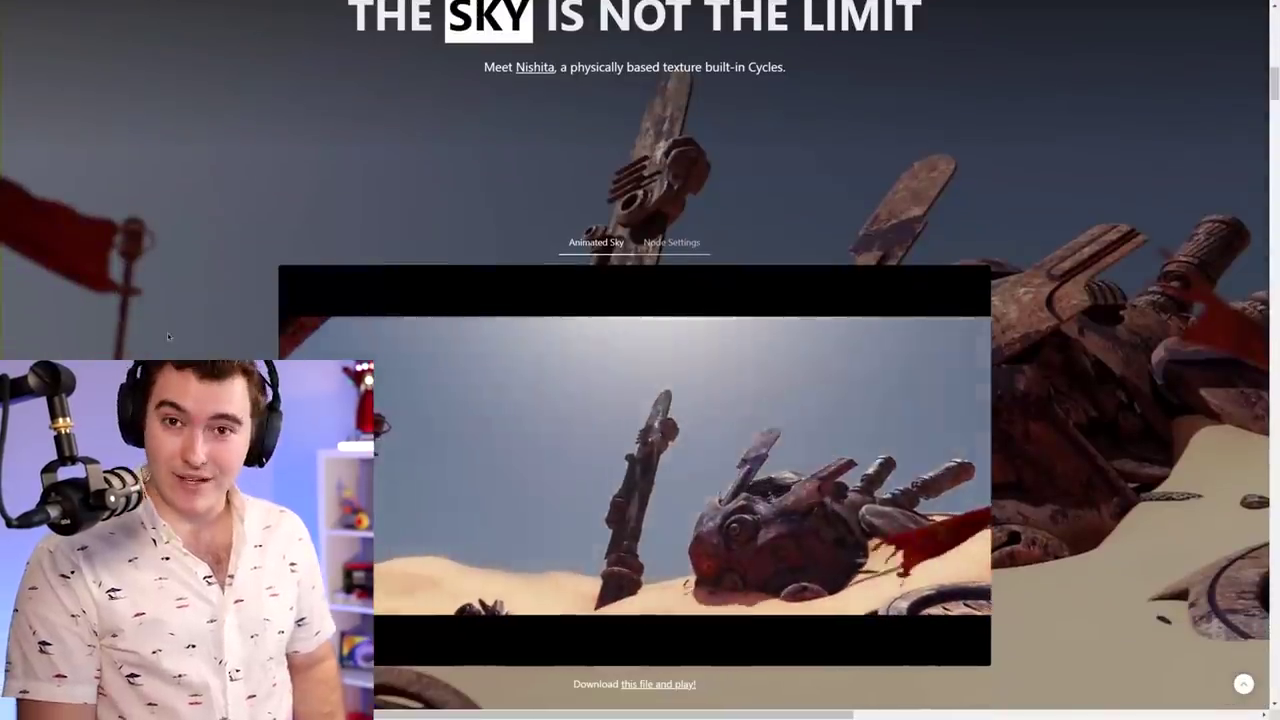
pyautogui.scroll(-6, 196, 295)
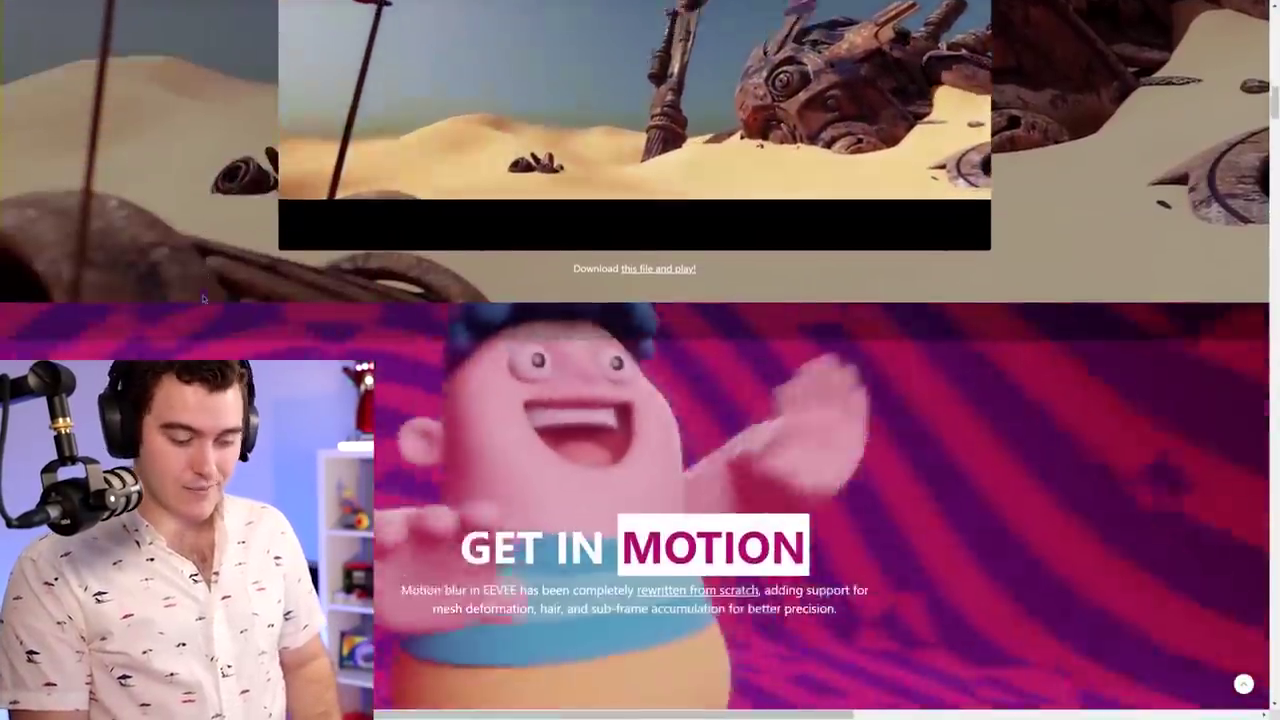
pyautogui.scroll(-8, 204, 298)
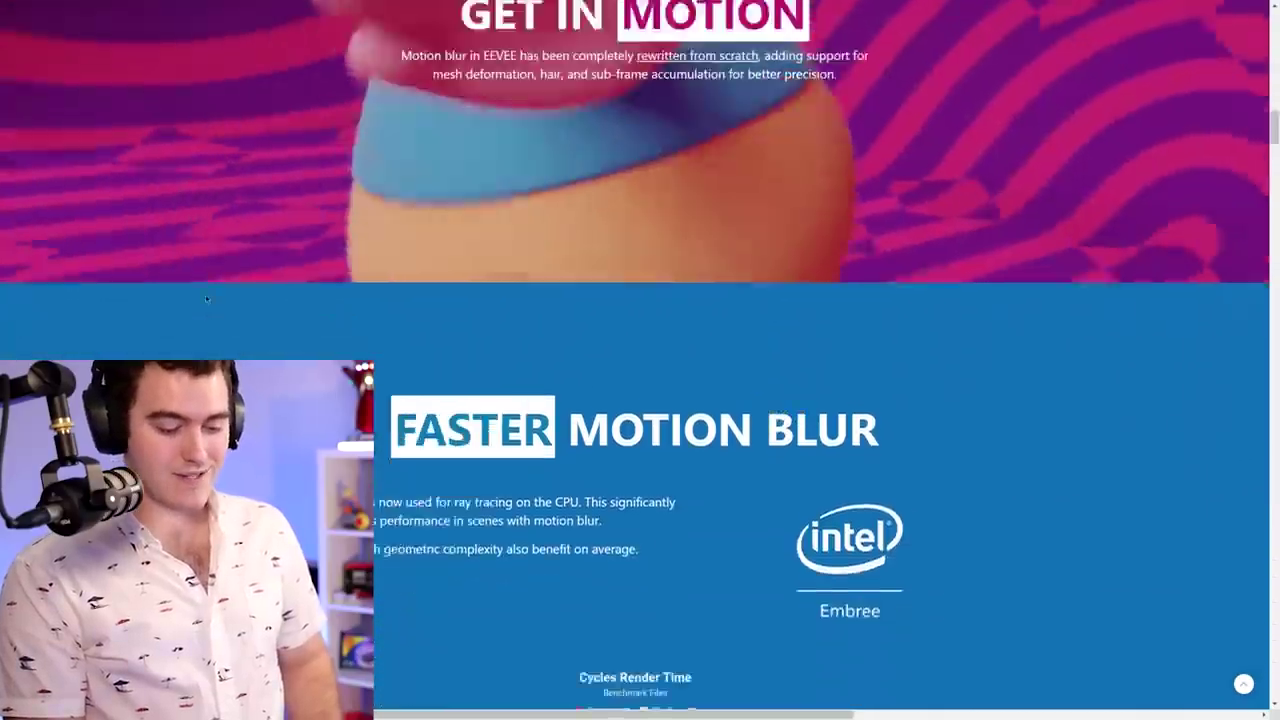
pyautogui.scroll(-10, 222, 296)
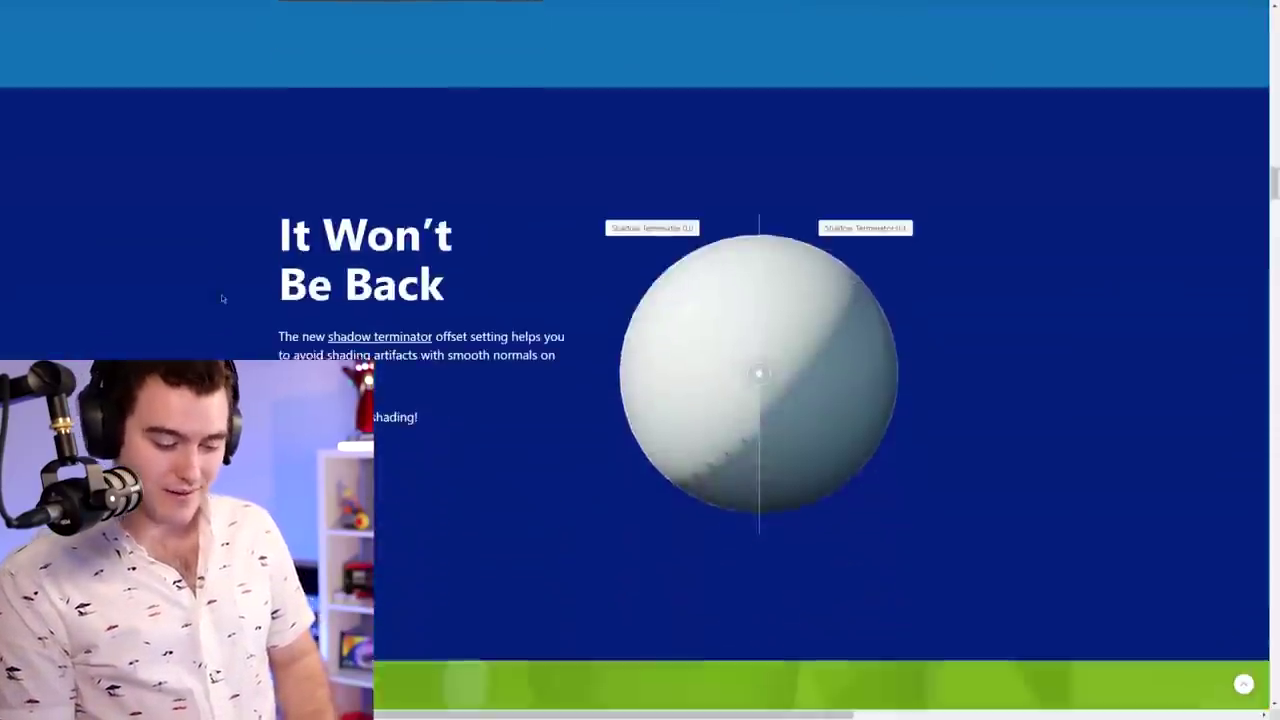
pyautogui.scroll(-10, 222, 303)
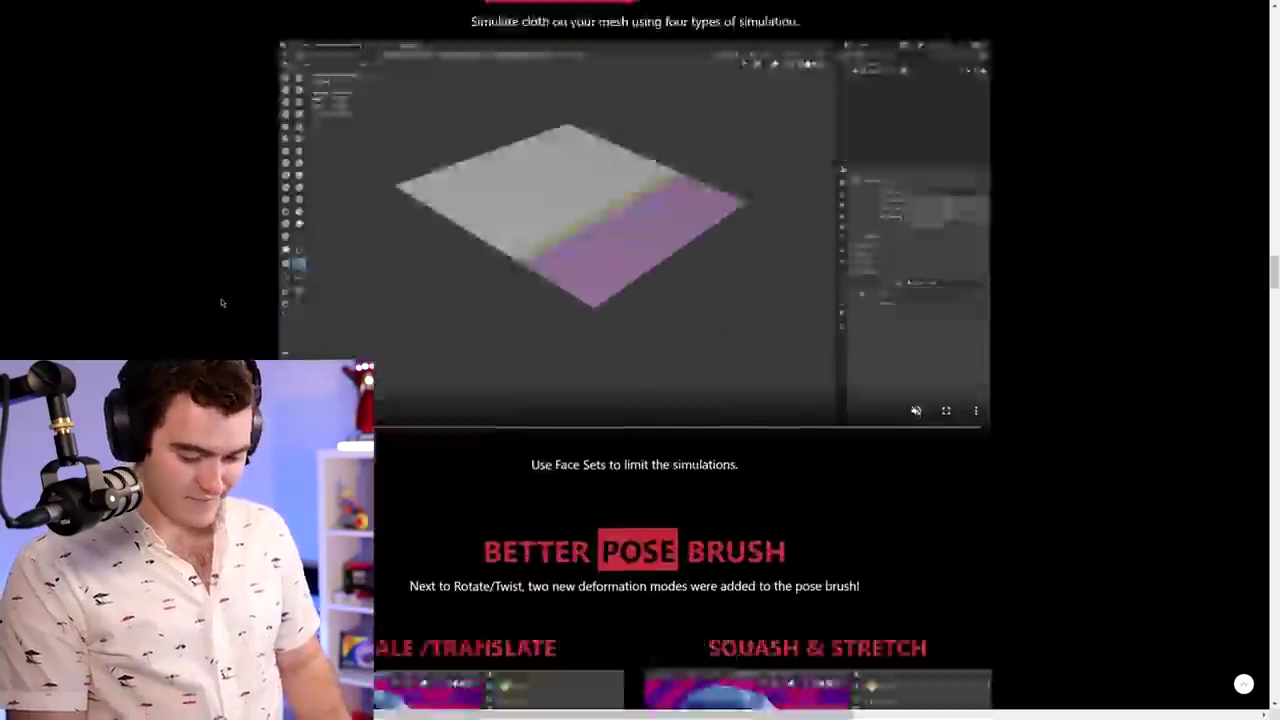
# - Return to the start of the release notes and review the motion blur, denoising and shadow terminator sections
pyautogui.press('Home')
pyautogui.scroll(-15, 220, 314)
pyautogui.scroll(1, 220, 314)
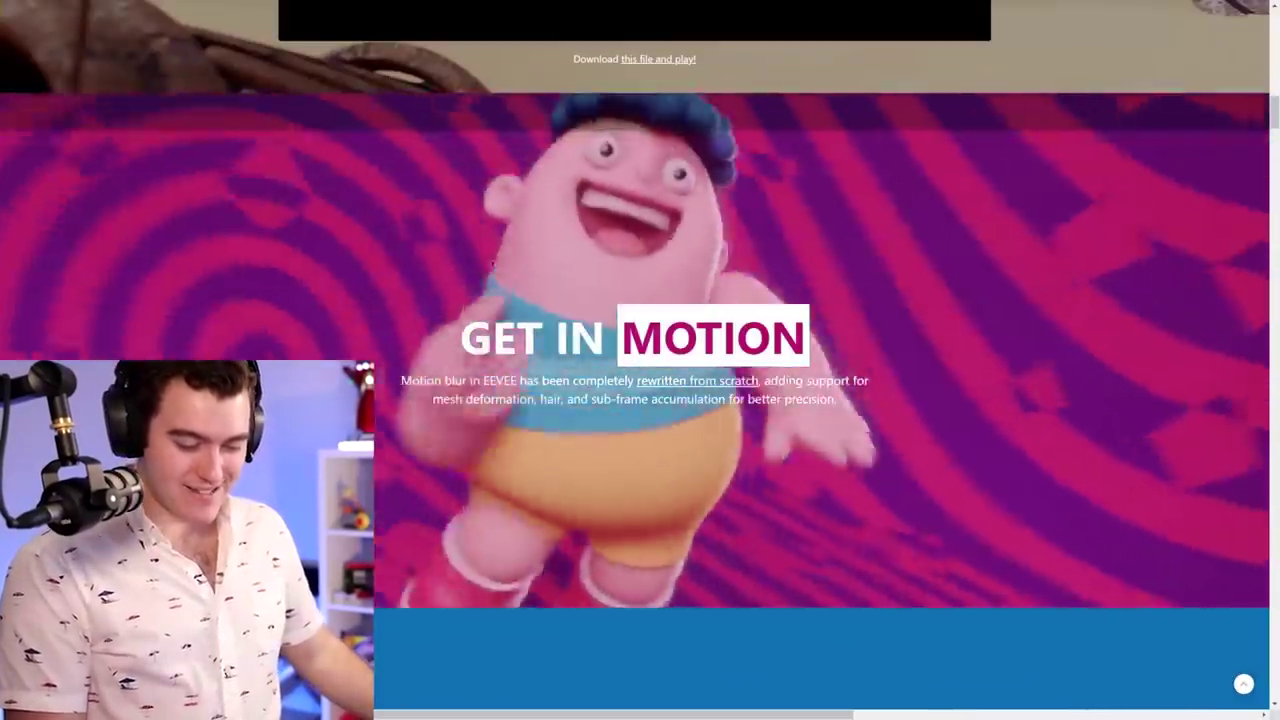
pyautogui.scroll(-5, 315, 290)
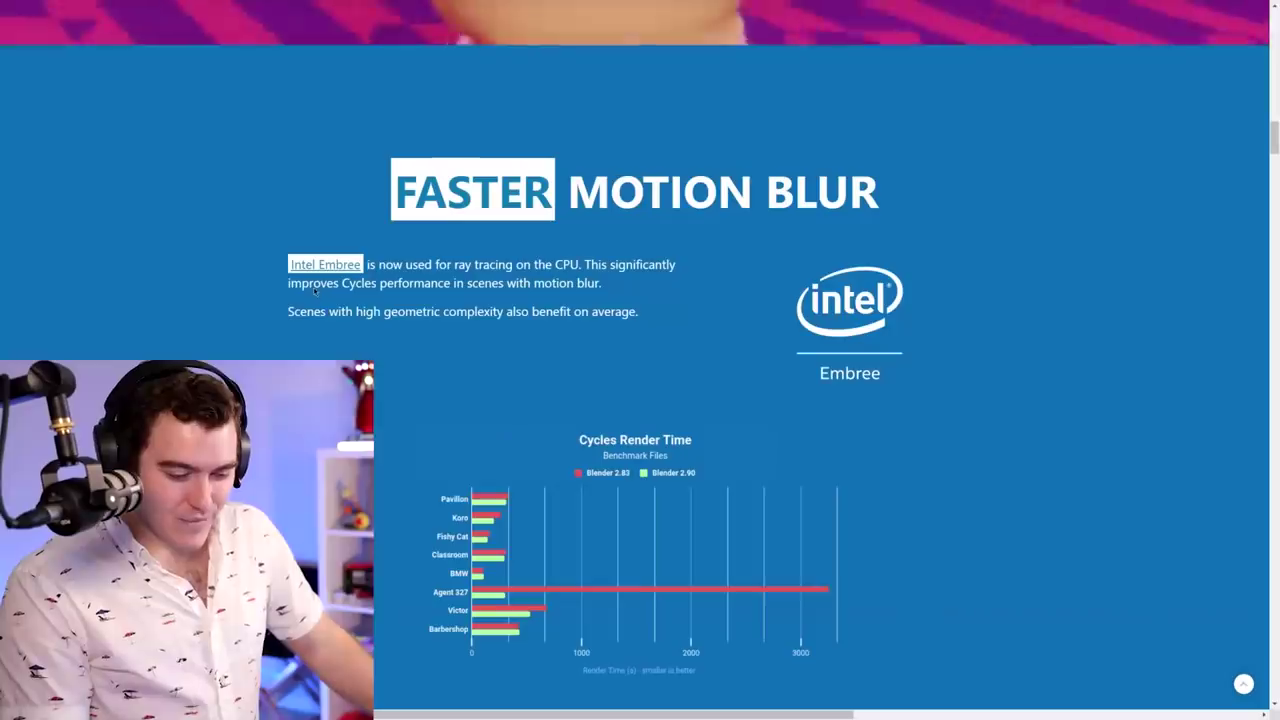
pyautogui.scroll(-8, 330, 296)
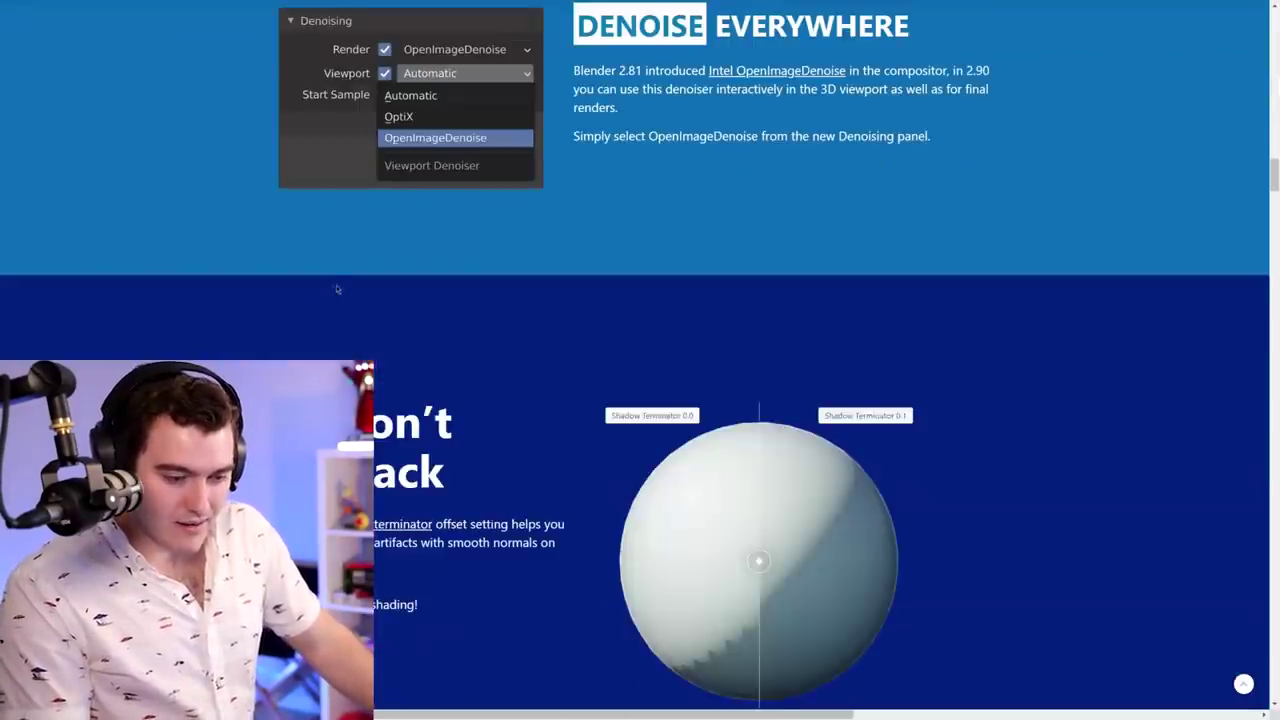
pyautogui.scroll(1, 337, 289)
pyautogui.scroll(-15, 337, 289)
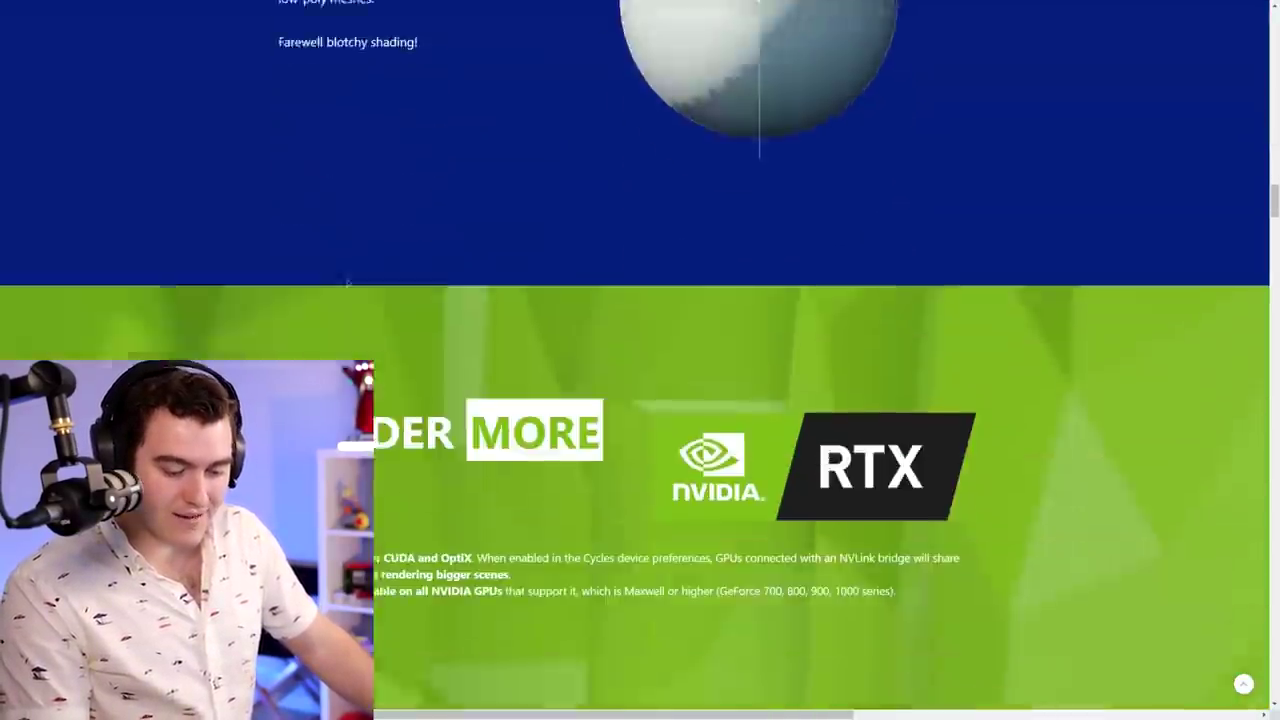
# - Review the sculpting, modeling and ocean sections of the release notes, and revisit the sky texture section
pyautogui.scroll(-15, 348, 281)
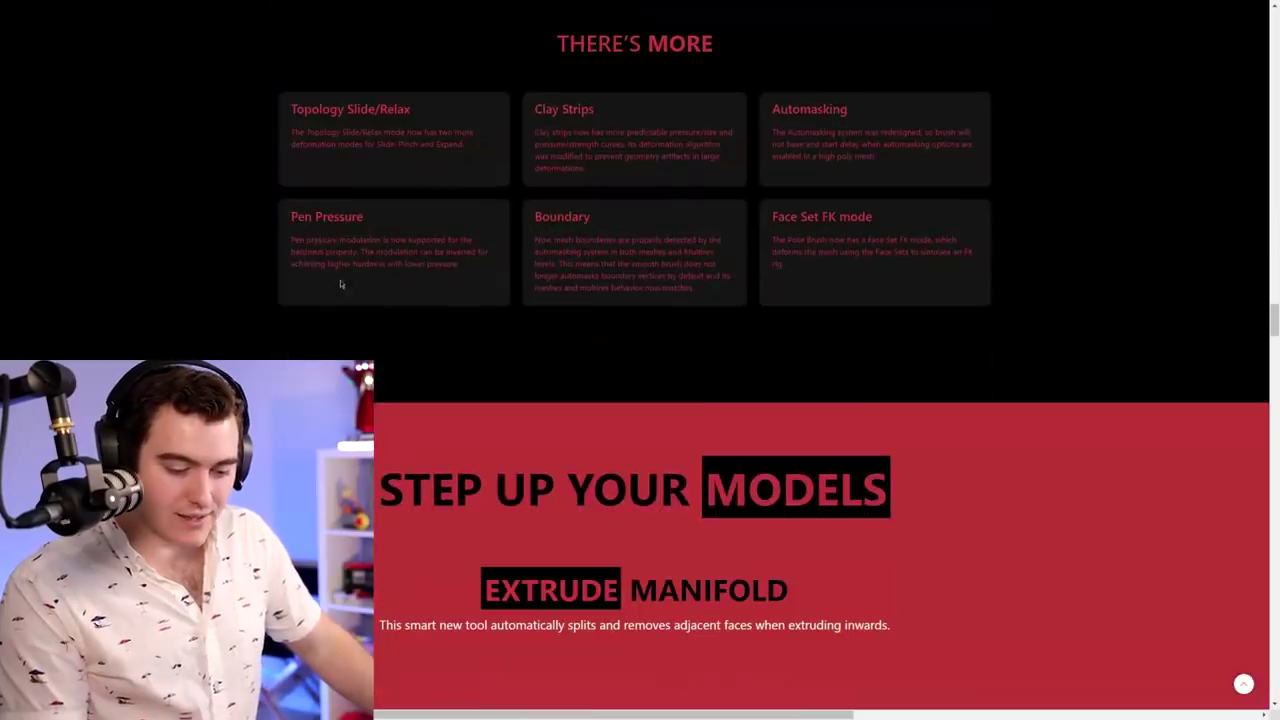
pyautogui.scroll(-15, 431, 278)
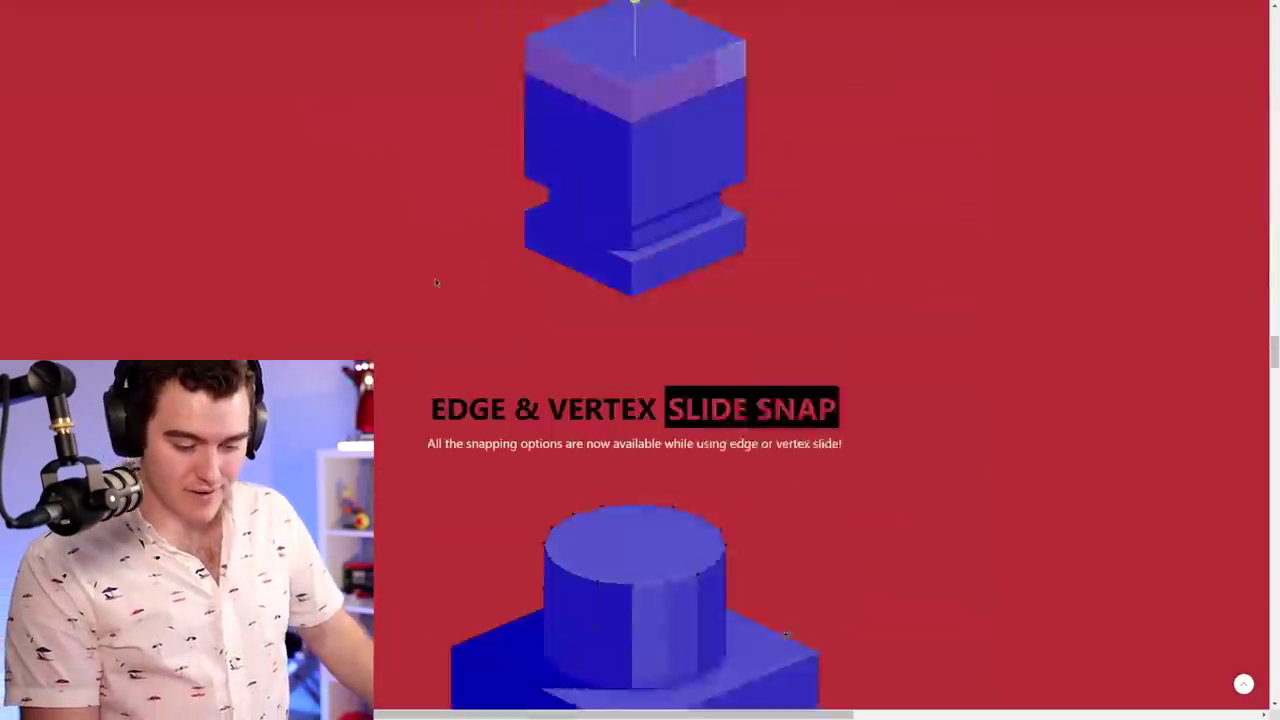
pyautogui.scroll(-15, 451, 276)
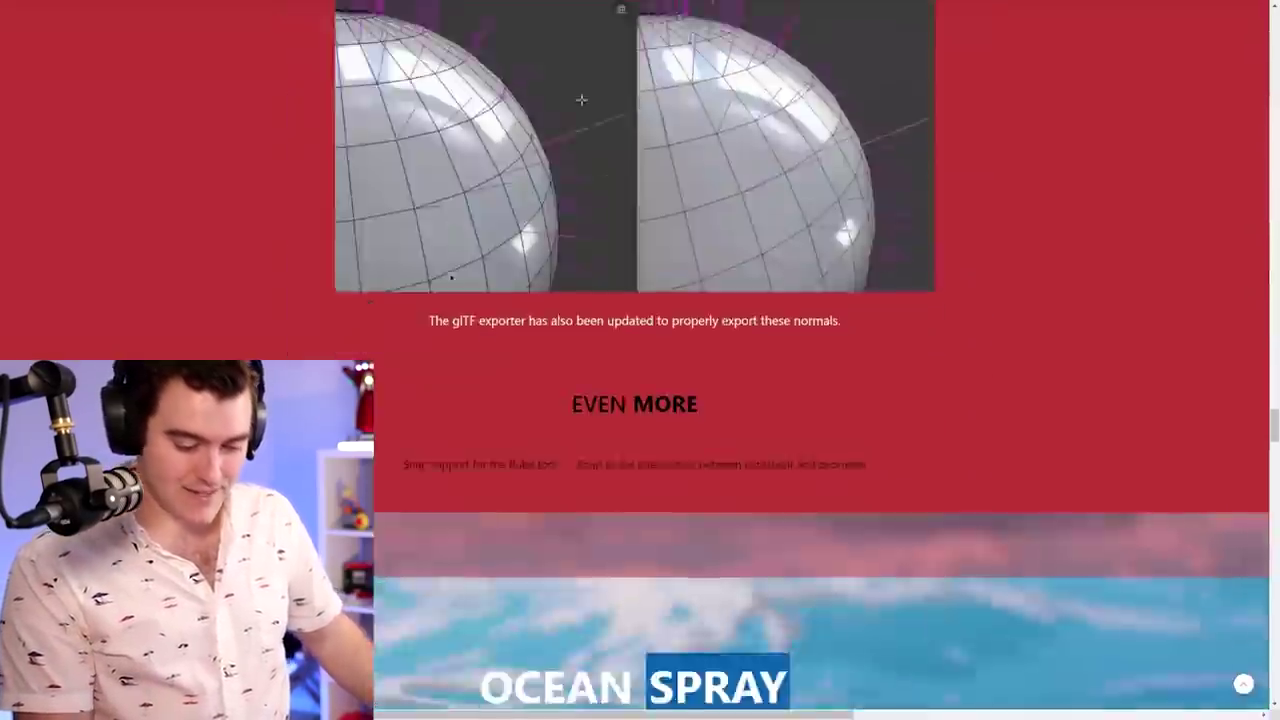
pyautogui.scroll(-15, 330, 285)
pyautogui.scroll(2, 300, 287)
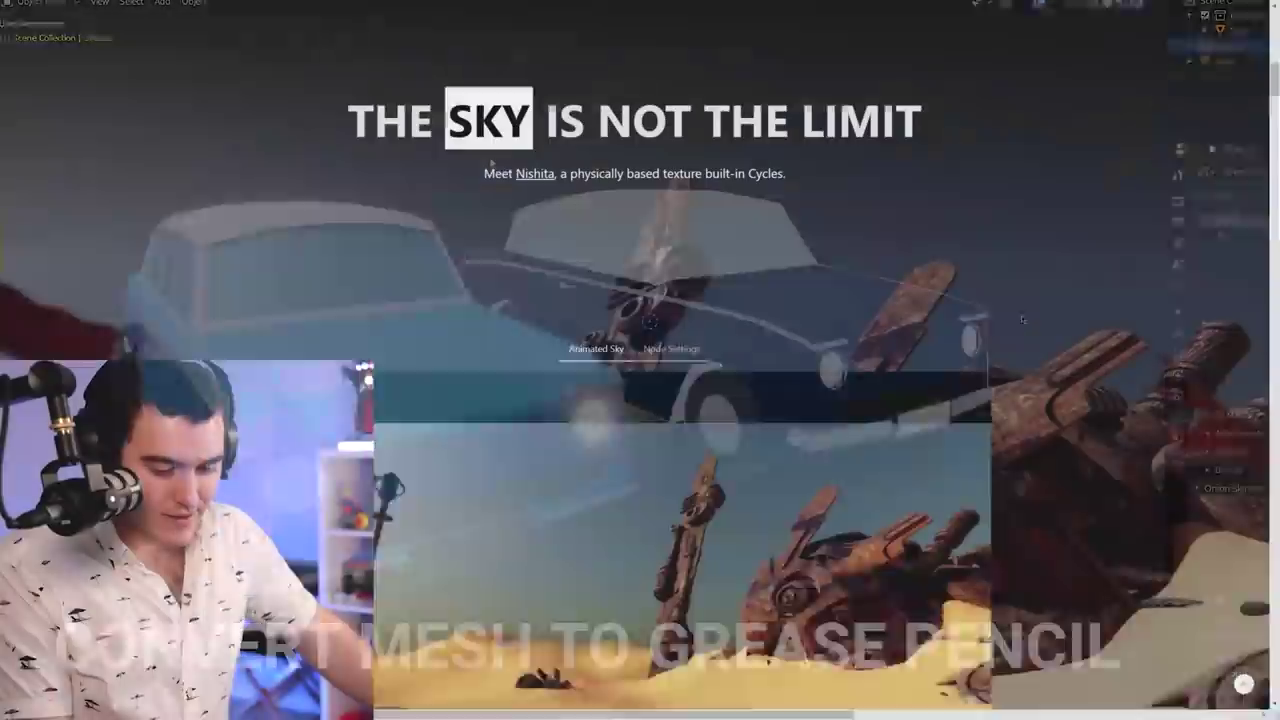
pyautogui.scroll(-1, 1103, 277)
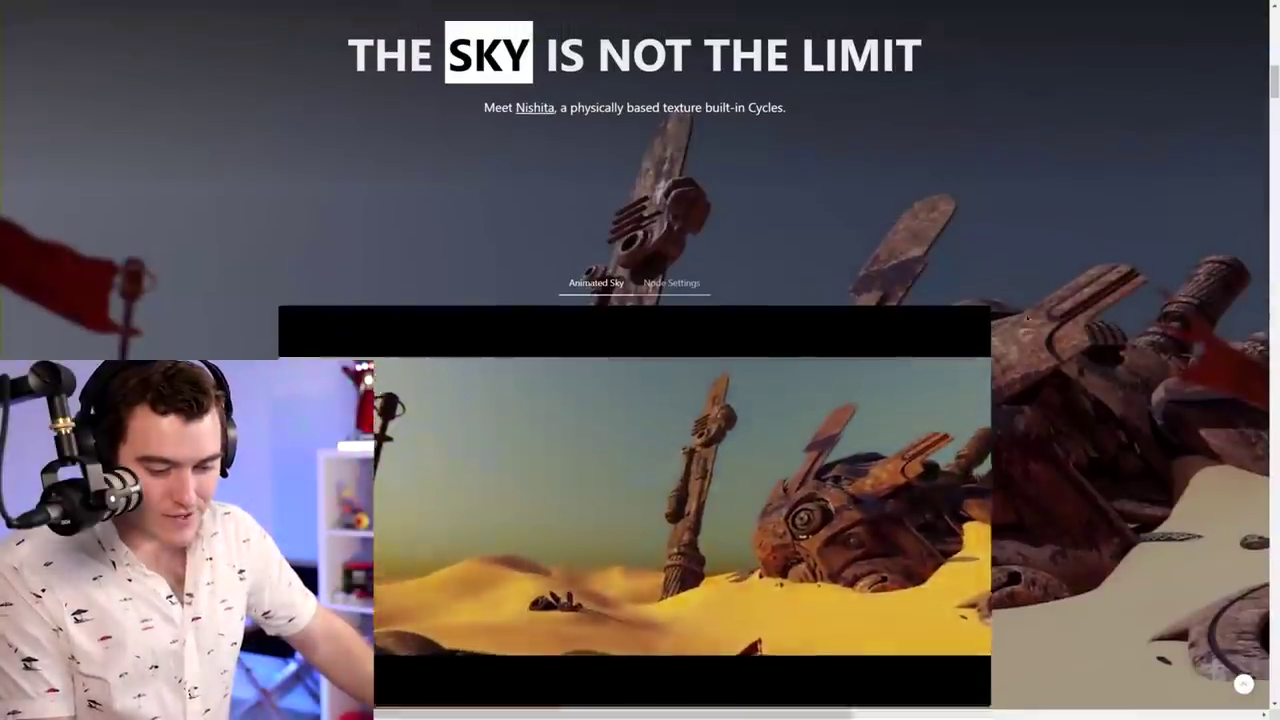
pyautogui.scroll(1, 1103, 277)
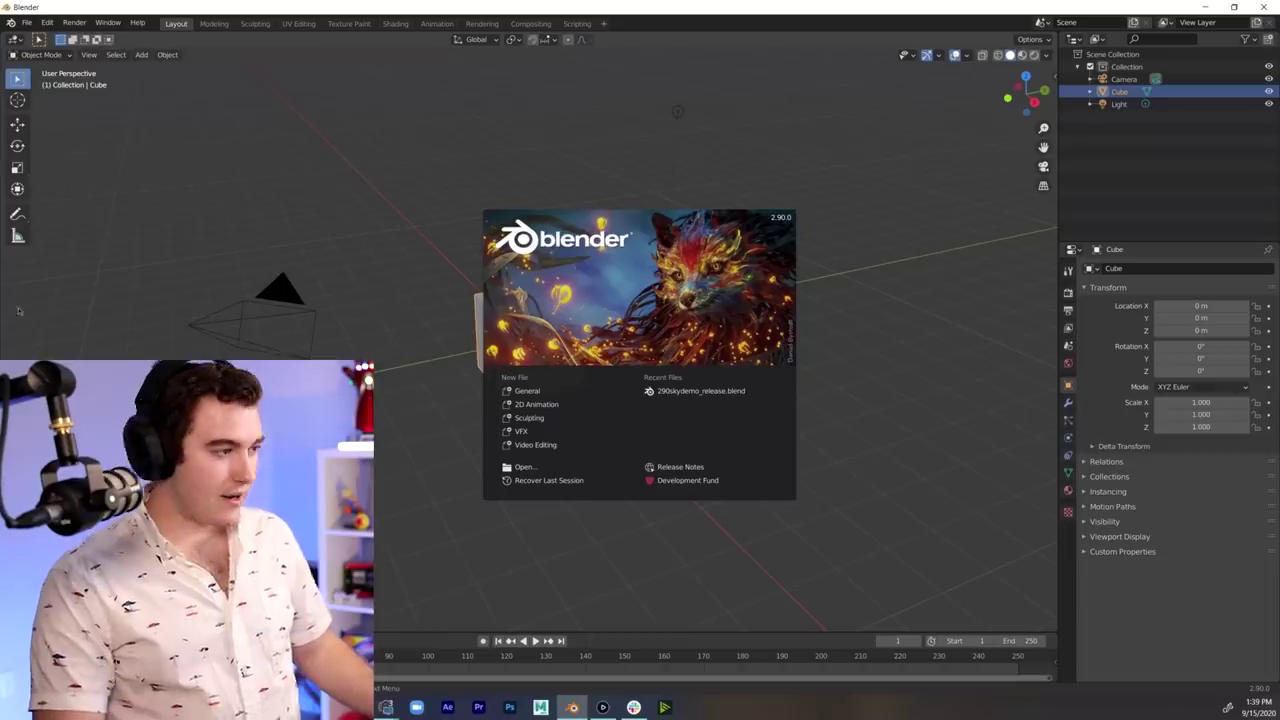
# - Select the lower hair object in the fox scene and switch the viewport to rendered shading
pyautogui.moveTo(0, 7); pyautogui.dragTo(149, 0)
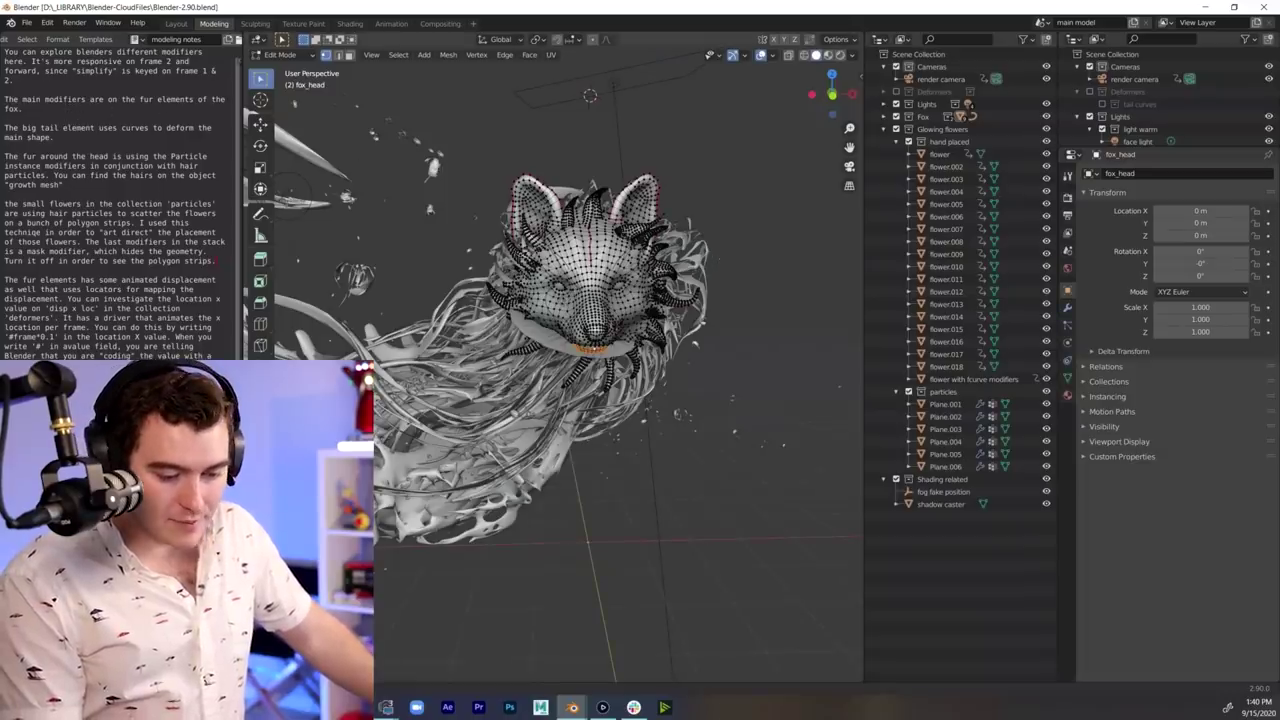
pyautogui.moveTo(560, 300); pyautogui.dragTo(680, 300, button='middle')
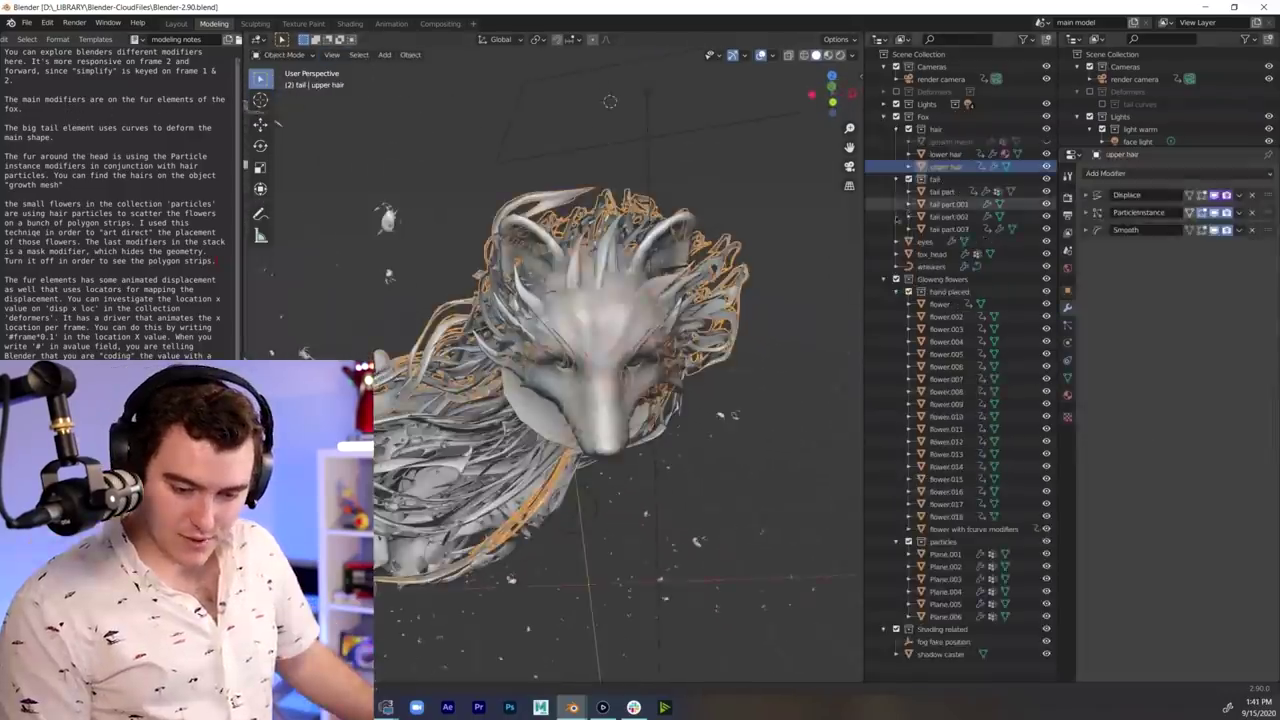
pyautogui.click(946, 155)
pyautogui.moveTo(560, 200); pyautogui.dragTo(510, 184, button='middle')
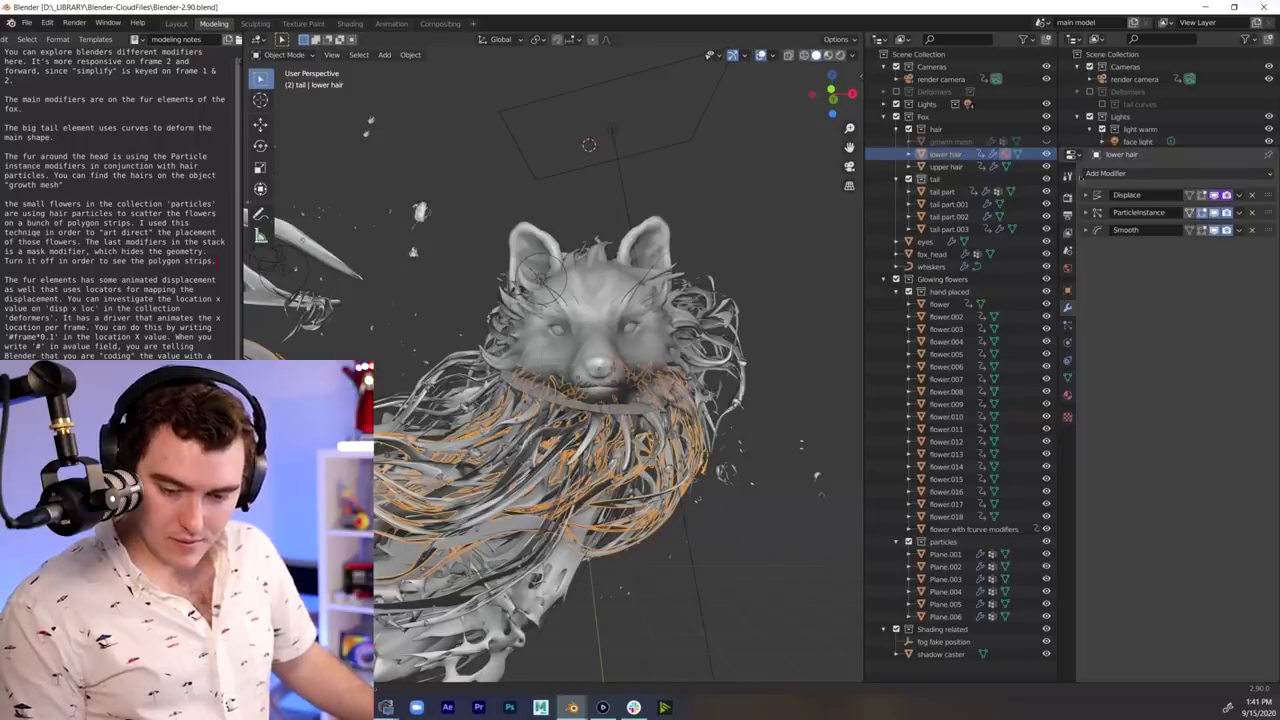
pyautogui.click(826, 55)
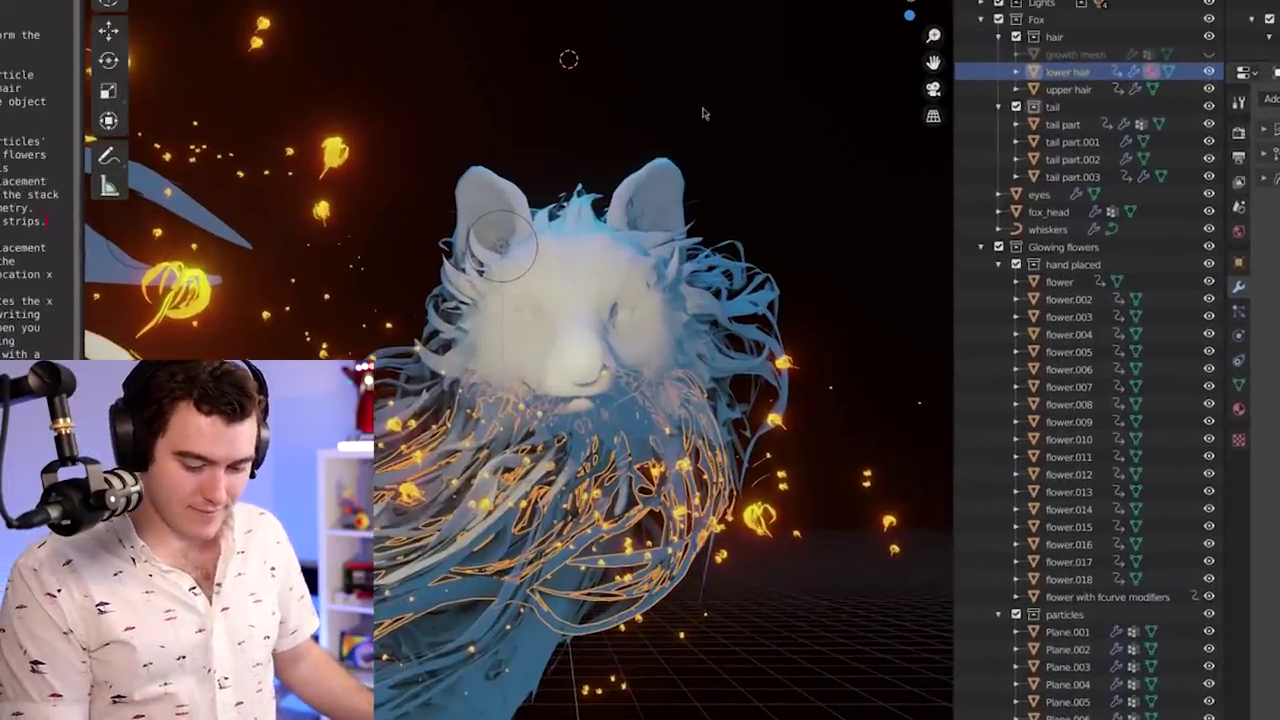
# - Clear the selection and examine the rendered fox from several angles, including its eye up close
pyautogui.moveTo(697, 139); pyautogui.dragTo(428, 206, button='middle')
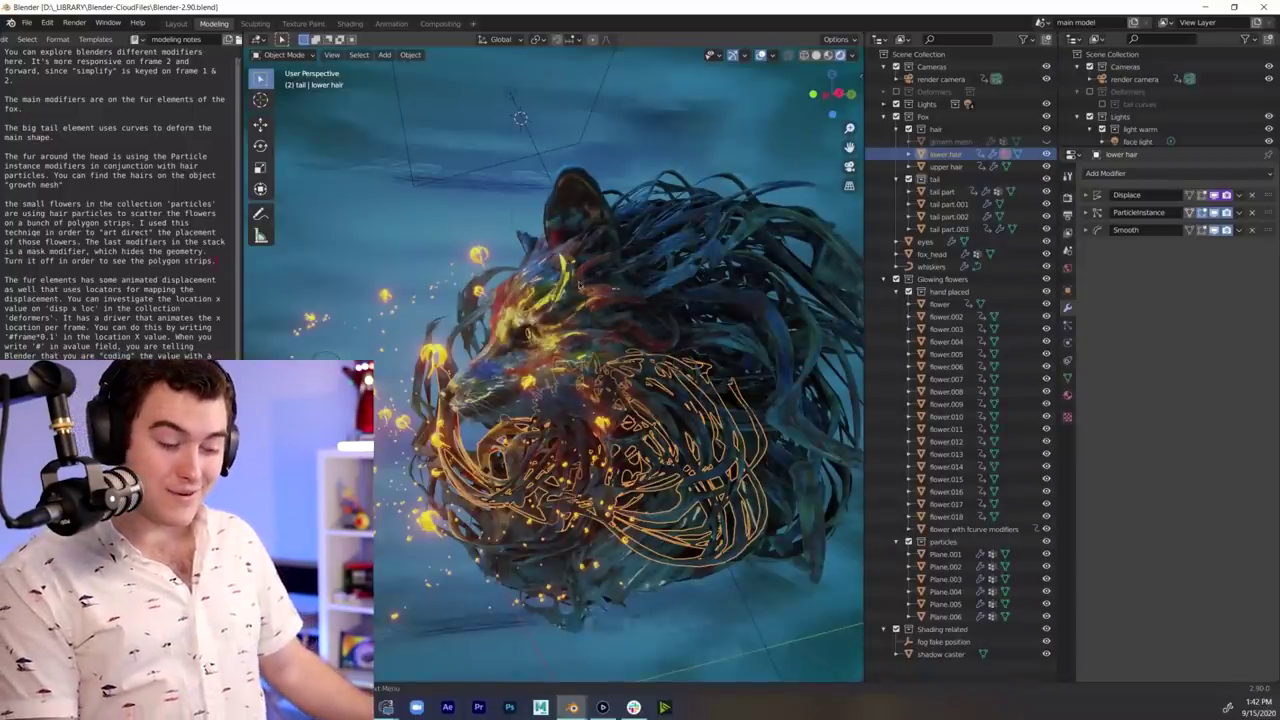
pyautogui.moveTo(490, 292); pyautogui.dragTo(544, 269, button='middle')
pyautogui.scroll(-5, 569, 281)
pyautogui.scroll(6, 566, 275)
pyautogui.hotkey('alt', 'a')
pyautogui.scroll(6, 610, 316)
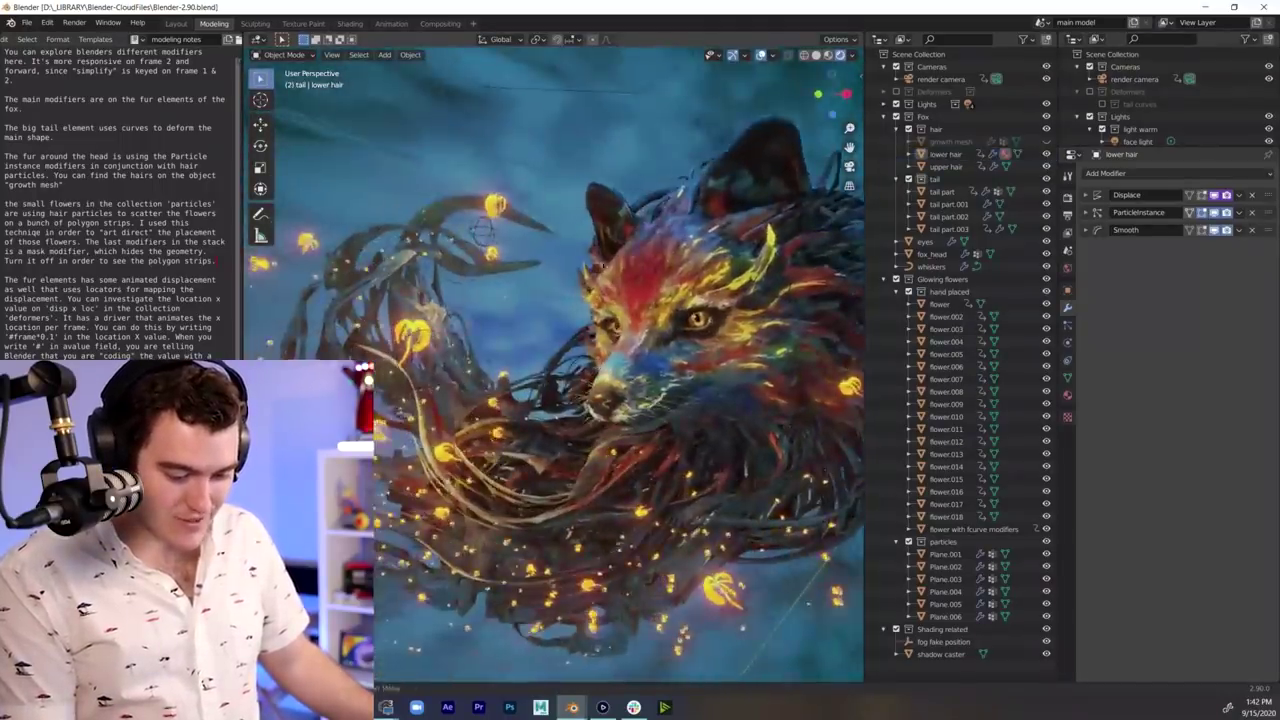
pyautogui.scroll(3, 620, 306)
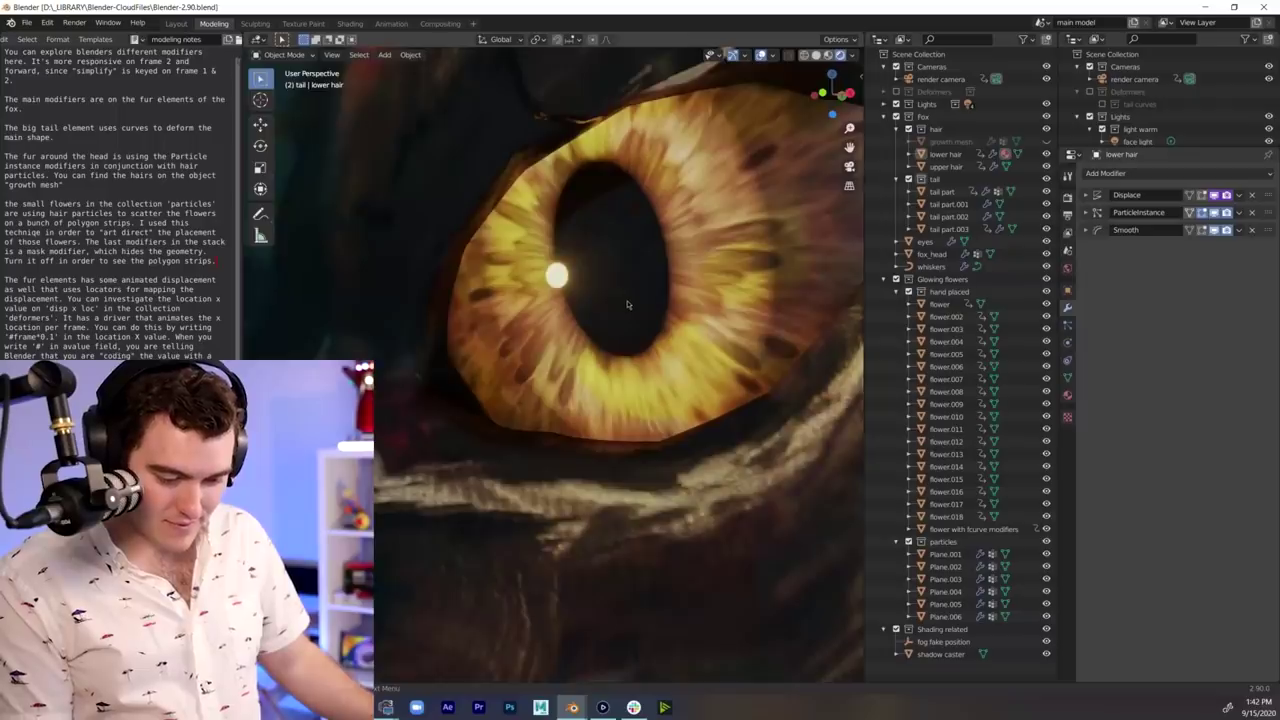
pyautogui.scroll(-8, 628, 304)
pyautogui.moveTo(628, 304); pyautogui.dragTo(470, 418, button='middle')
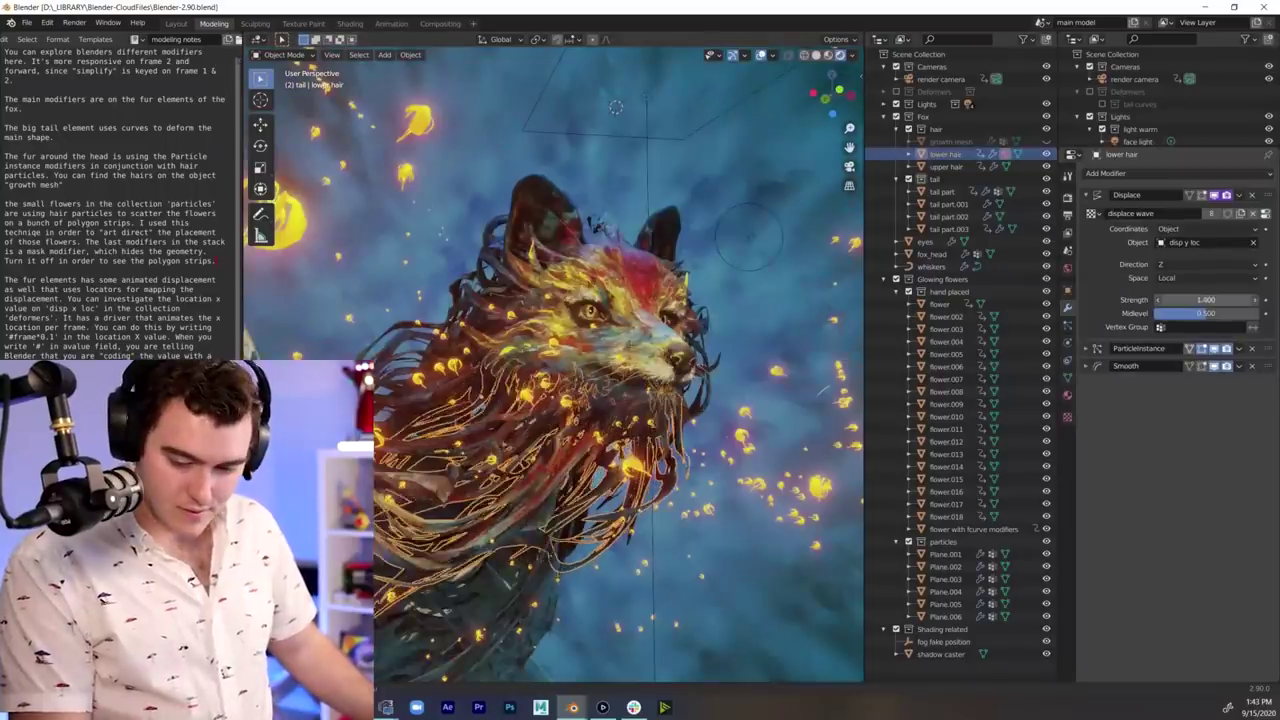
# - Set the strength of the lower hair's Displace modifier to 1.000
pyautogui.moveTo(1205, 299); pyautogui.dragTo(1262, 299)
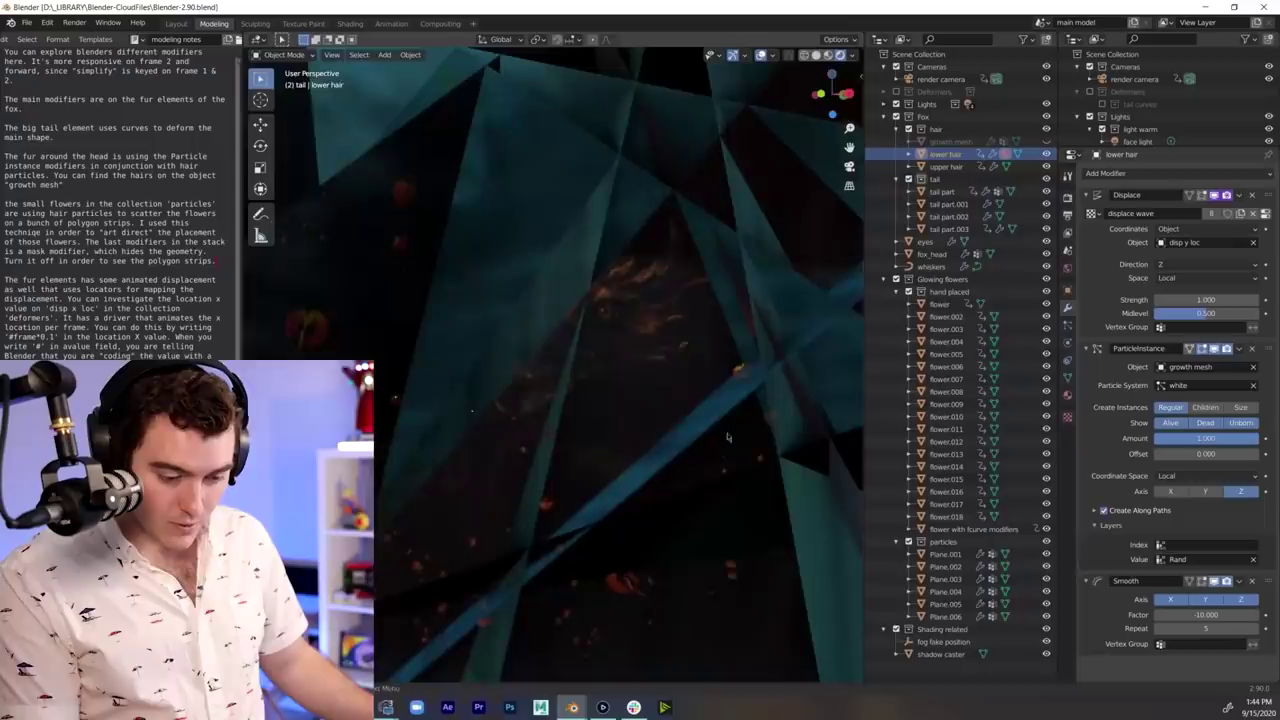
pyautogui.moveTo(640, 430); pyautogui.dragTo(736, 443, button='middle')
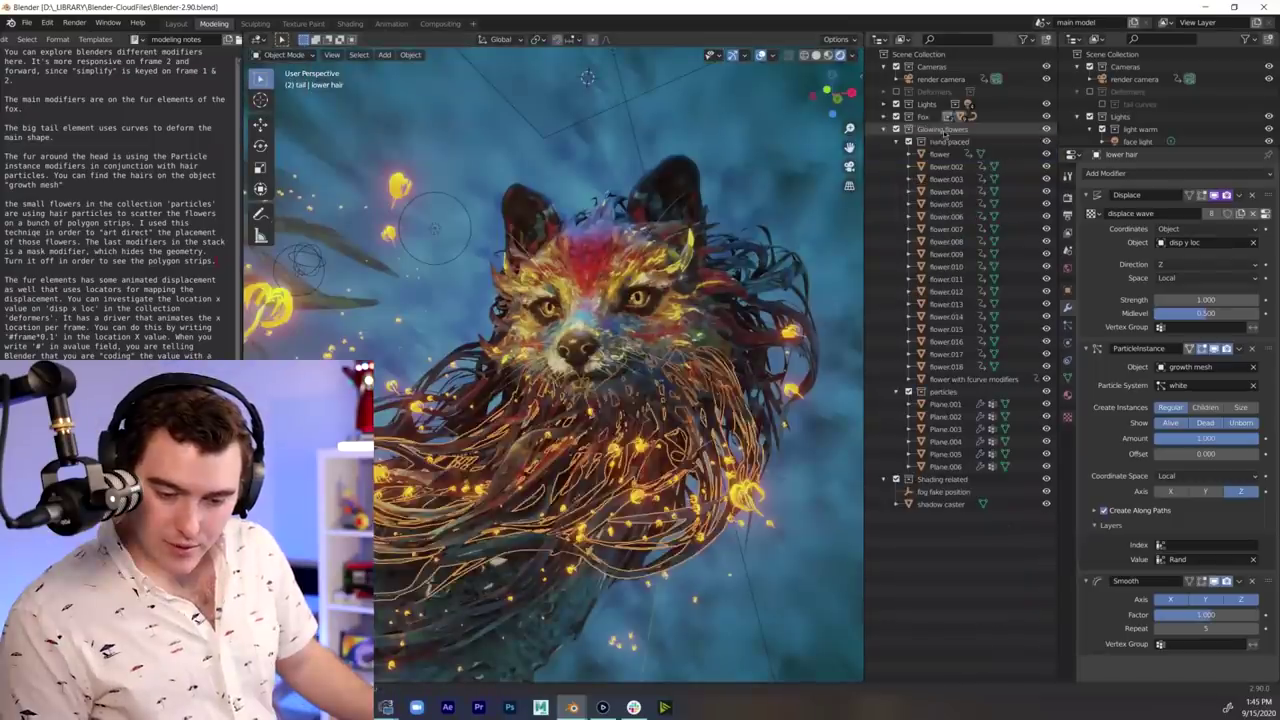
# - Inspect Plane.001 and the flower with fcurve modifiers in the Glowing flowers collection, entering edit mode on the flower
pyautogui.click(945, 130)
pyautogui.click(950, 402)
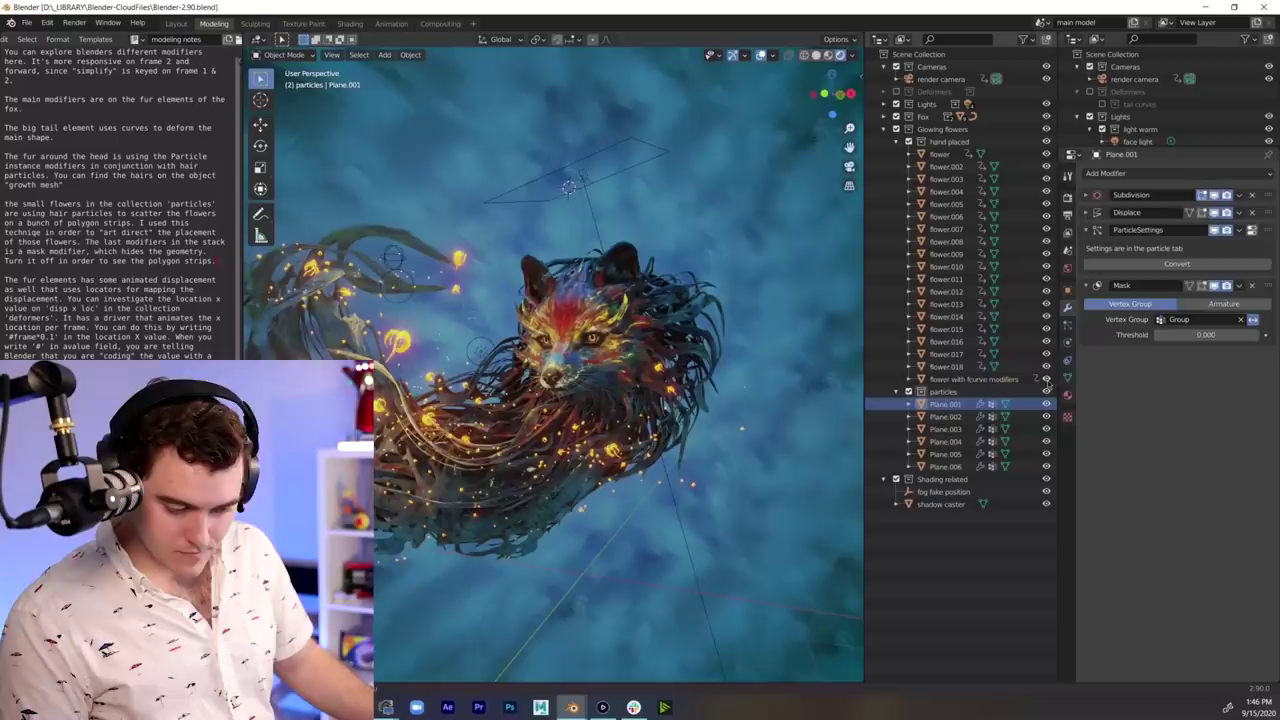
pyautogui.click(975, 379)
pyautogui.press('KP_Decimal')
pyautogui.moveTo(716, 325); pyautogui.dragTo(823, 383, button='middle')
pyautogui.press('Tab')
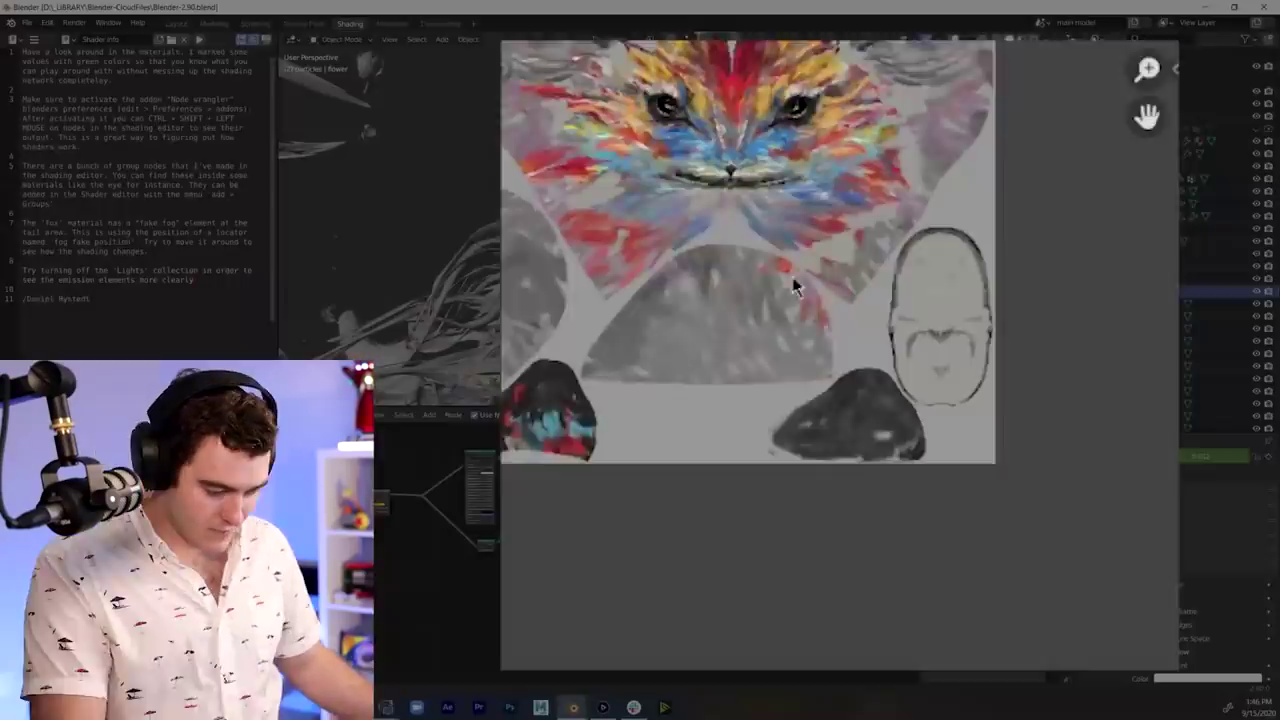
# - Examine the brush strokes of the painted fox face texture around the eyes, forehead and nose up close
pyautogui.moveTo(792, 240); pyautogui.dragTo(1010, 449, button='middle')
pyautogui.scroll(5, 1100, 370)
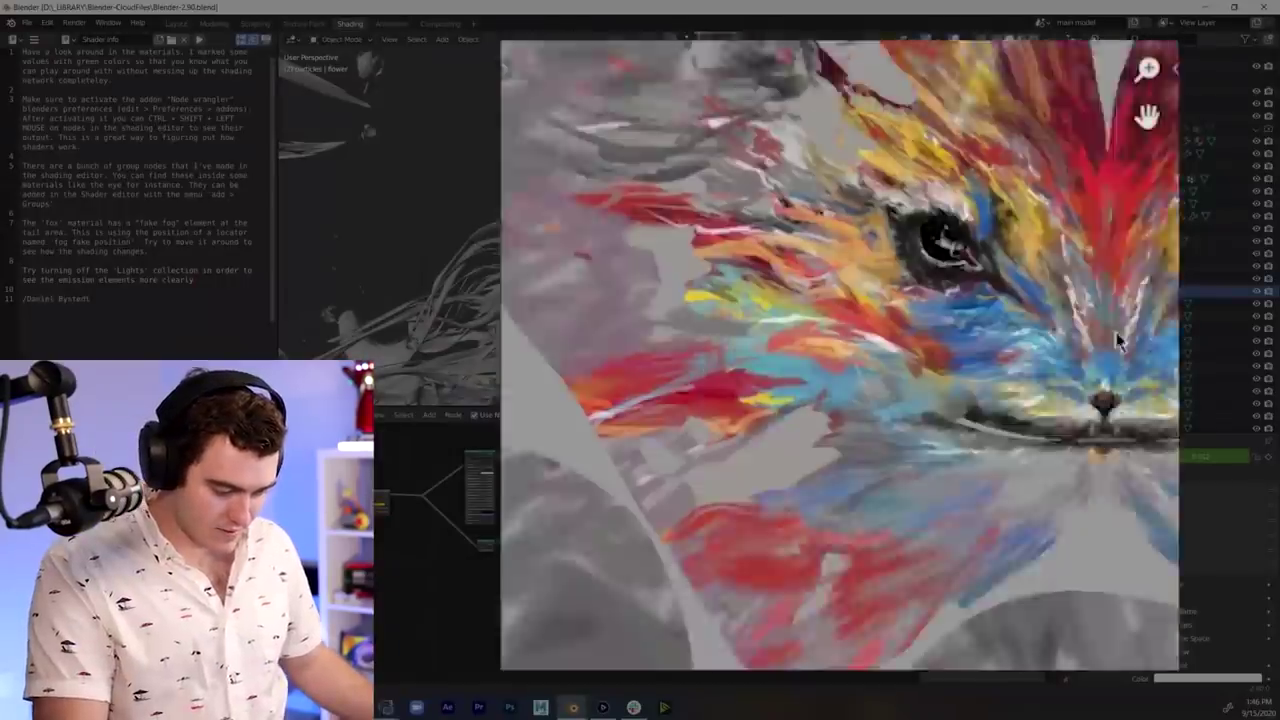
pyautogui.moveTo(999, 284); pyautogui.dragTo(647, 375, button='middle')
pyautogui.scroll(5, 829, 328)
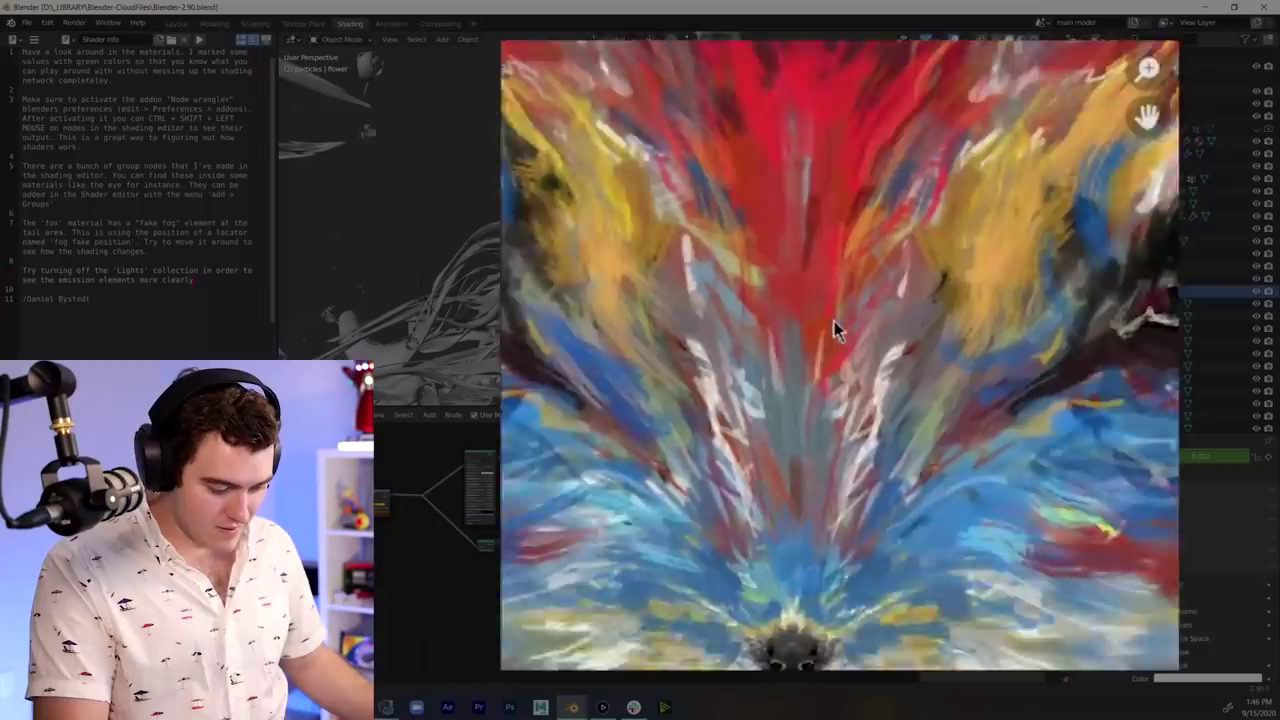
pyautogui.moveTo(1006, 298); pyautogui.dragTo(547, 322, button='middle')
pyautogui.scroll(-8, 548, 330)
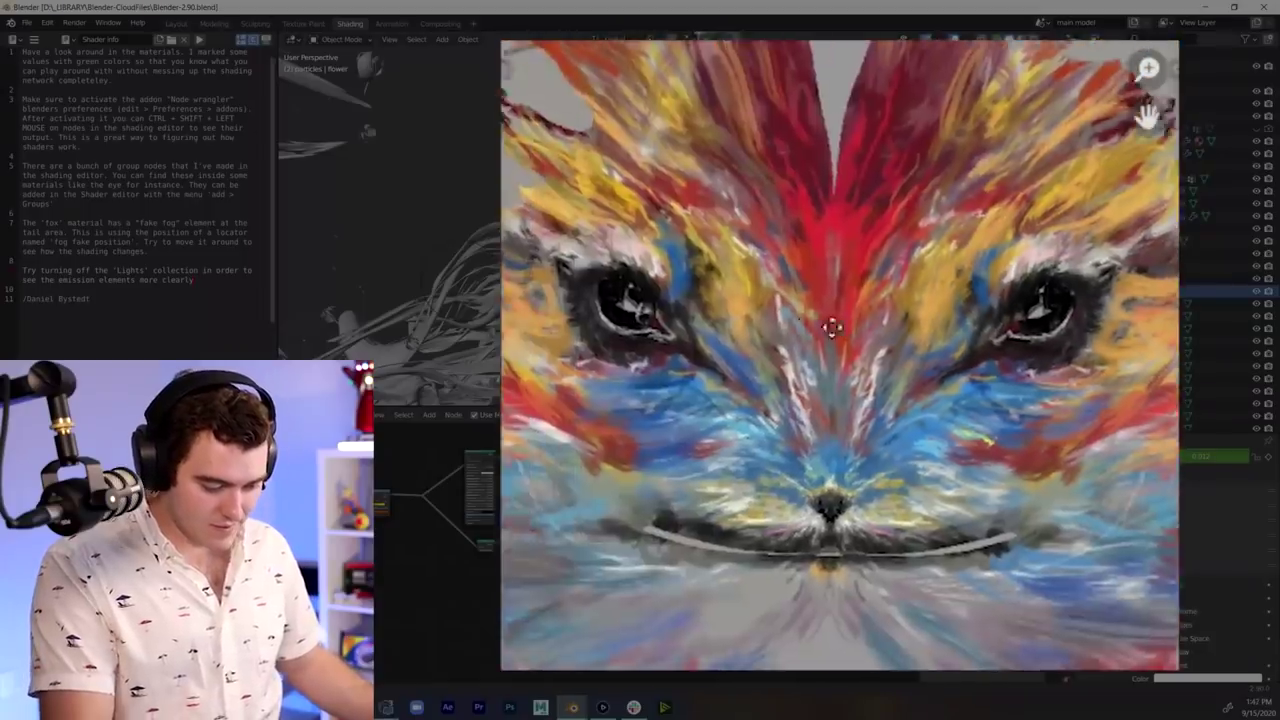
pyautogui.scroll(6, 840, 323)
pyautogui.scroll(-4, 910, 318)
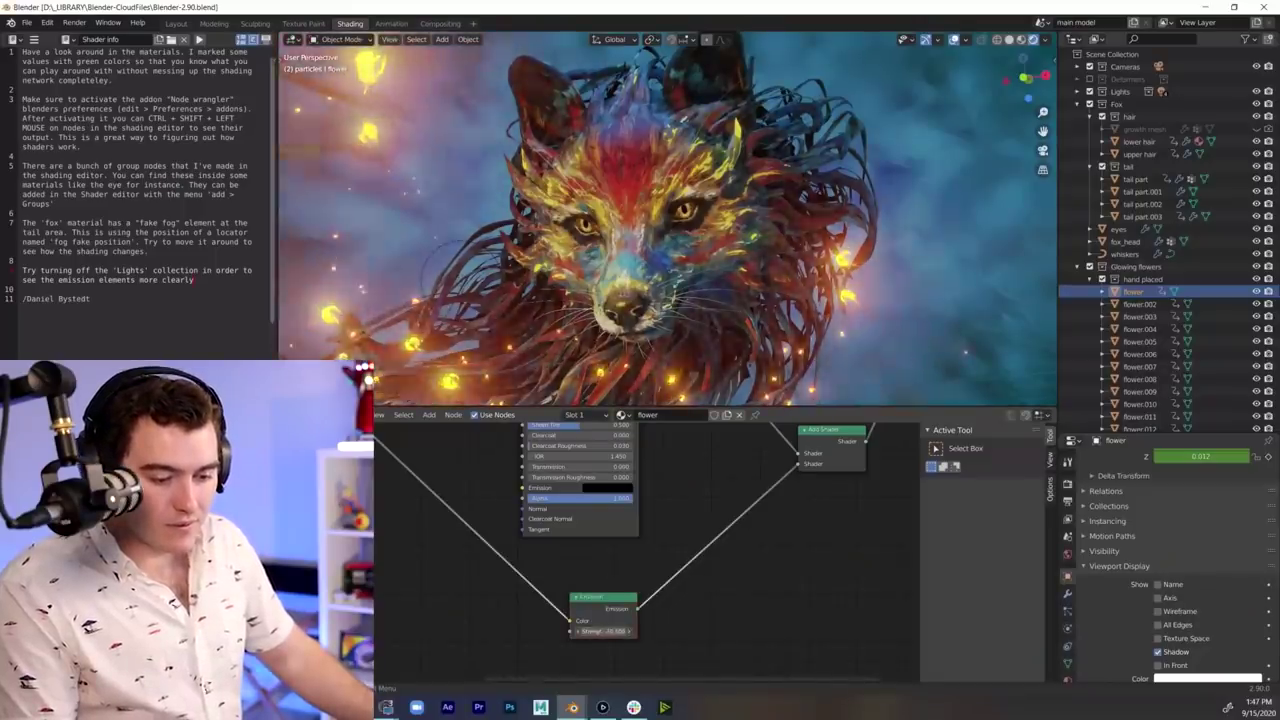
# - Adjust the flower material's Emission strength and recolor the yellow stop of its ColorRamp to magenta
pyautogui.moveTo(604, 631); pyautogui.dragTo(660, 631)
pyautogui.moveTo(604, 631); pyautogui.dragTo(779, 602, button='middle')
pyautogui.scroll(-6, 779, 602)
pyautogui.scroll(5, 597, 556)
pyautogui.moveTo(468, 467); pyautogui.dragTo(510, 496, button='middle')
pyautogui.scroll(2, 518, 486)
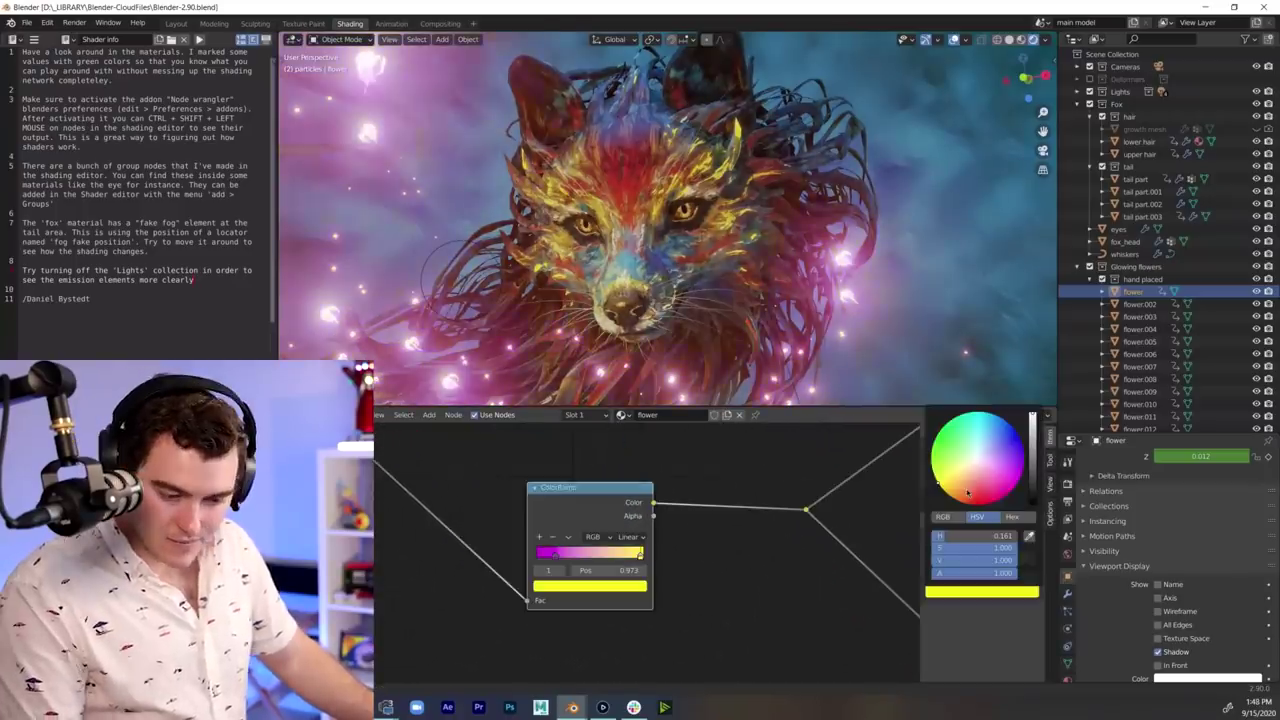
pyautogui.moveTo(938, 484); pyautogui.dragTo(1021, 467)
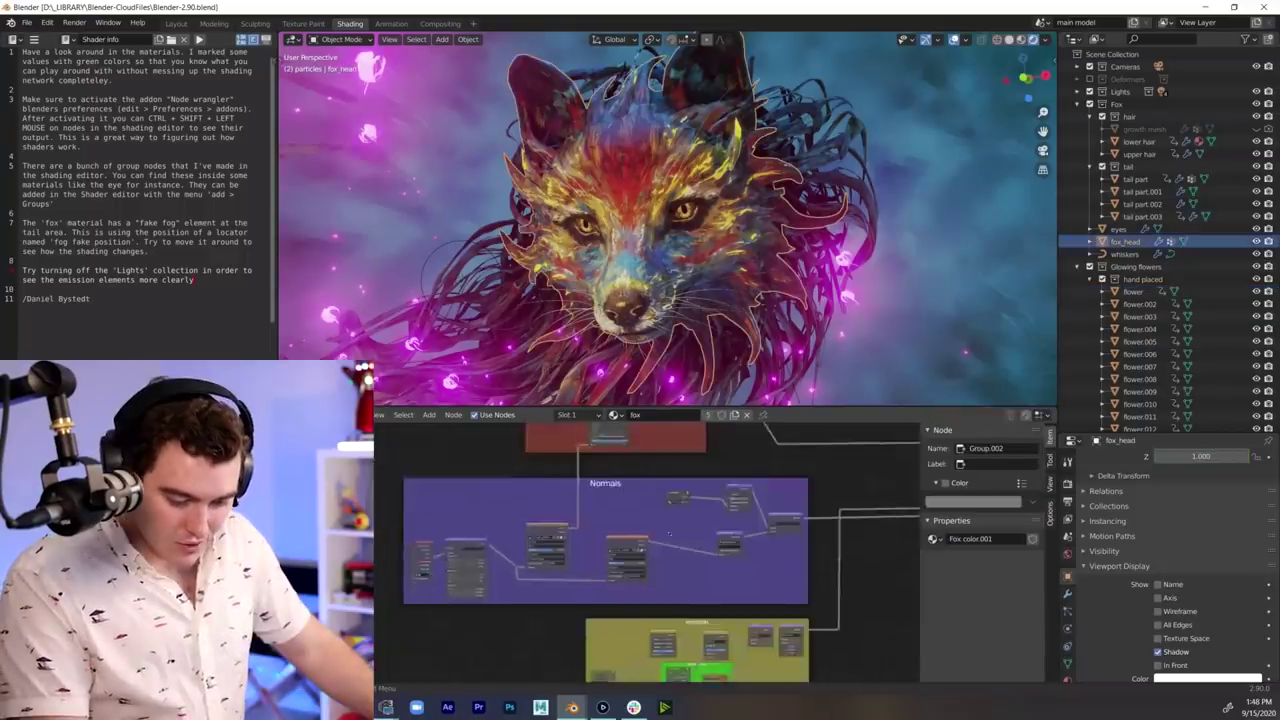
# - Raise the Color glow value in the Play around here frame of the fox material's emission nodes to 27.200
pyautogui.moveTo(695, 655); pyautogui.dragTo(585, 543, button='middle')
pyautogui.scroll(9, 586, 542)
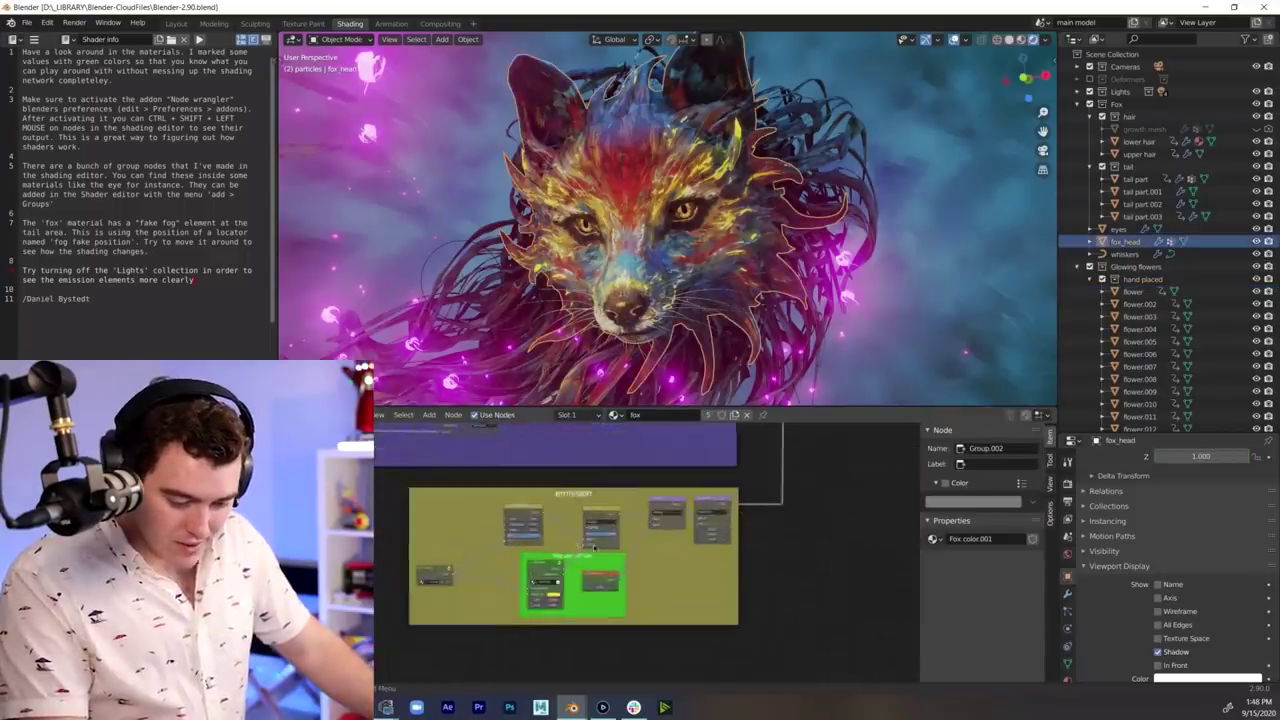
pyautogui.scroll(1, 610, 541)
pyautogui.moveTo(532, 618); pyautogui.dragTo(574, 550, button='middle')
pyautogui.scroll(2, 545, 540)
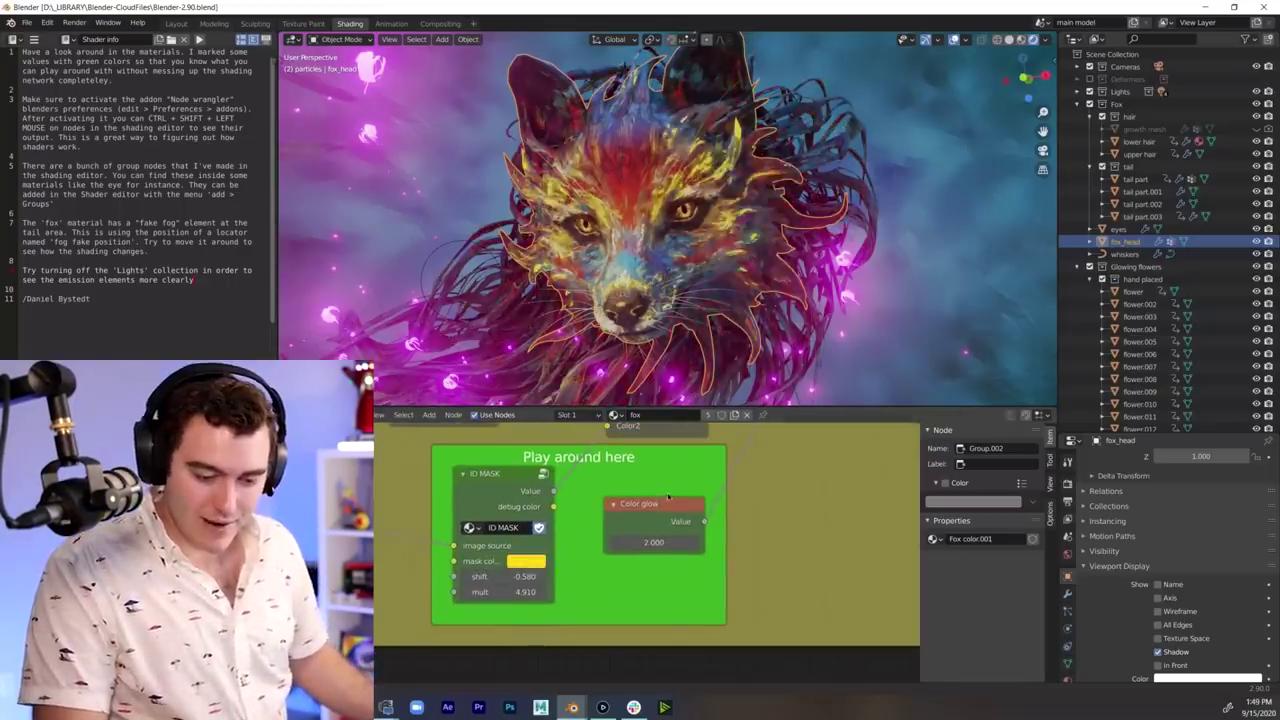
pyautogui.hotkey('ctrl', 'z')
pyautogui.moveTo(648, 542)
pyautogui.mouseDown()
pyautogui.moveTo(700, 542)
pyautogui.moveTo(656, 542)
pyautogui.mouseUp()
pyautogui.hotkey('ctrl', 'z')
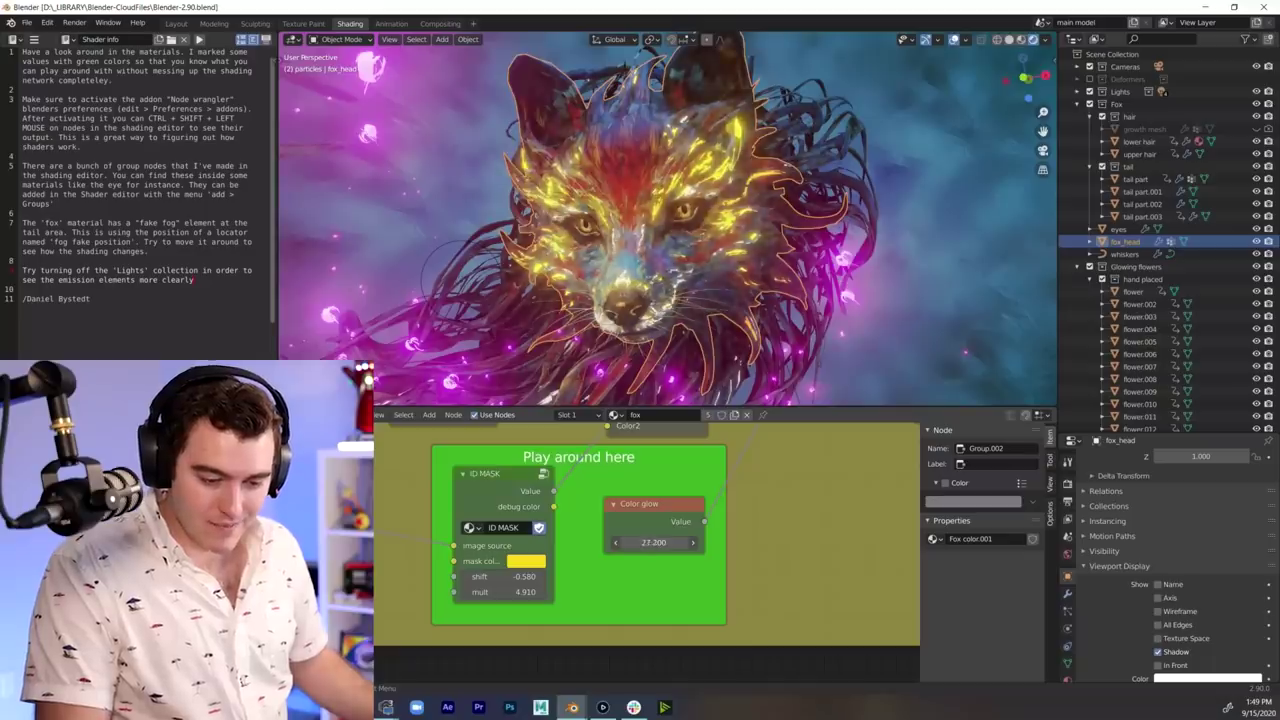
# - Try lowering the wipe value of the fox material's window wipe node to 0.000
pyautogui.moveTo(550, 510); pyautogui.dragTo(641, 539, button='middle')
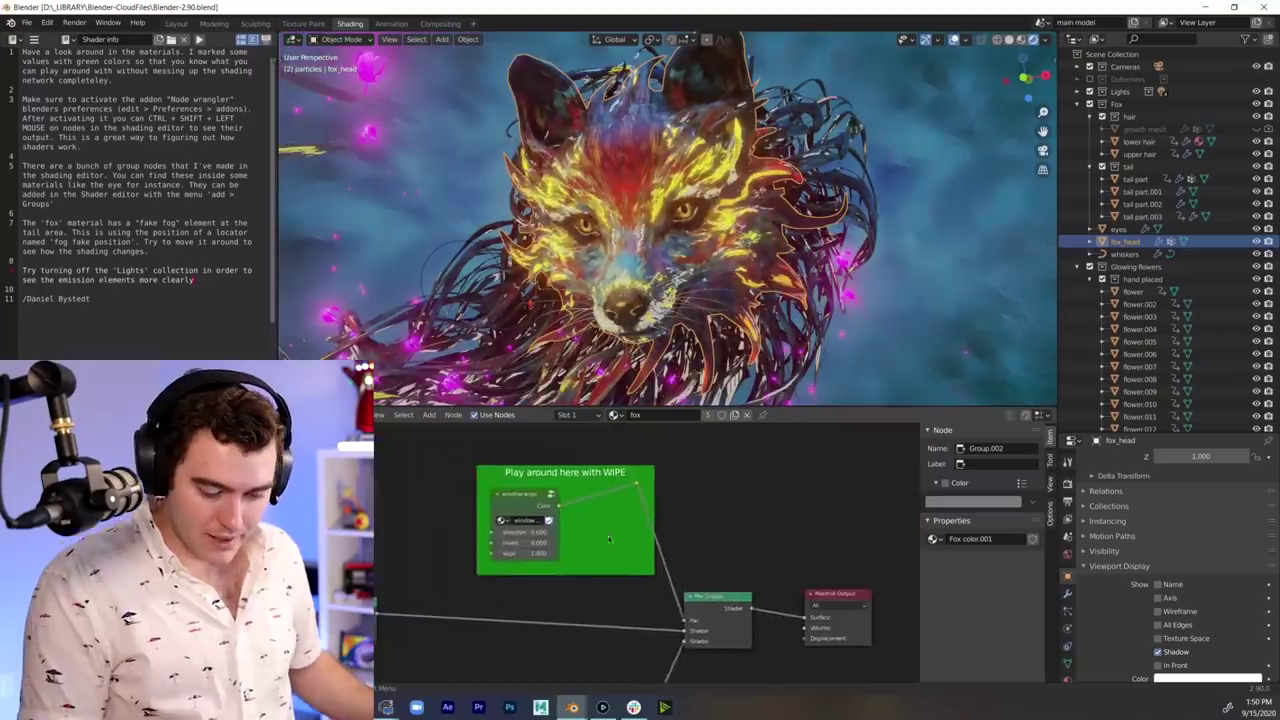
pyautogui.scroll(4, 604, 530)
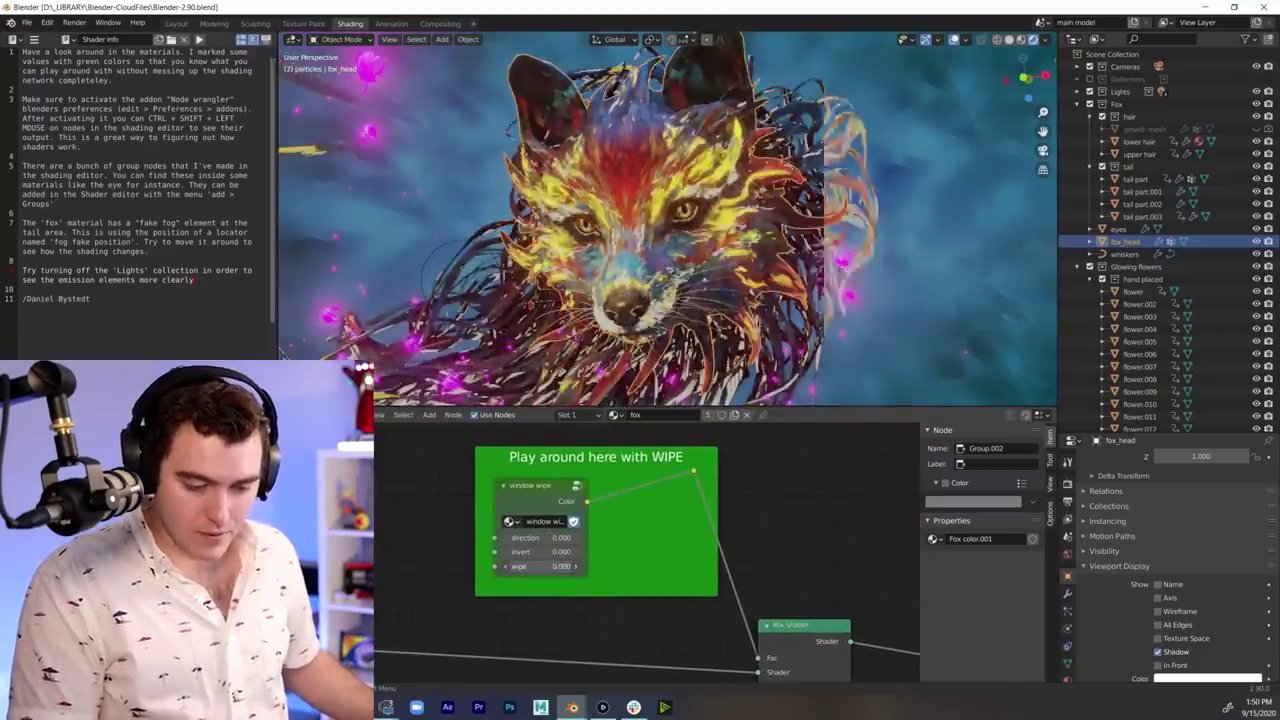
pyautogui.moveTo(562, 566); pyautogui.dragTo(512, 566)
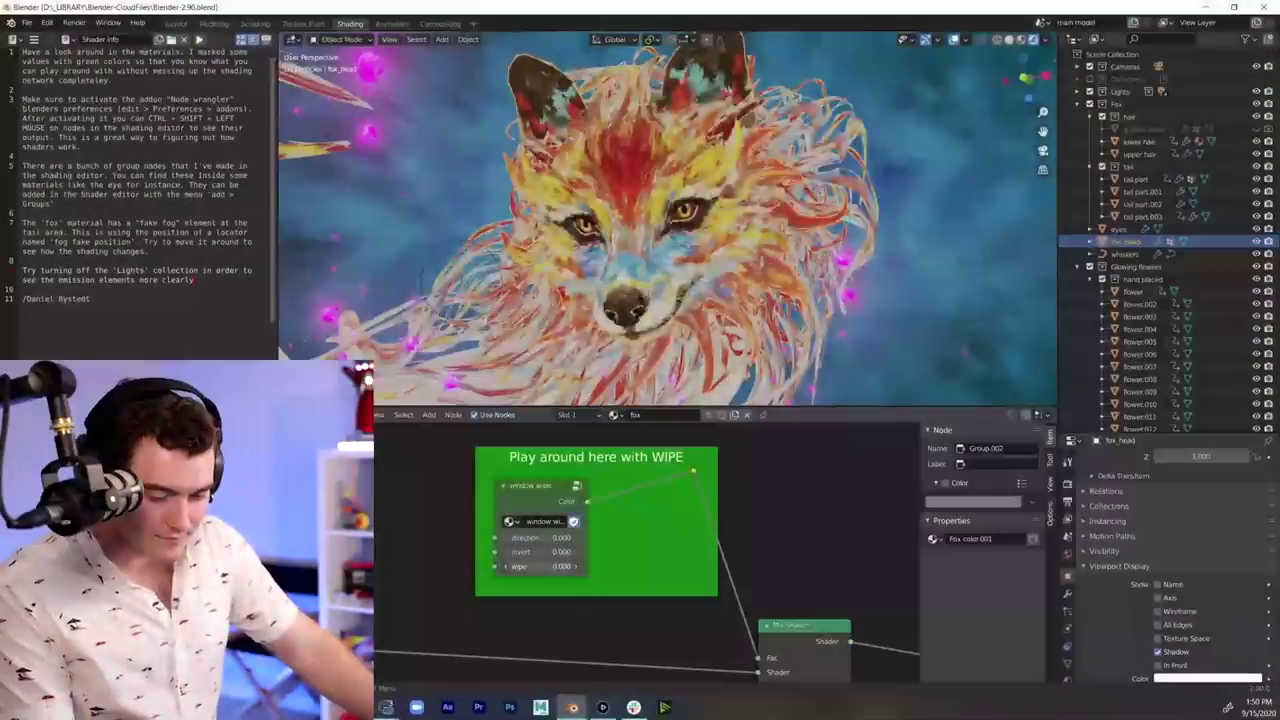
pyautogui.moveTo(542, 567); pyautogui.dragTo(500, 567)
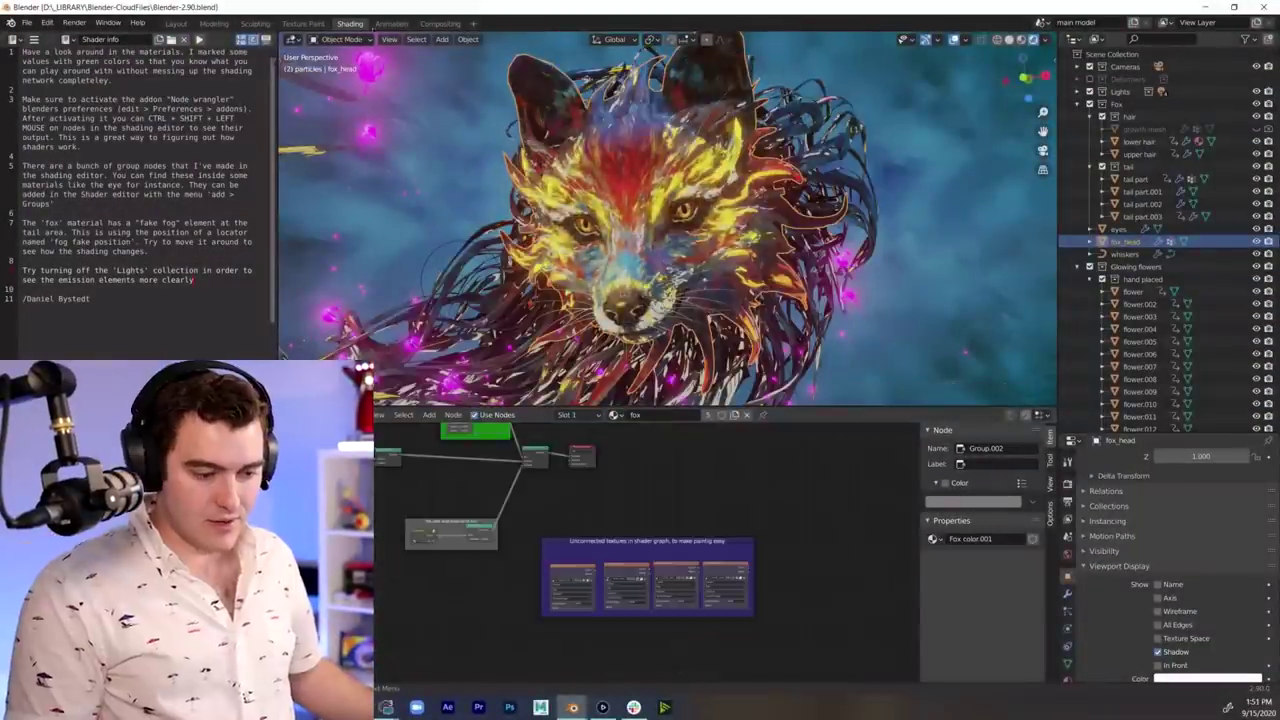
# - Play the fox animation with rendered shading in the Animation workspace and show the graph's full frame range
pyautogui.click(391, 23)
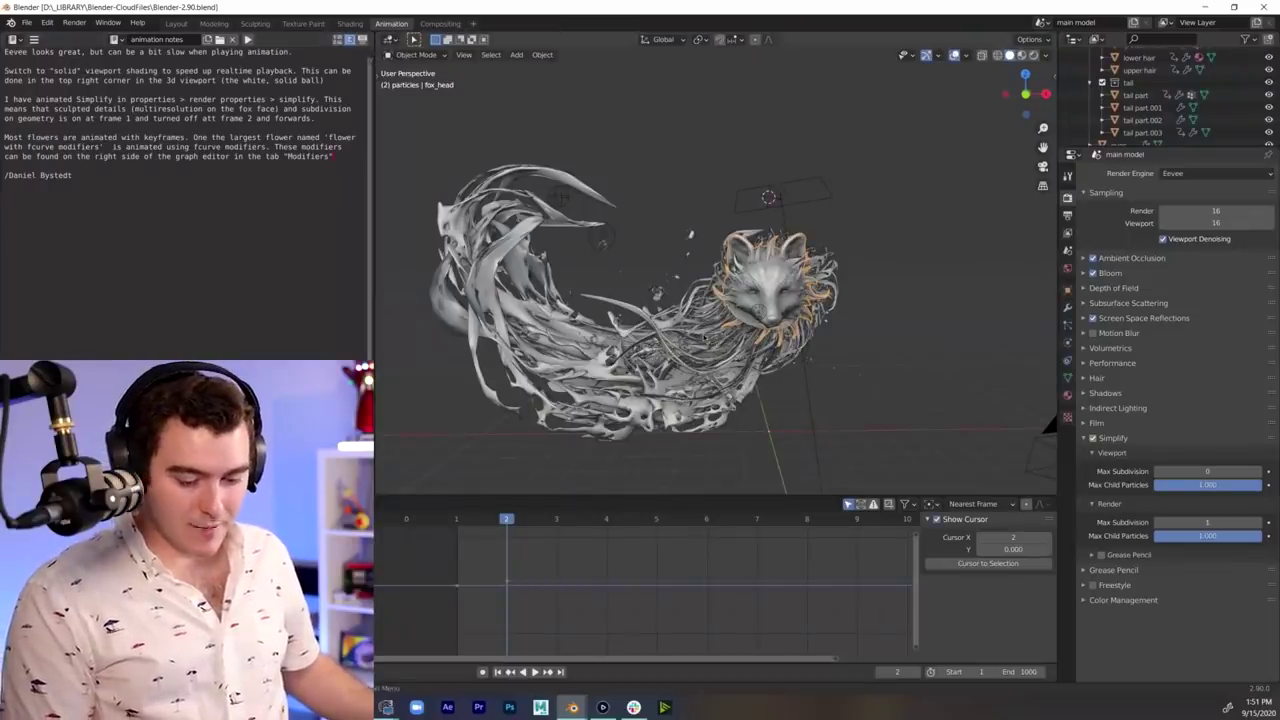
pyautogui.click(1034, 55)
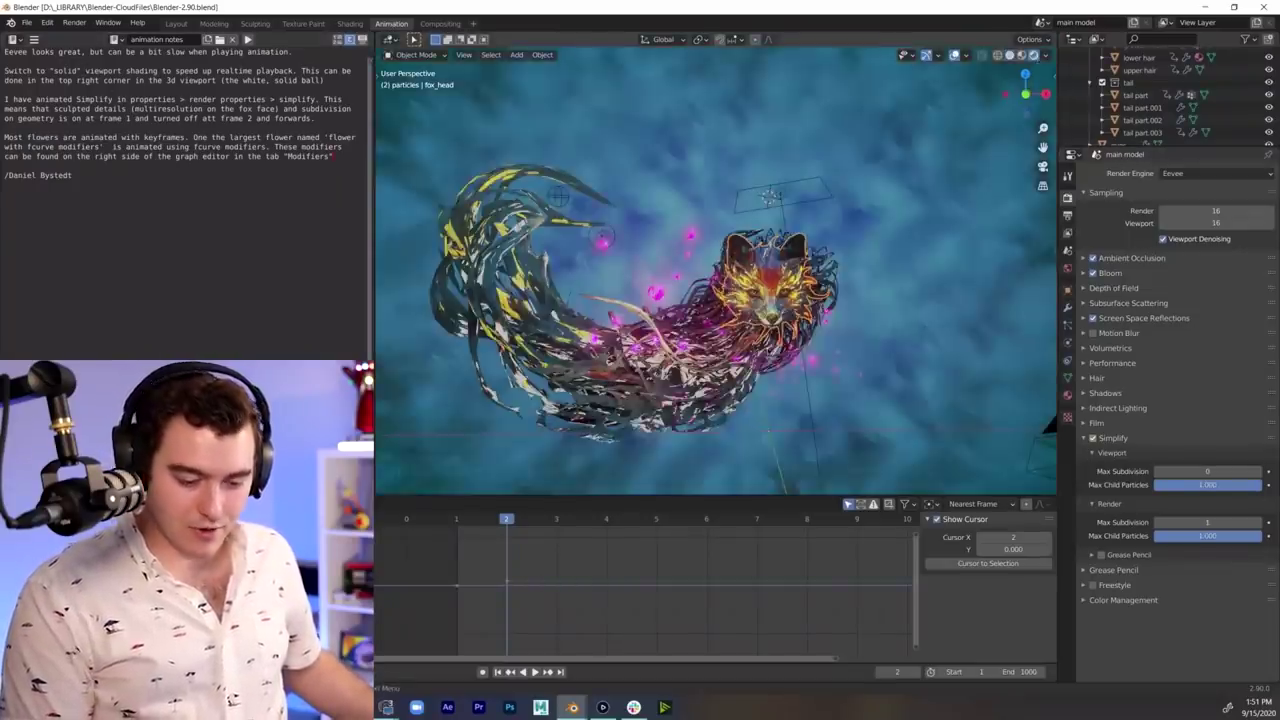
pyautogui.press('space')
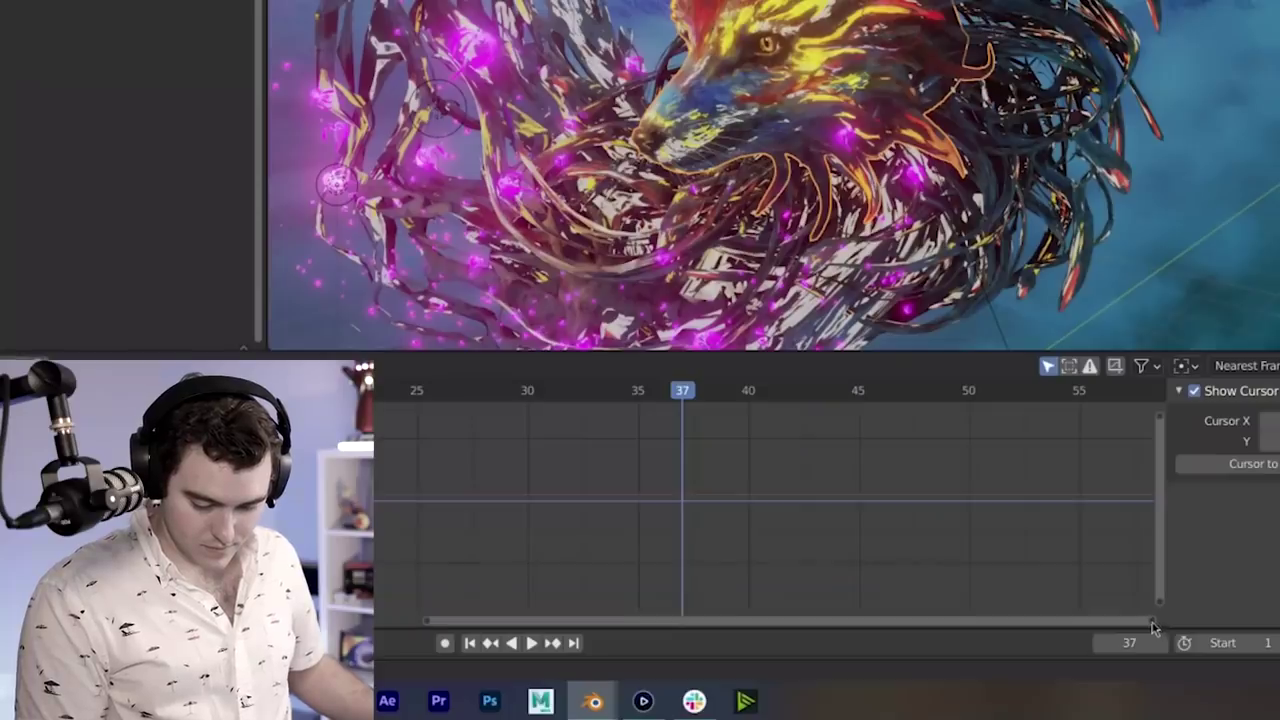
pyautogui.moveTo(1152, 622); pyautogui.dragTo(1212, 620)
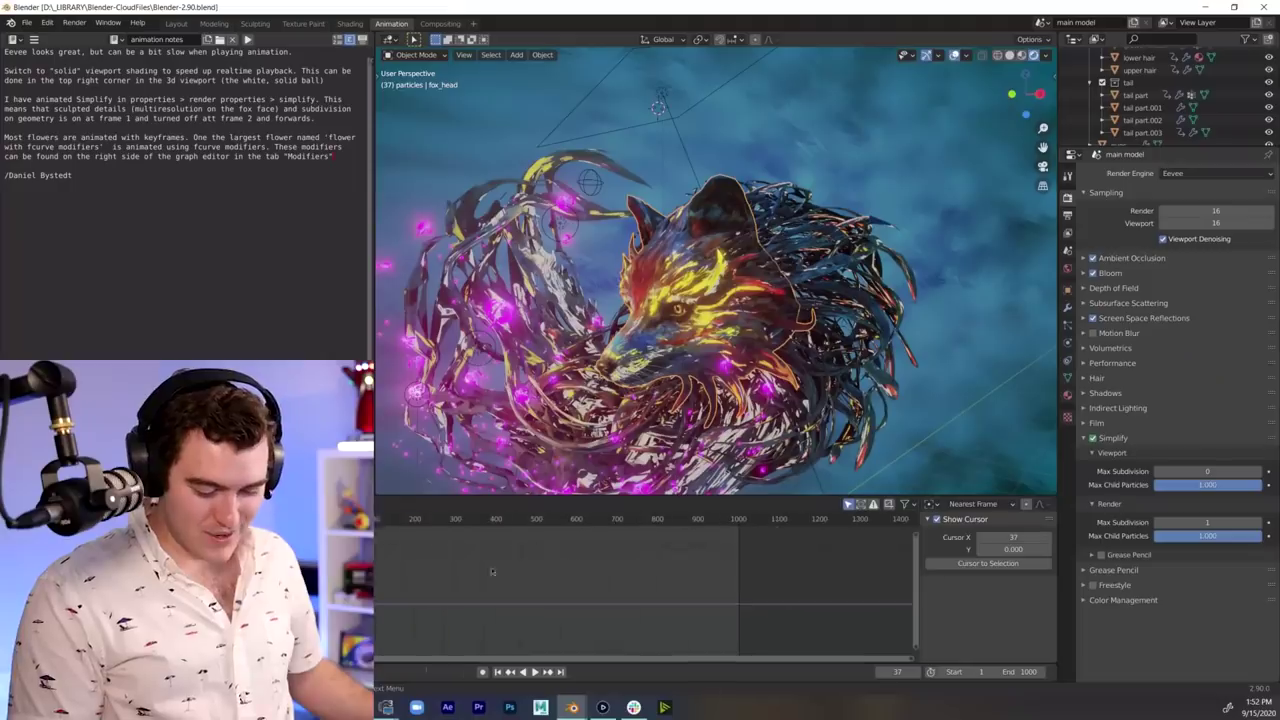
pyautogui.moveTo(492, 572); pyautogui.dragTo(486, 572, button='middle')
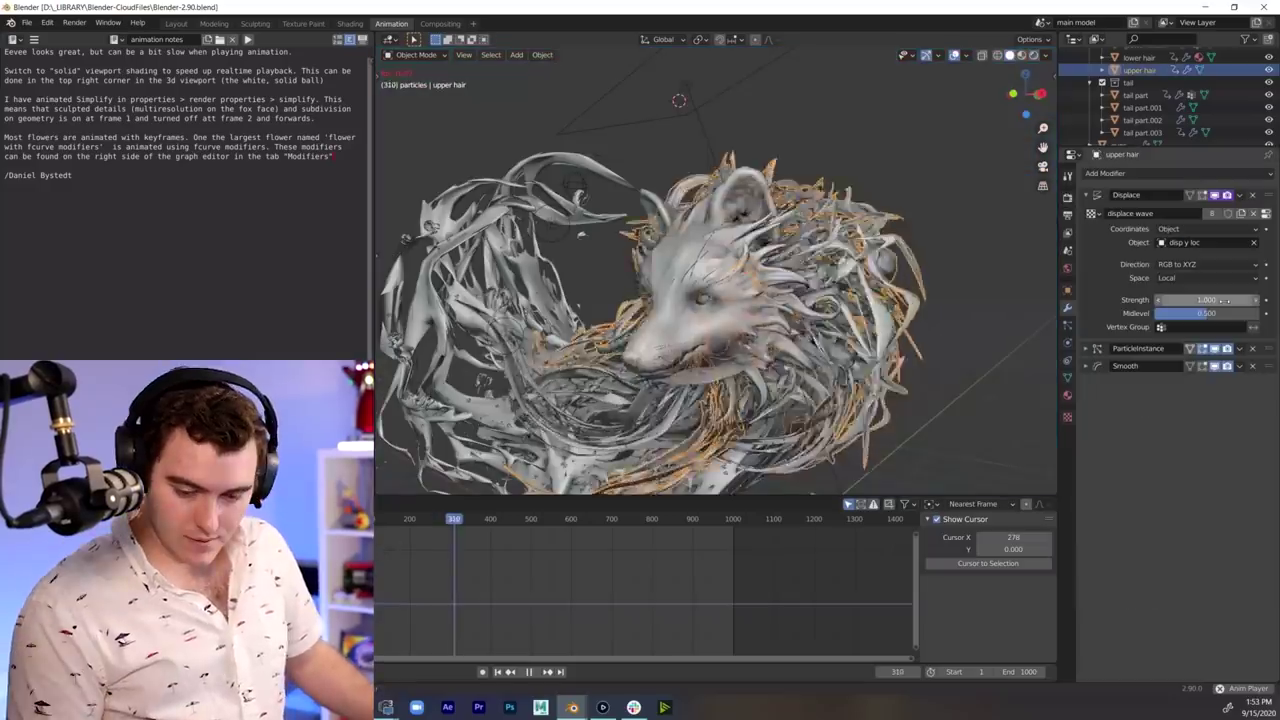
# - Try a Displace strength of 10 on the upper hair, settling on 0.250
pyautogui.click(1222, 300)
pyautogui.write('10')
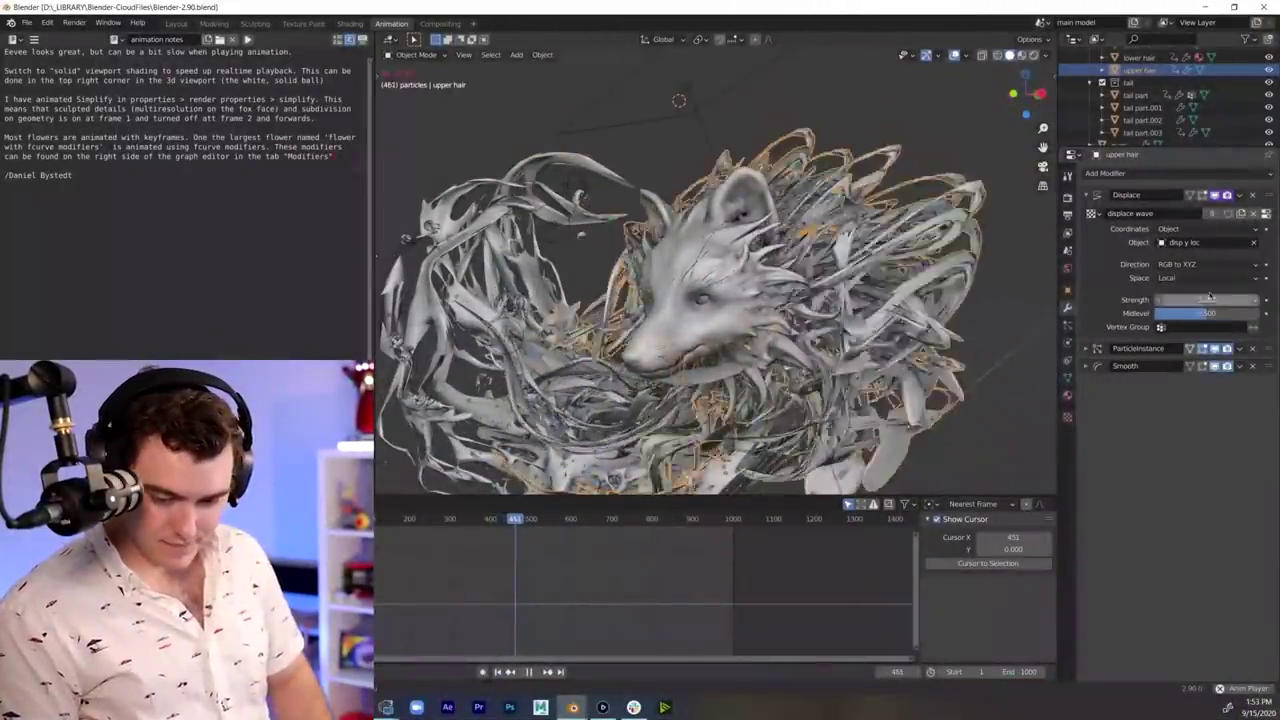
pyautogui.press('Return')
pyautogui.click(1206, 299)
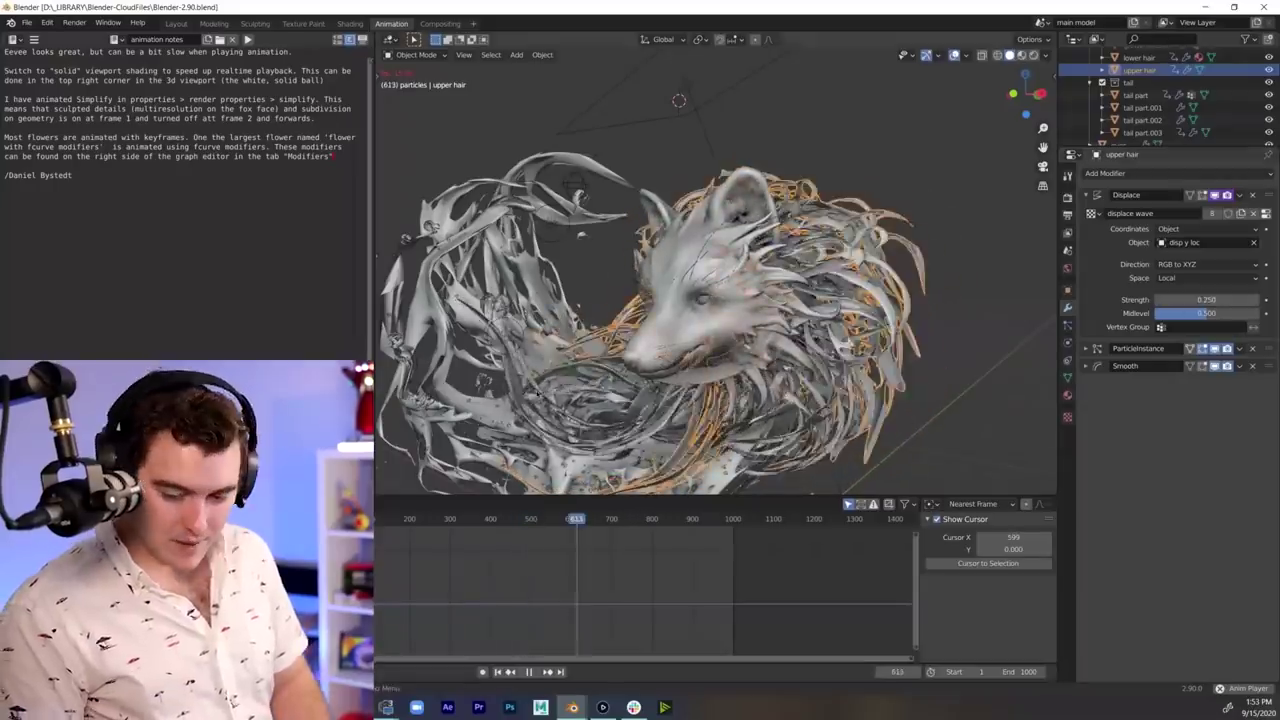
# - Inspect the lower hair's modifiers and its motion in the playing animation, and reselect the upper hair
pyautogui.click(1138, 57)
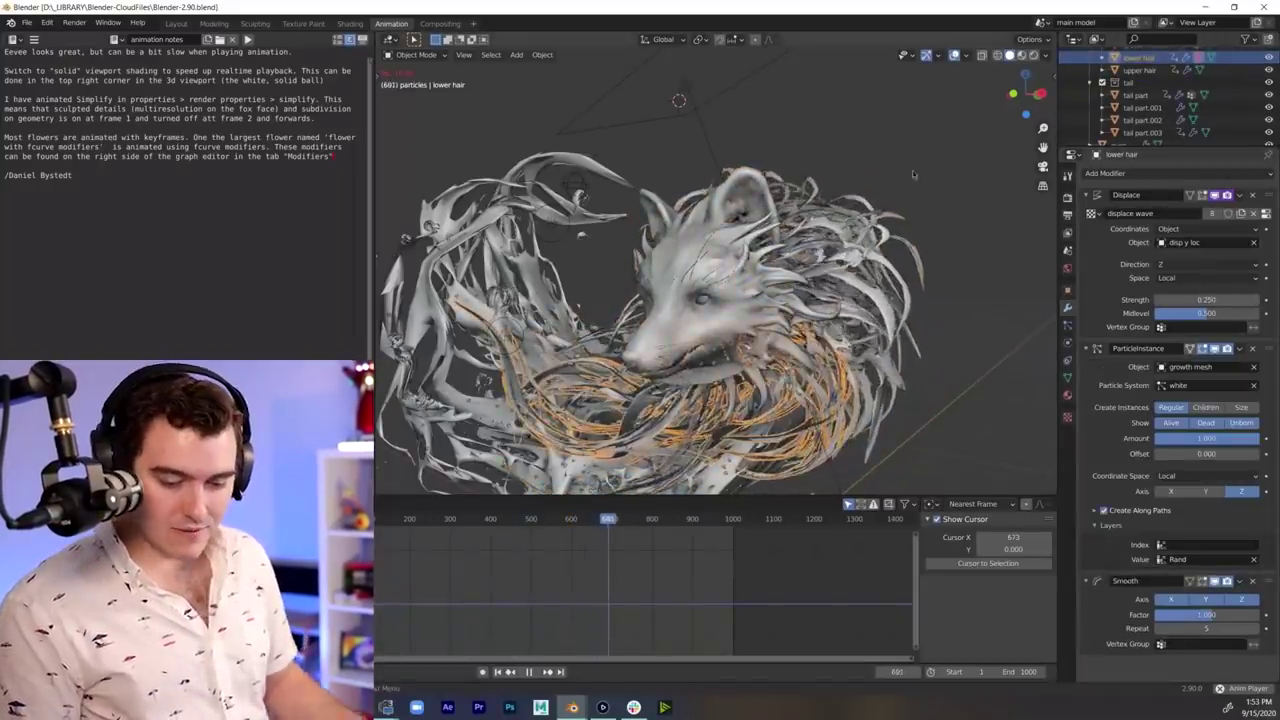
pyautogui.click(915, 176)
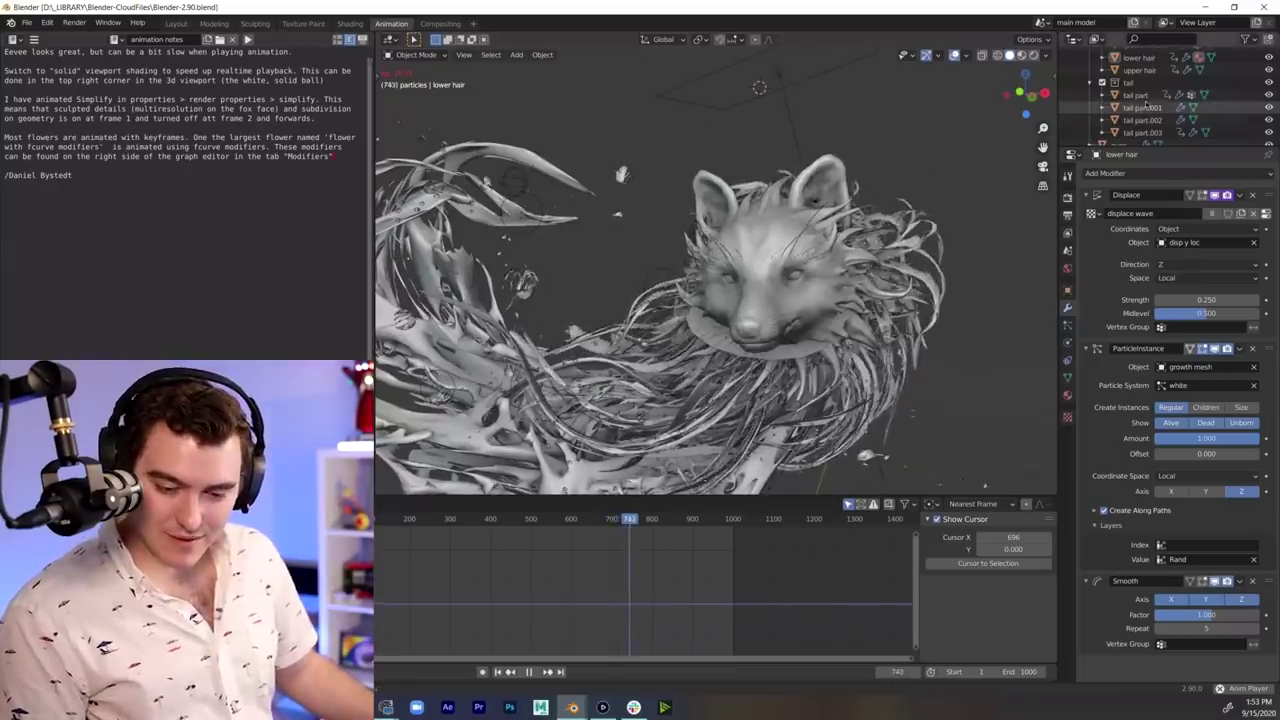
pyautogui.click(1138, 70)
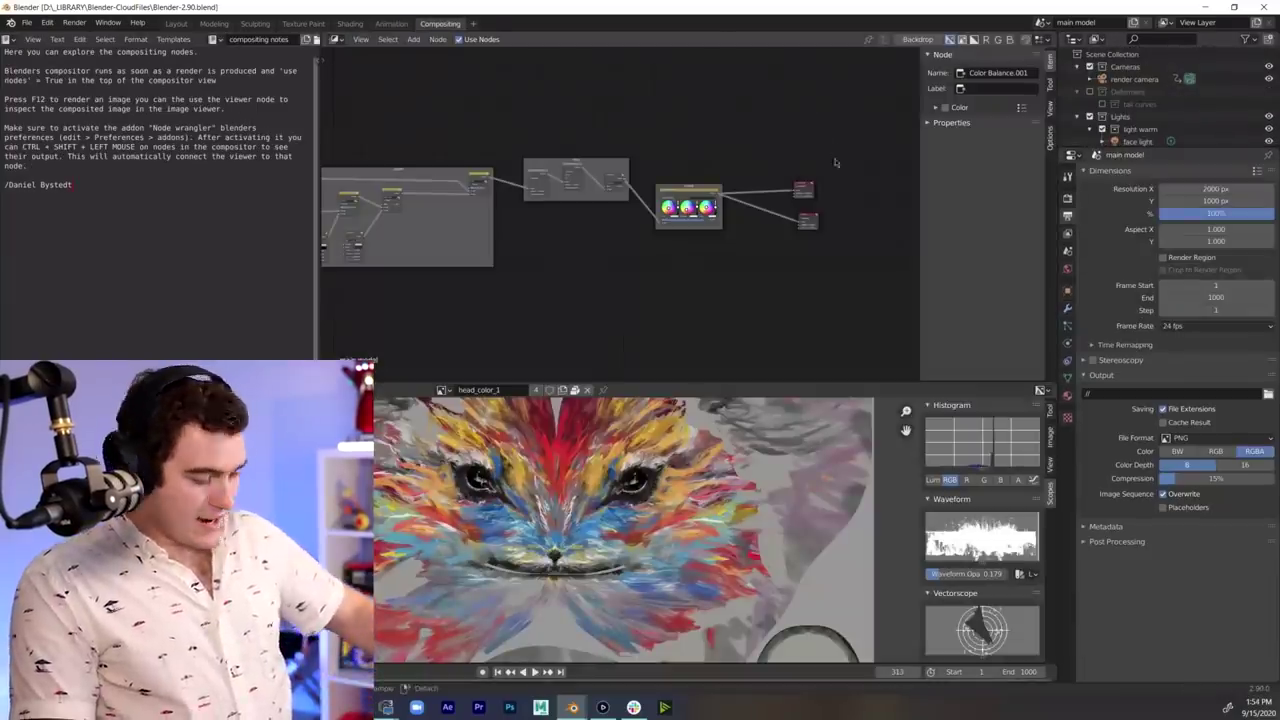
# - Quit the fox file, restart Blender and open the recent file 290skydemo_release.blend
pyautogui.hotkey('ctrl', 'q')
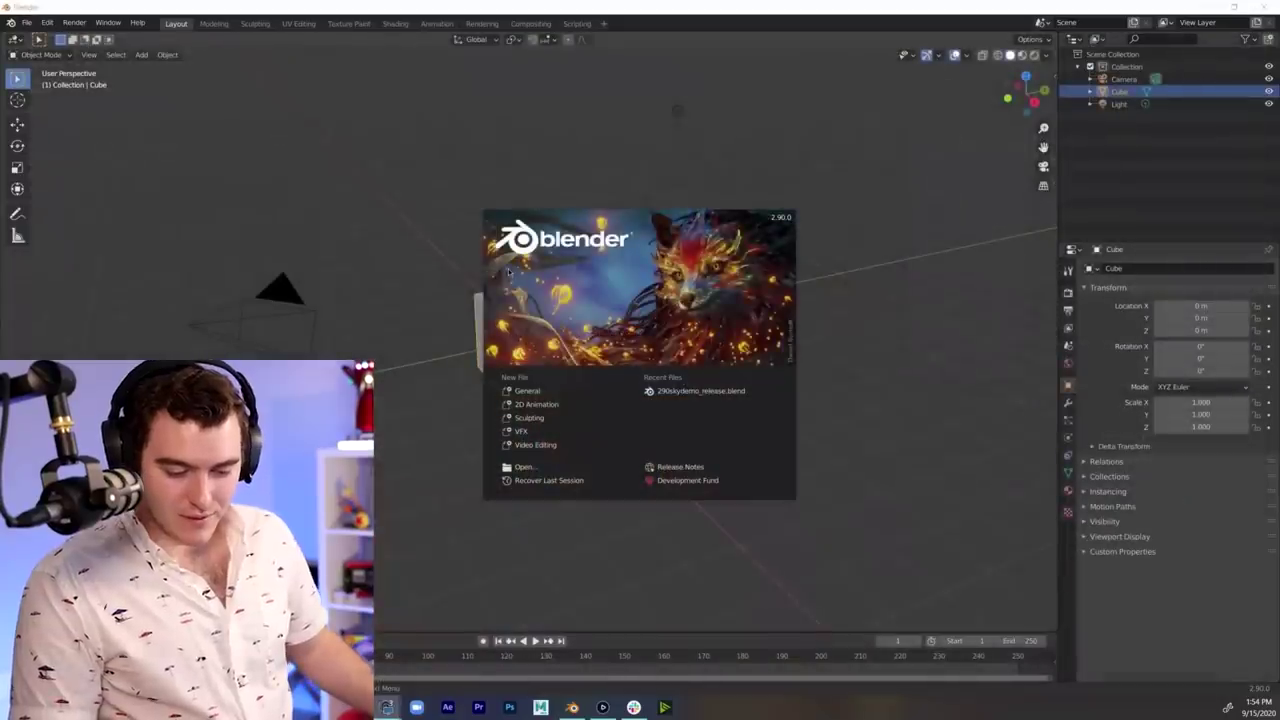
pyautogui.click(716, 395)
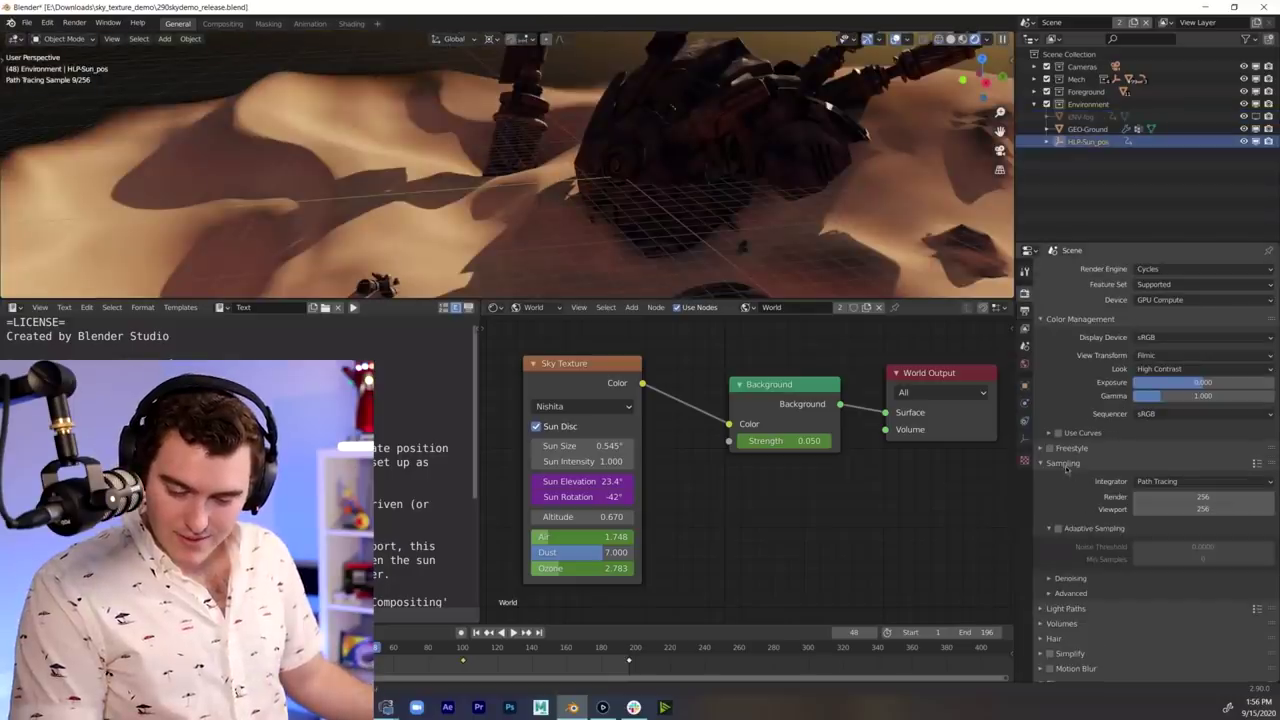
# - Set viewport denoising to OptiX and check the denoised desert dunes around the mech
pyautogui.click(1070, 578)
pyautogui.click(1205, 612)
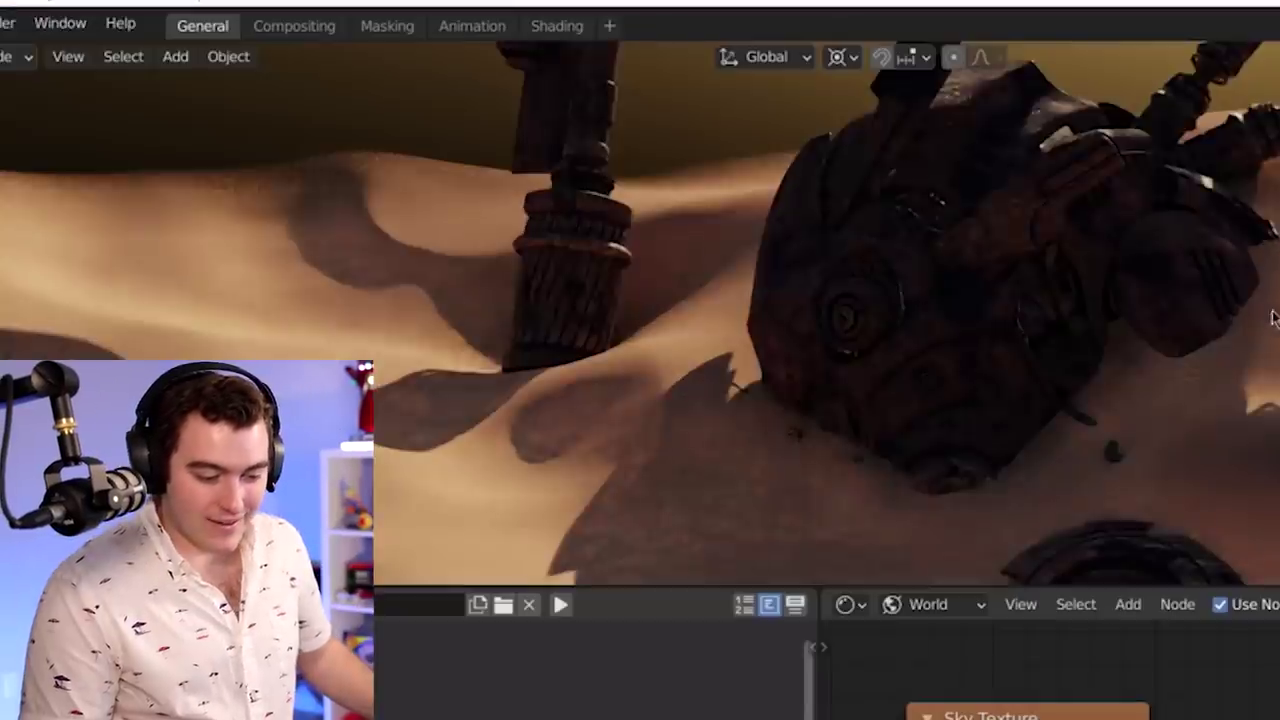
pyautogui.moveTo(703, 165); pyautogui.dragTo(670, 170, button='middle')
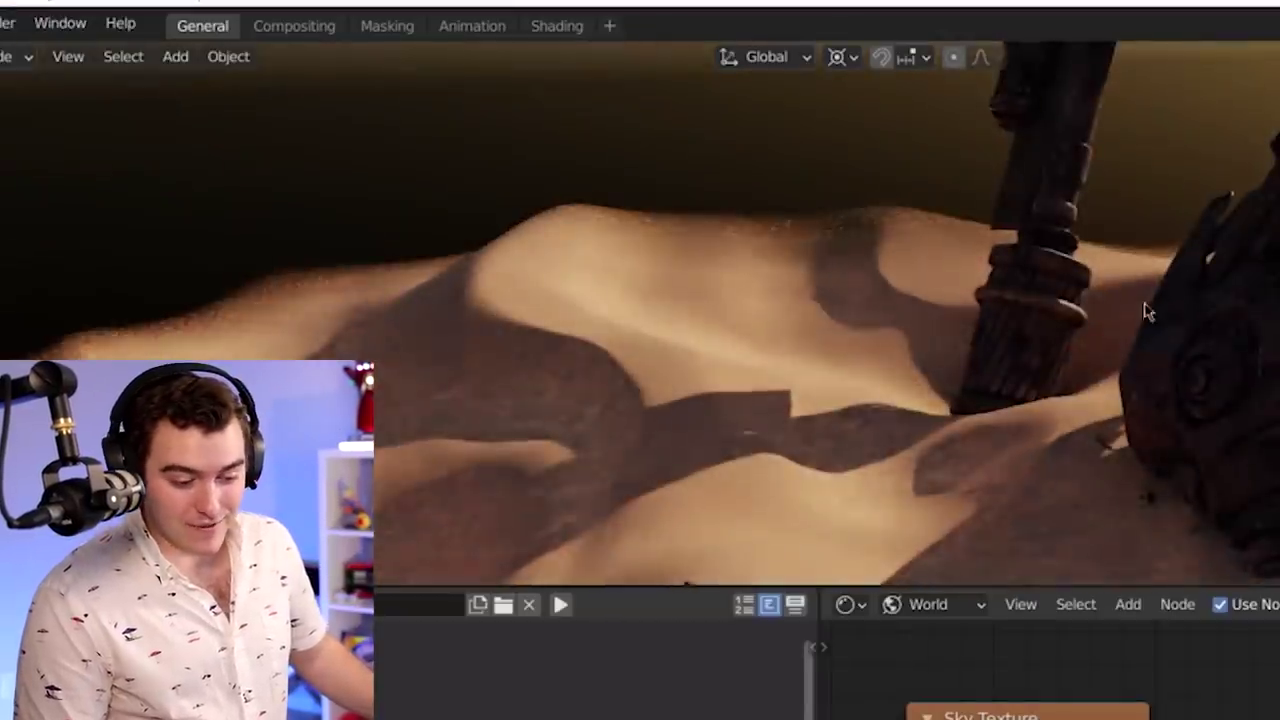
pyautogui.moveTo(1077, 274); pyautogui.dragTo(1268, 283, button='middle')
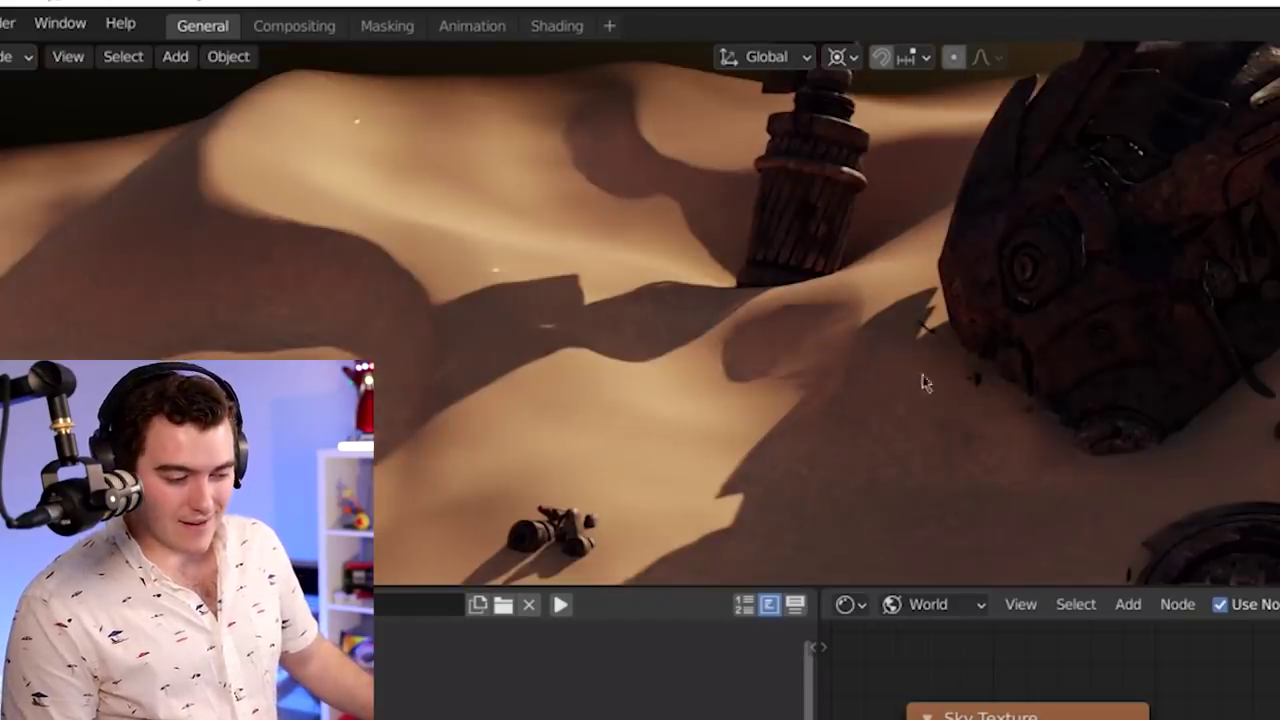
pyautogui.moveTo(925, 383); pyautogui.dragTo(977, 369, button='middle')
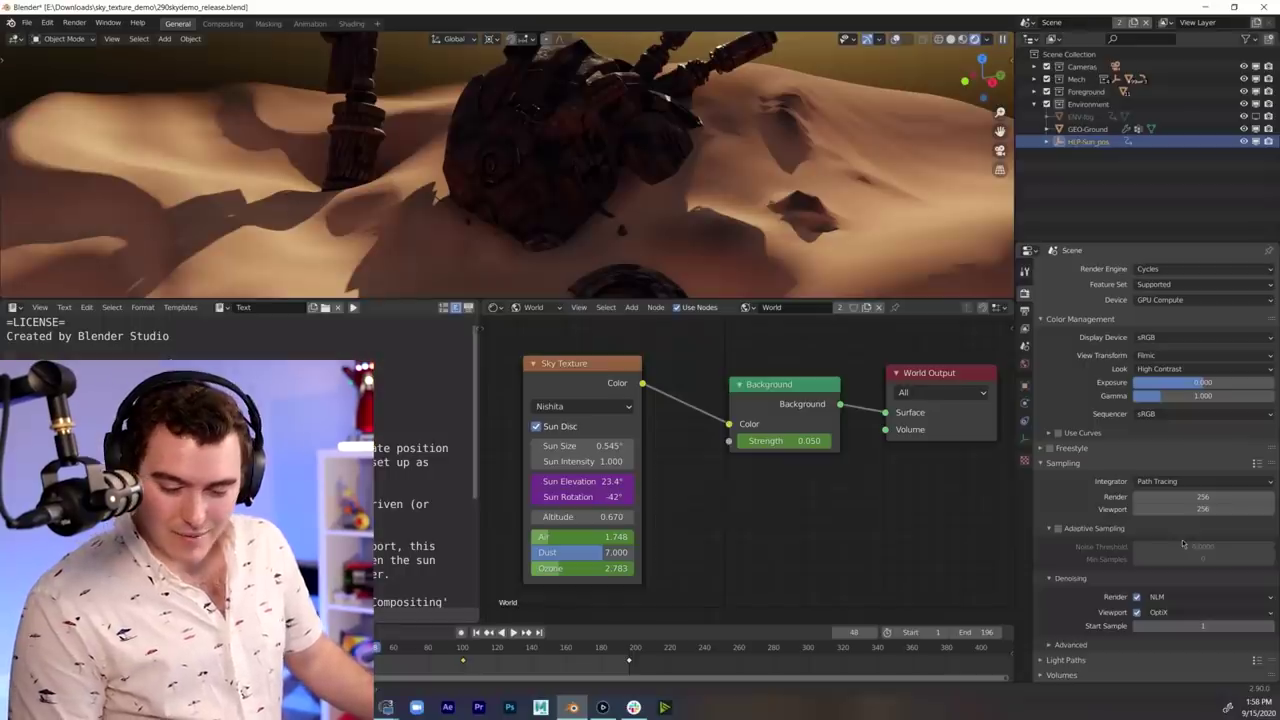
pyautogui.click(1175, 612)
pyautogui.click(1182, 611)
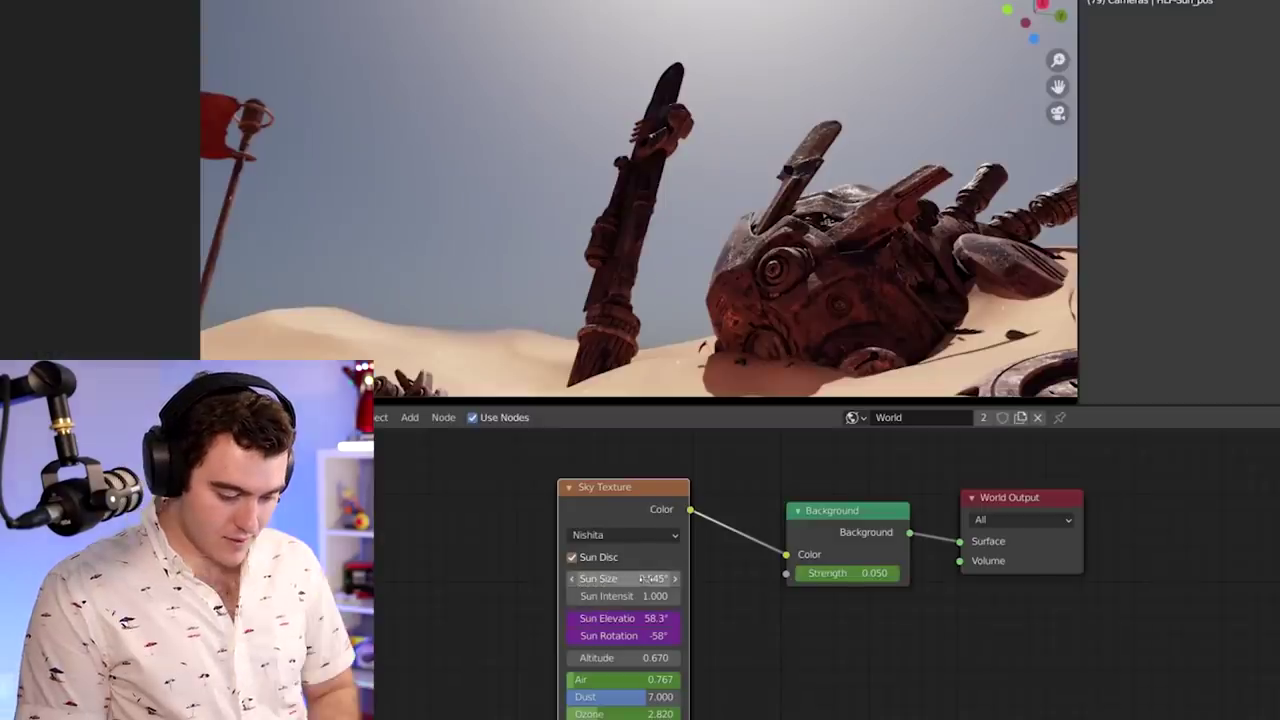
# - Increase the Sun Size of the Nishita Sky Texture and open the Animation workspace
pyautogui.moveTo(643, 579); pyautogui.dragTo(765, 579)
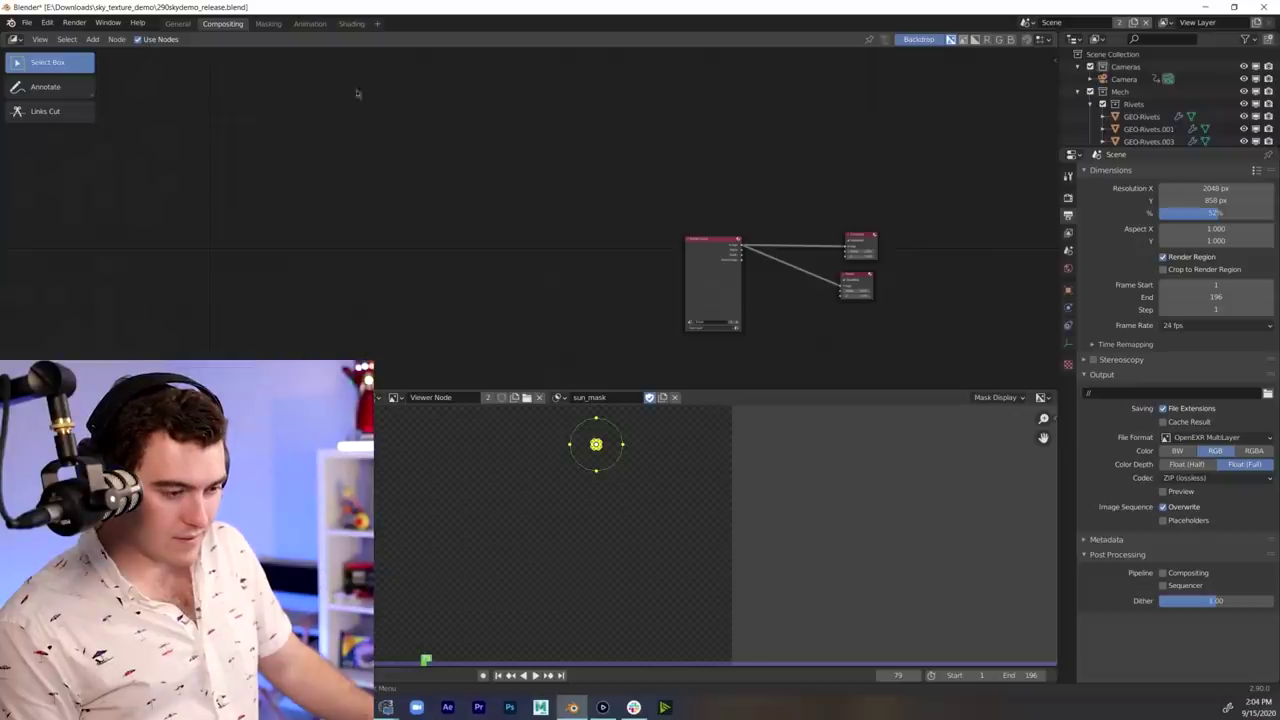
pyautogui.click(310, 23)
# - Try the Eevee render engine on the sky demo scene
pyautogui.click(1212, 231)
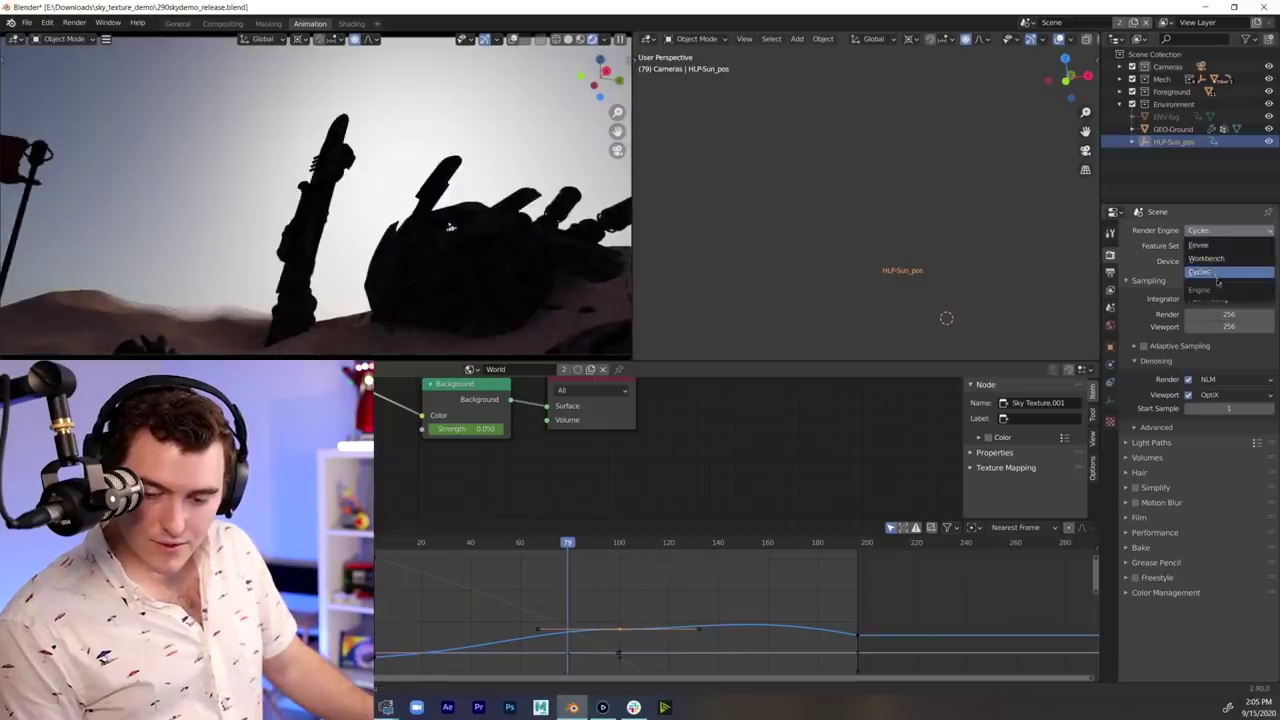
pyautogui.click(1198, 244)
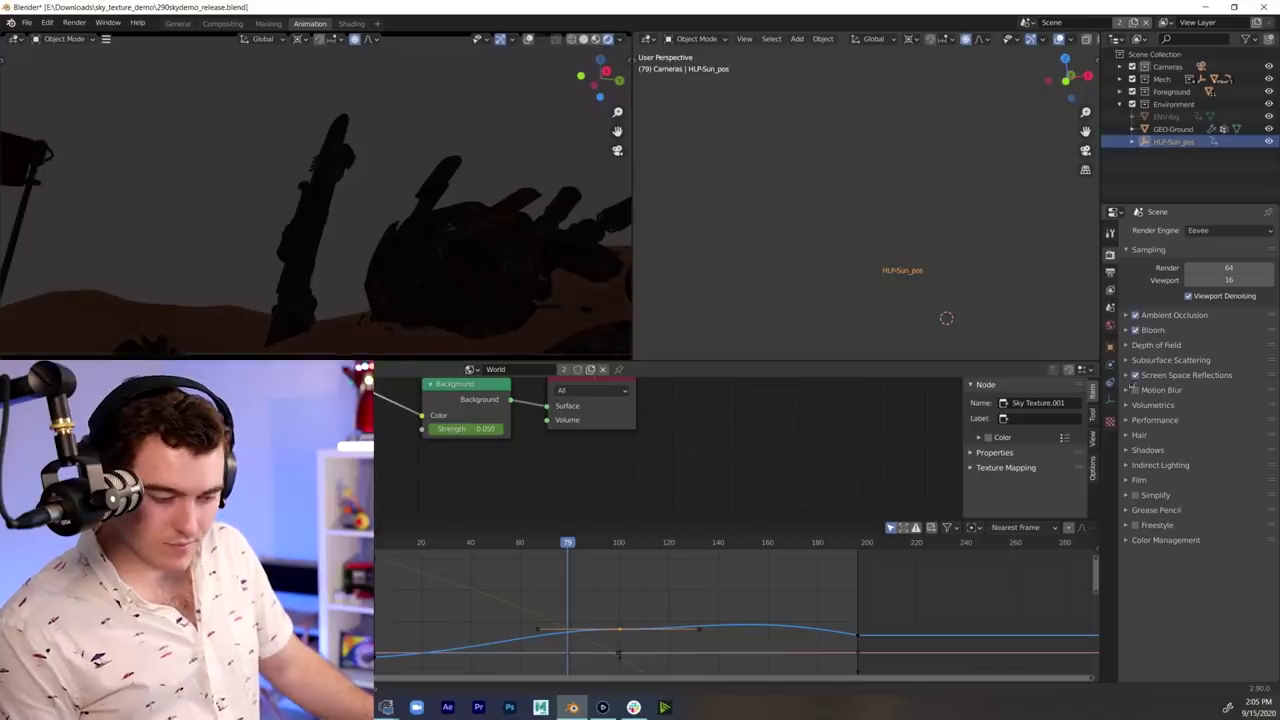
pyautogui.scroll(-4, 481, 447)
pyautogui.scroll(1, 421, 451)
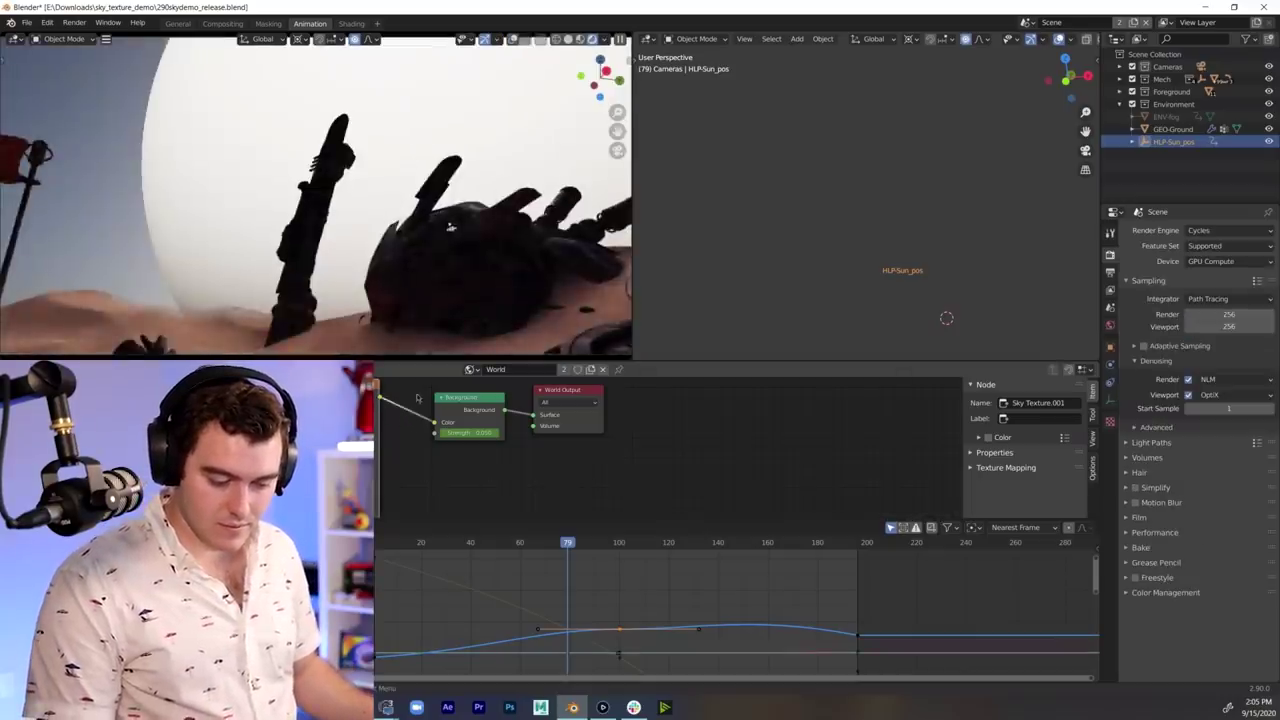
# - Disconnect the Sky Texture from the Background node's Color input in the world shader
pyautogui.moveTo(434, 422); pyautogui.dragTo(582, 458)
pyautogui.moveTo(563, 423); pyautogui.dragTo(778, 435, button='middle')
# - Add a Sun light to the scene
pyautogui.click(802, 336)
pyautogui.hotkey('shift', 'a')
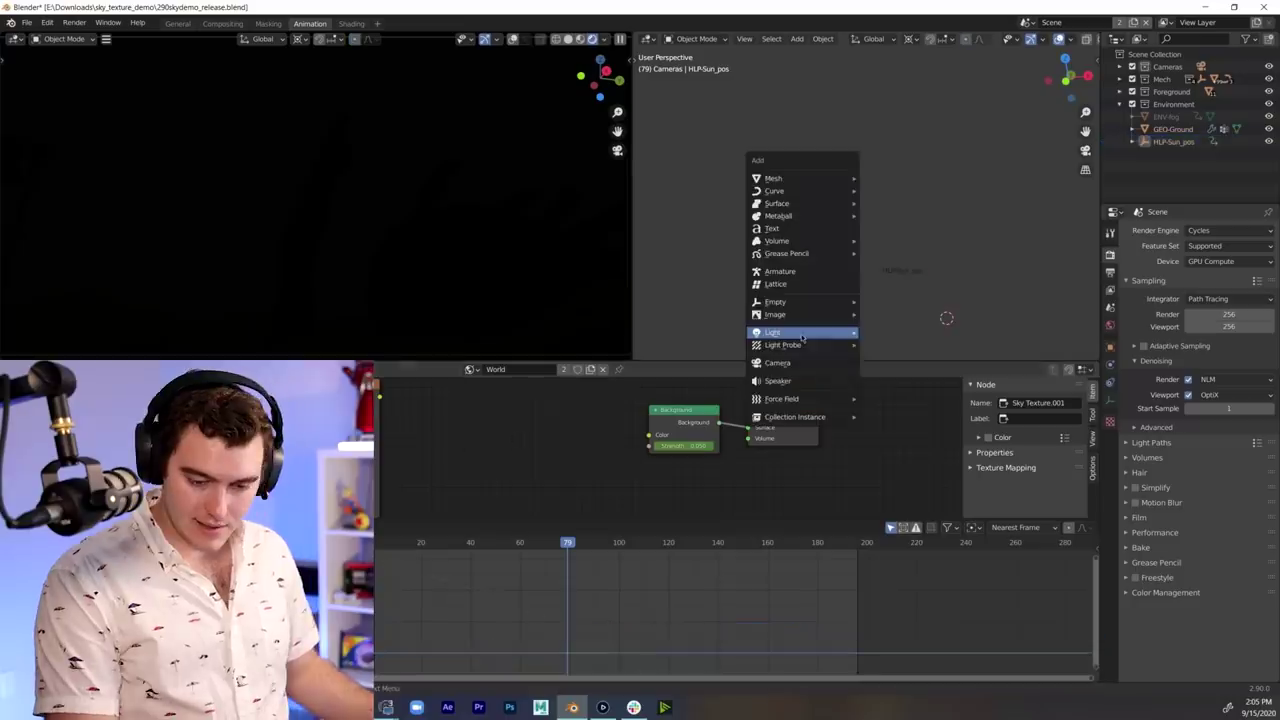
pyautogui.moveTo(829, 338)
pyautogui.click(912, 345)
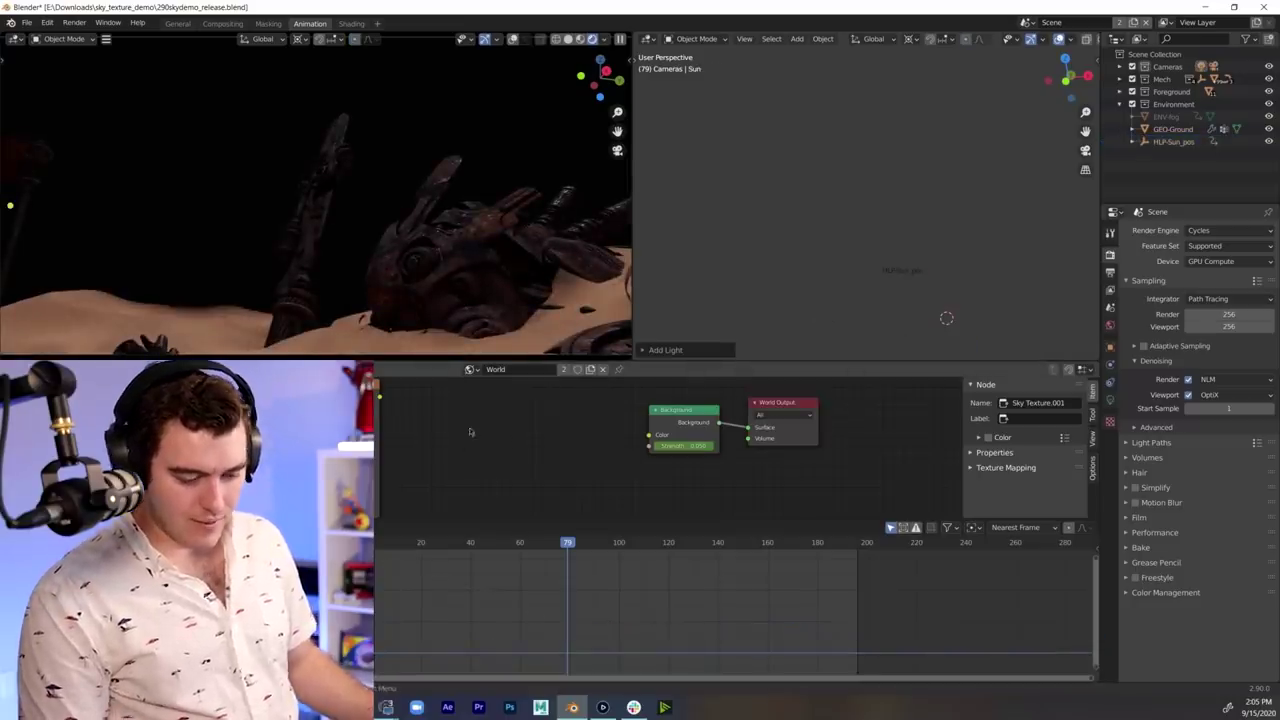
# - Open the Sun light's data settings and enable nodes for it
pyautogui.scroll(-4, 480, 446)
pyautogui.click(1110, 400)
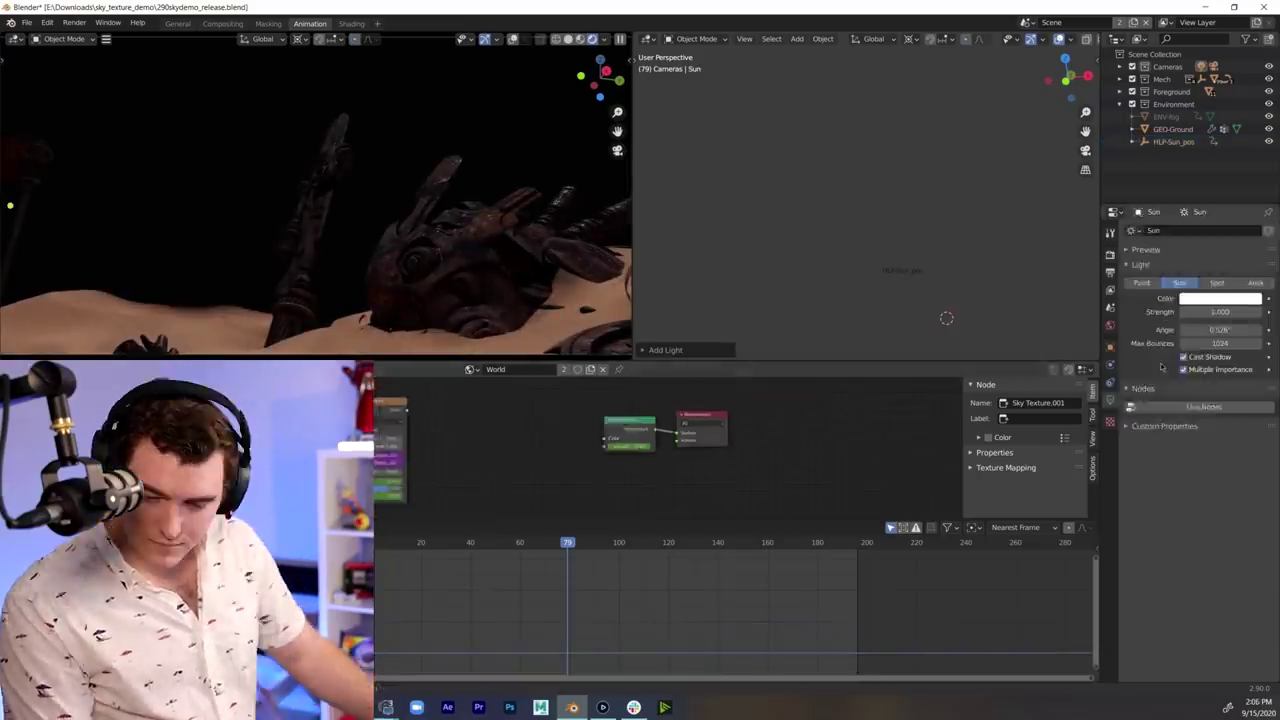
pyautogui.click(1204, 407)
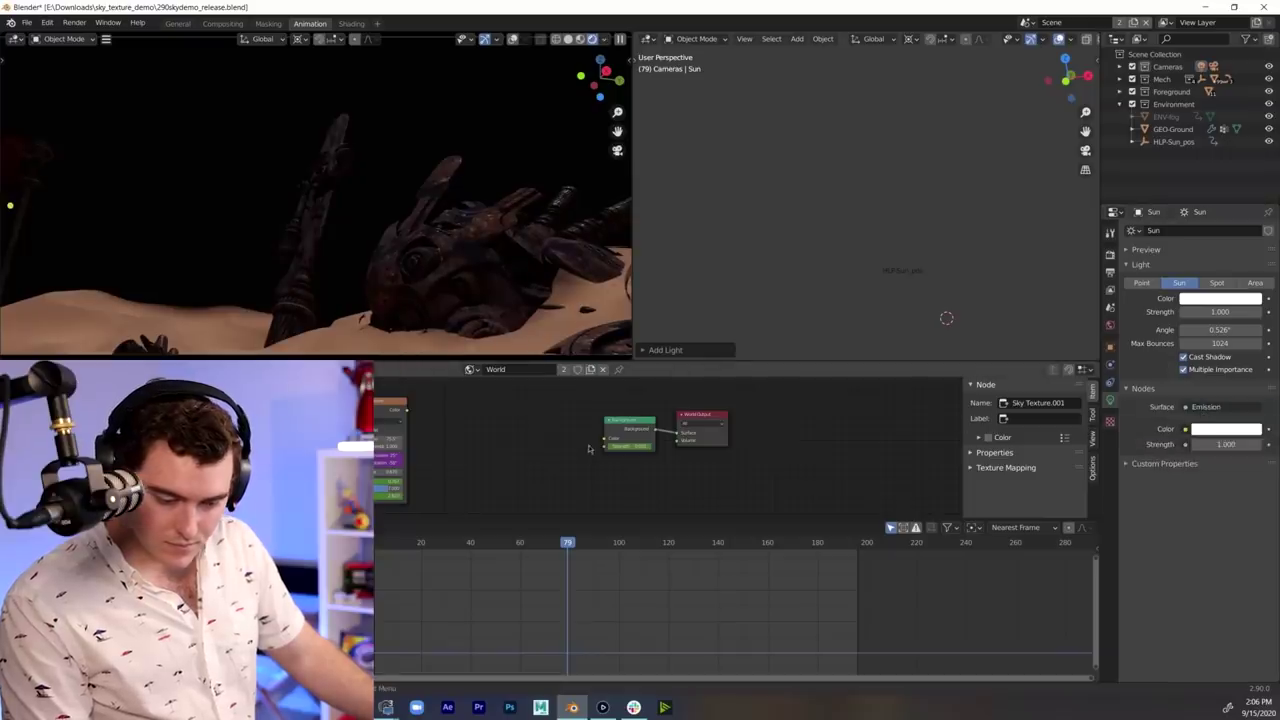
pyautogui.scroll(-1, 590, 450)
pyautogui.scroll(2, 566, 454)
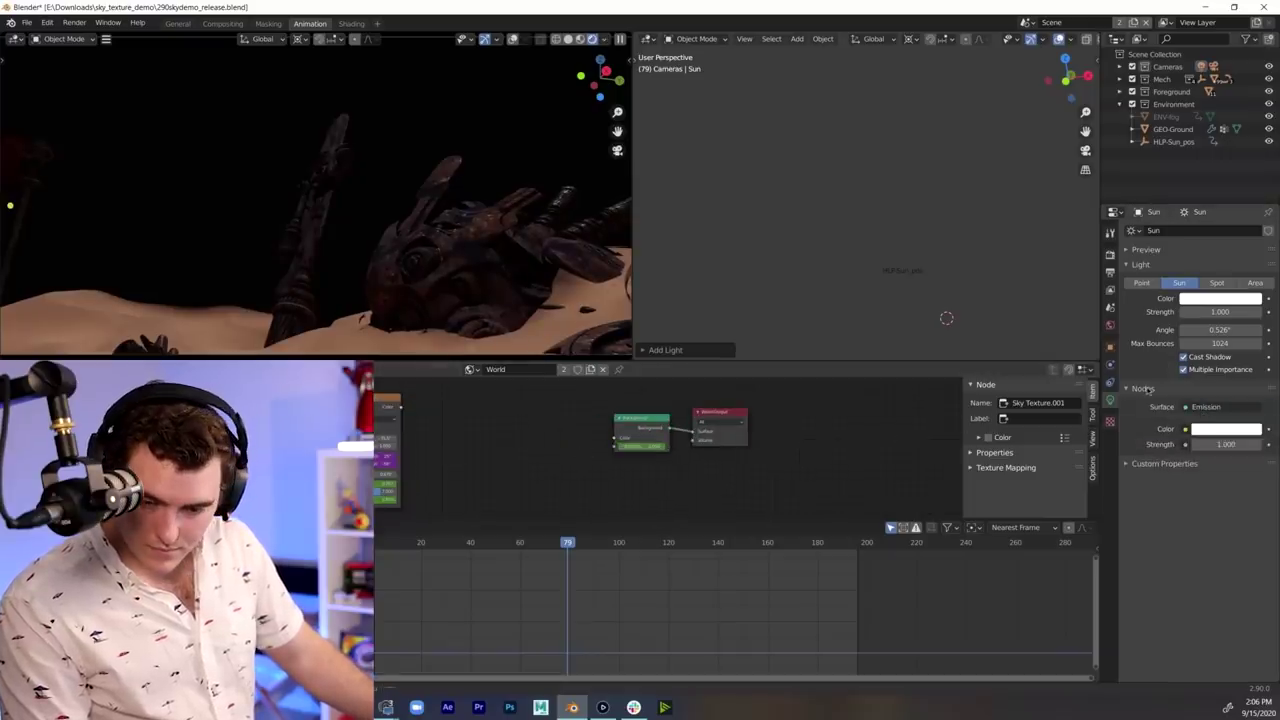
# - Set the Sun light's strength to 1.770 and try an angle of 0
pyautogui.moveTo(1184, 315); pyautogui.dragTo(1213, 308)
pyautogui.doubleClick(1219, 329)
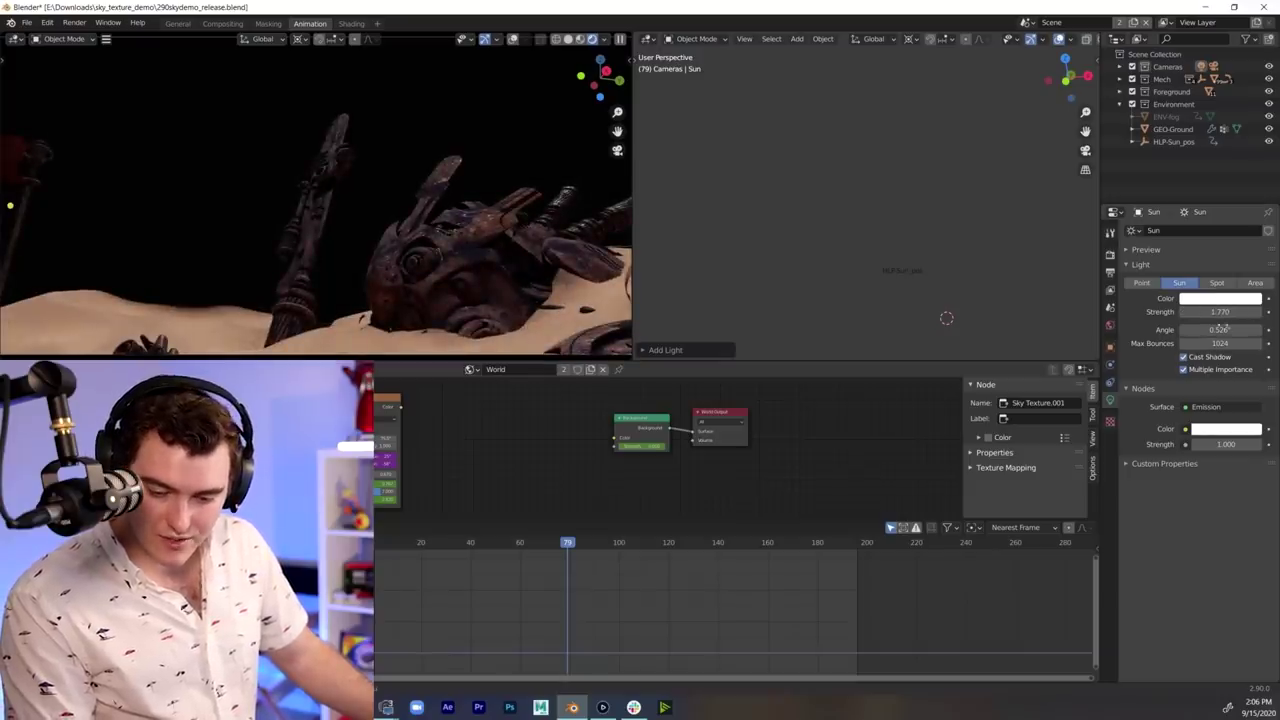
pyautogui.write('0')
pyautogui.press('Return')
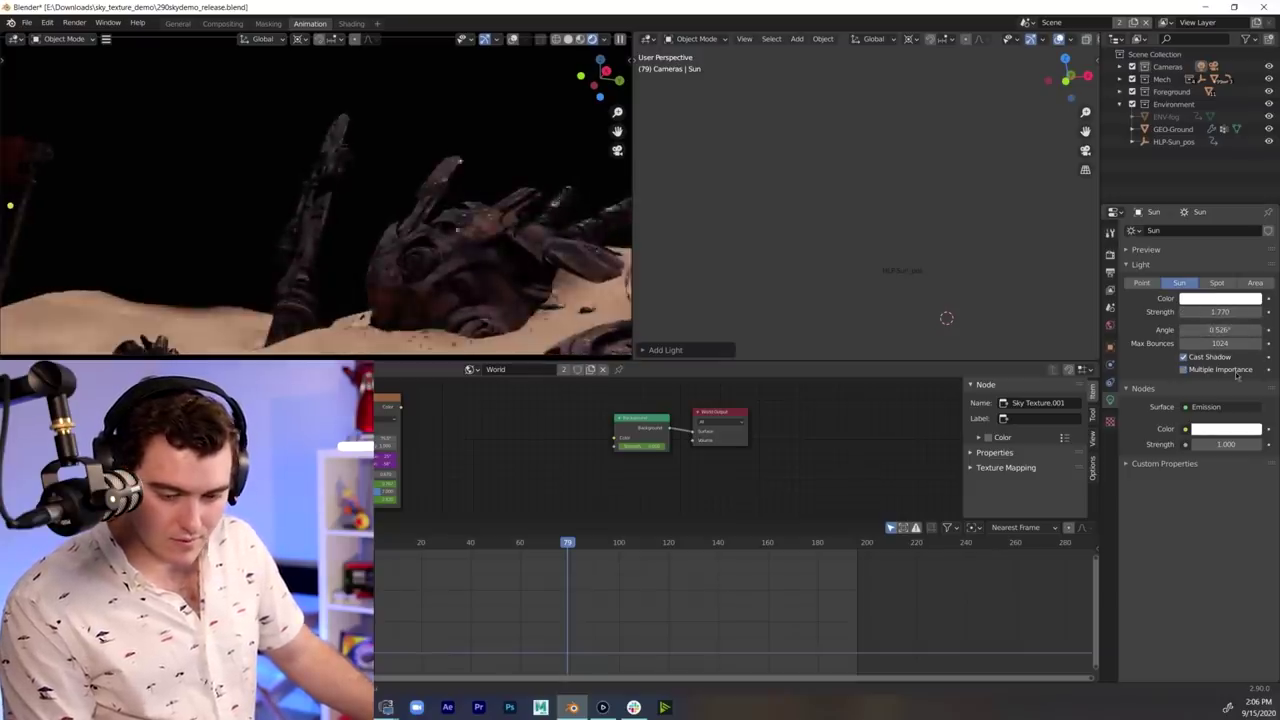
# - Set the Sun light's strength to 3.270, its angle to 20° and its color to a warm tint with hue 0.070 and saturation 0.112
pyautogui.moveTo(1185, 330); pyautogui.dragTo(1220, 330)
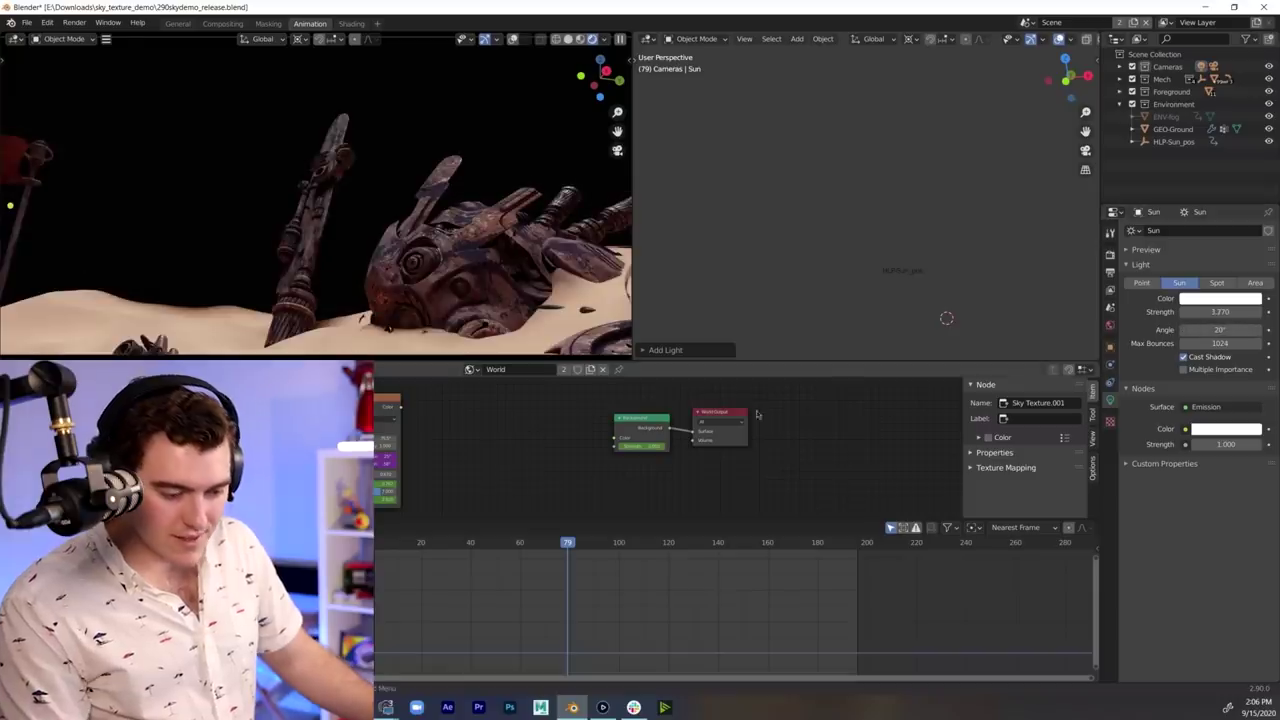
pyautogui.click(1210, 298)
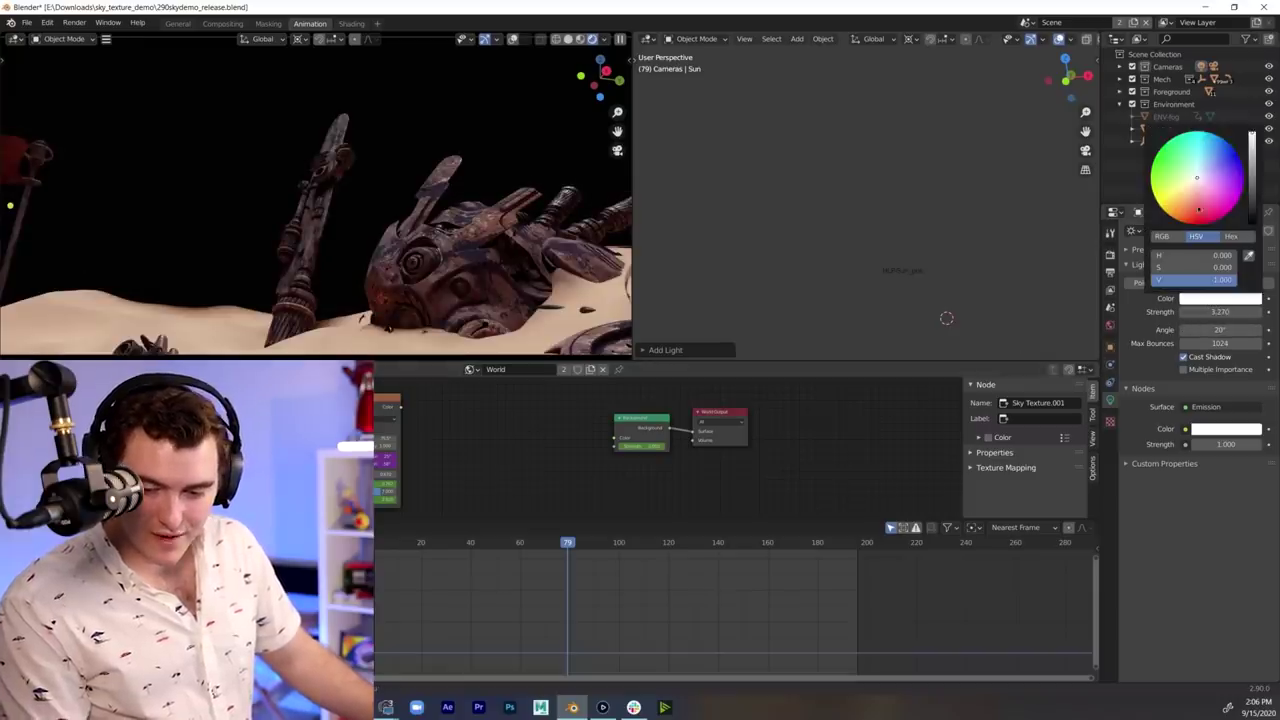
pyautogui.click(1183, 188)
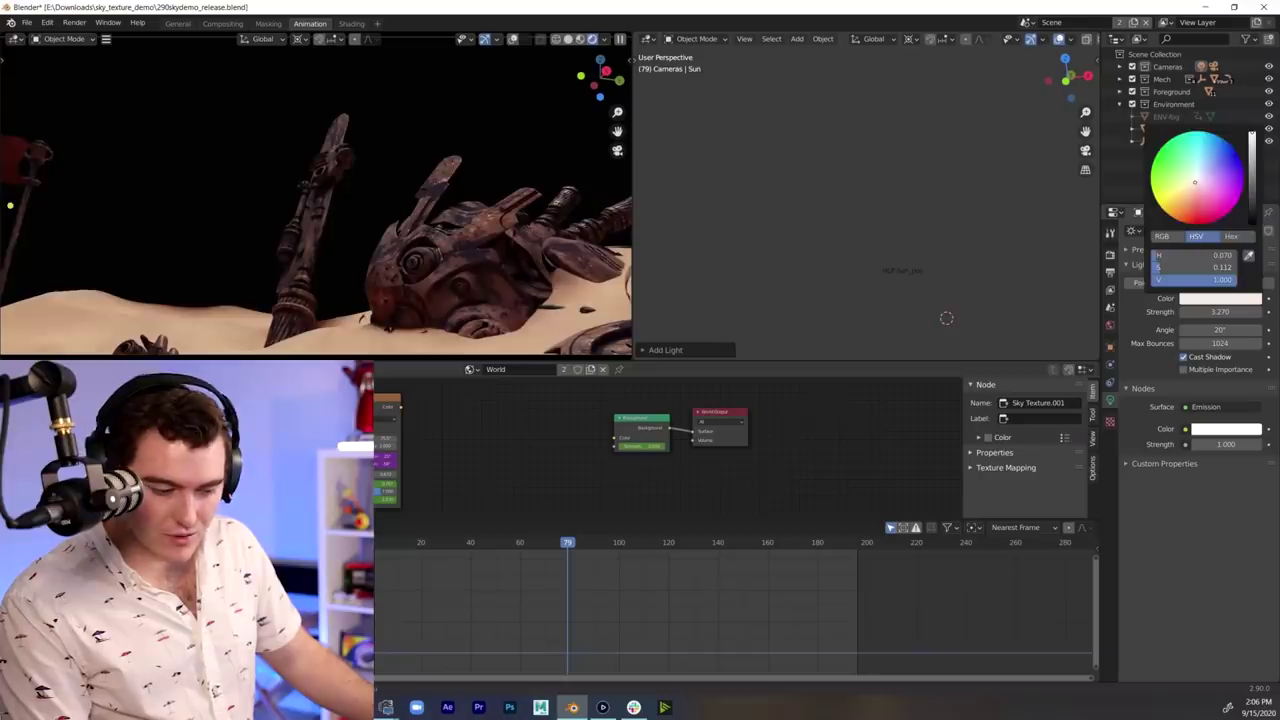
# - Reconnect the Sky Texture to the Background node's Color input and set its sun size to 10°
pyautogui.moveTo(400, 408); pyautogui.dragTo(614, 438)
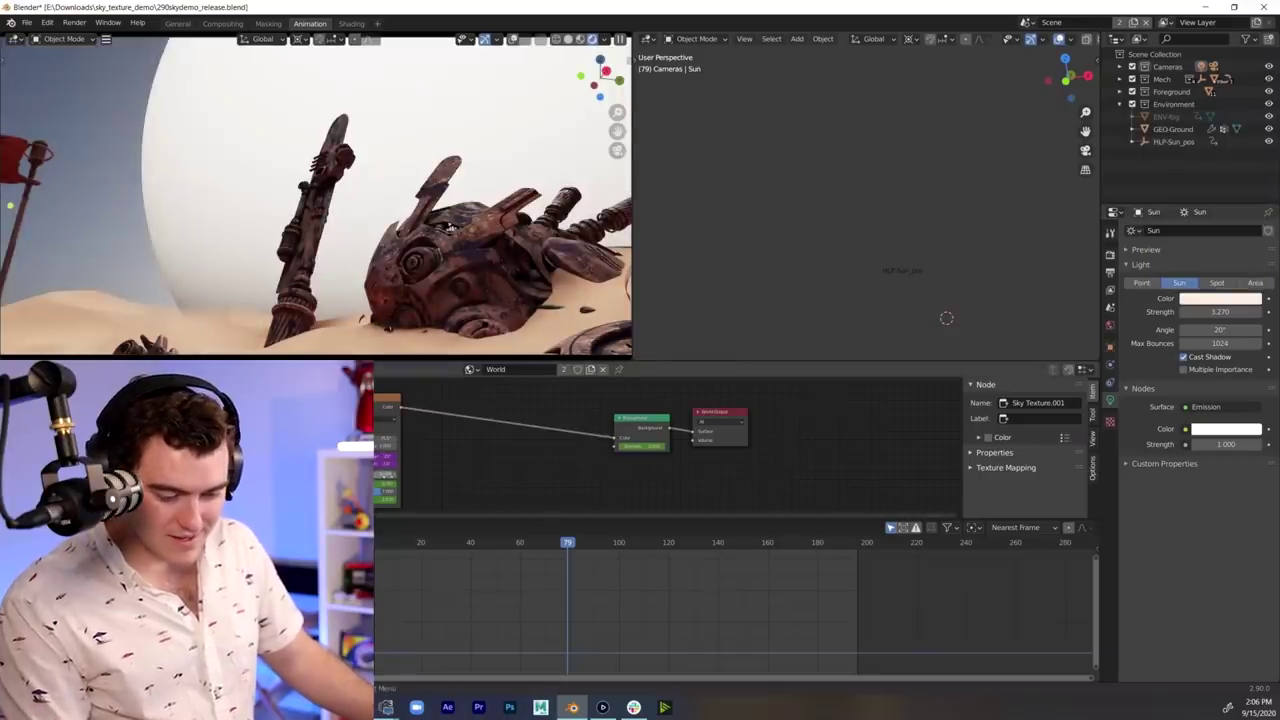
pyautogui.doubleClick(389, 440)
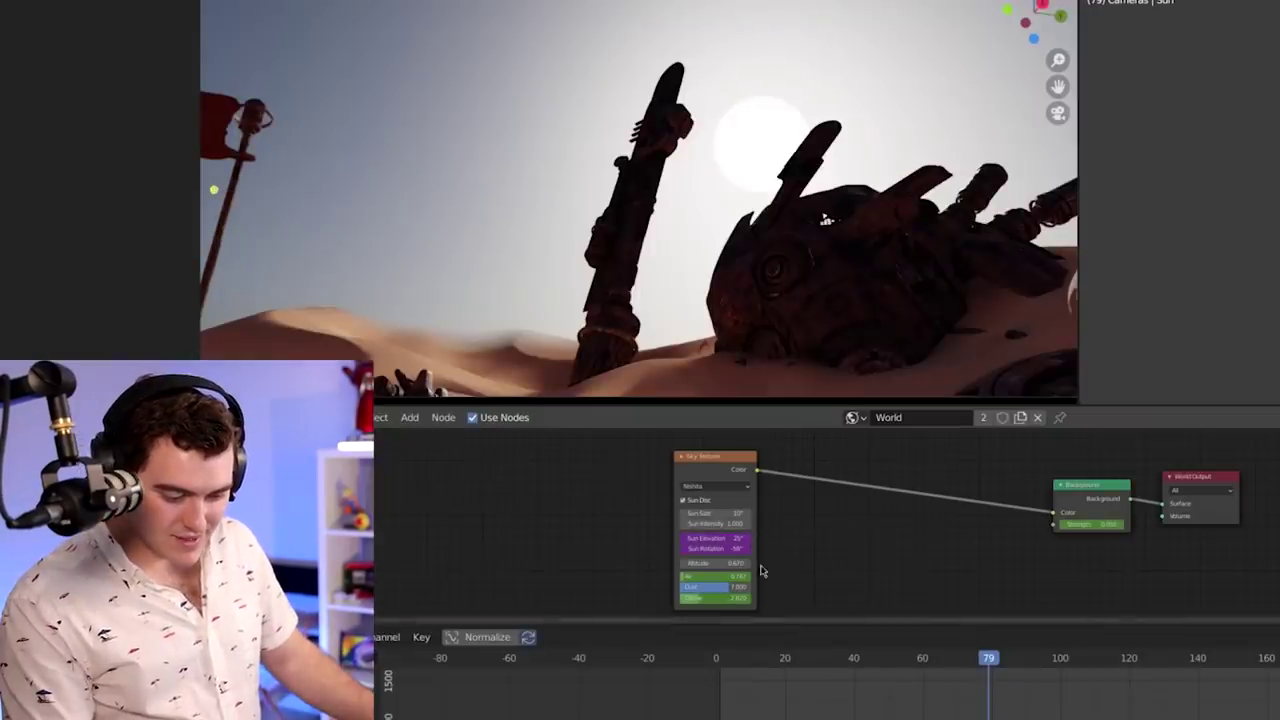
# - Move the sun position helper across the sky, with the Sky Texture's altitude set to 27.070 and its sun size to 2.7°
pyautogui.moveTo(725, 564); pyautogui.dragTo(810, 564)
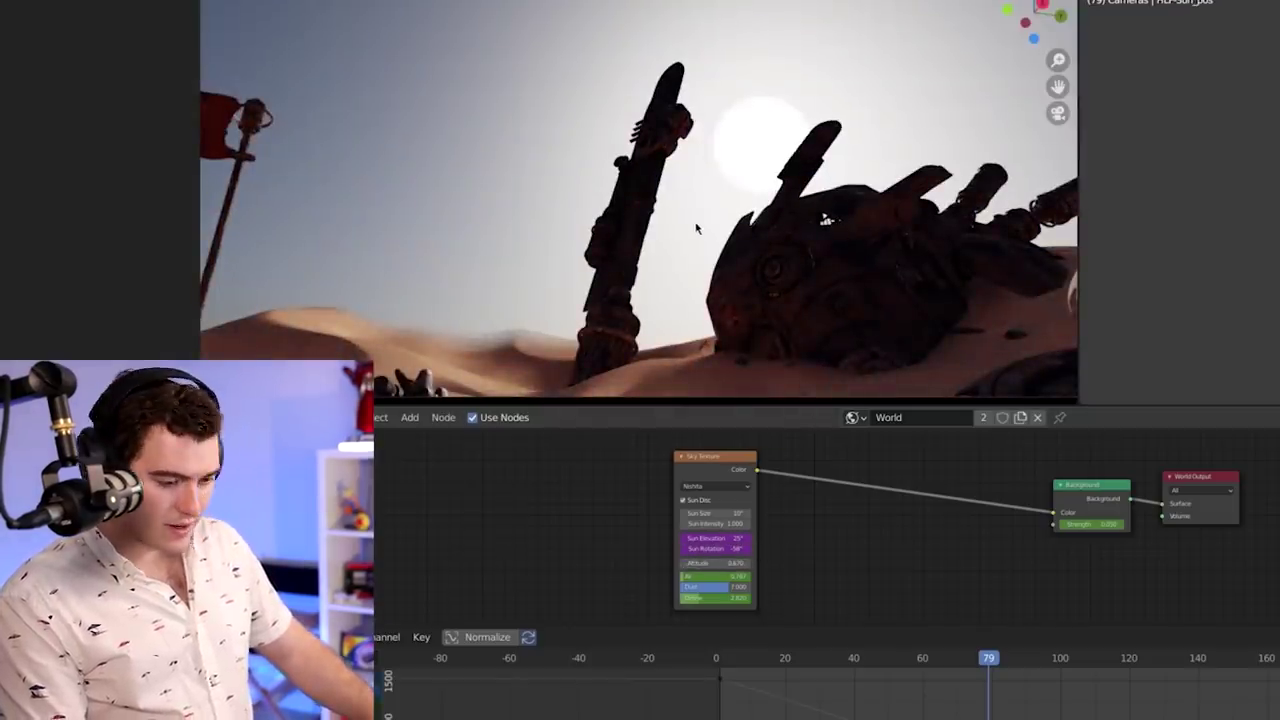
pyautogui.press('g')
pyautogui.rightClick(705, 180)
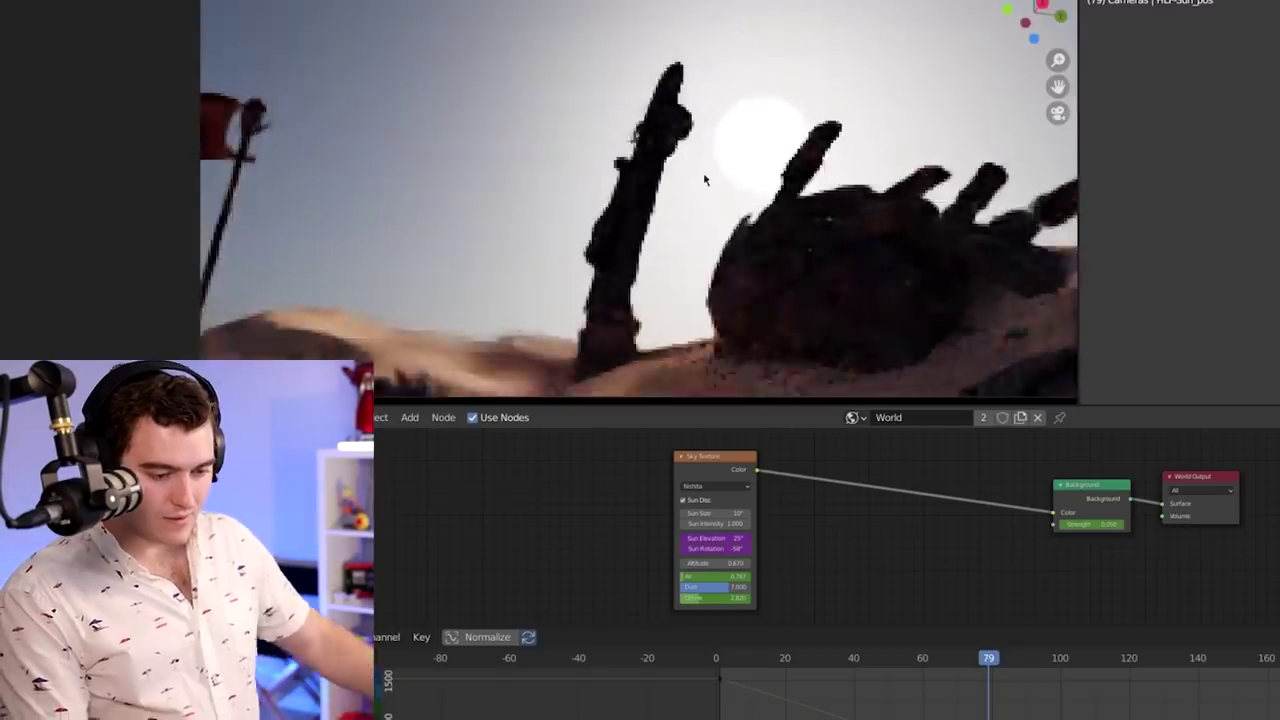
pyautogui.press('g')
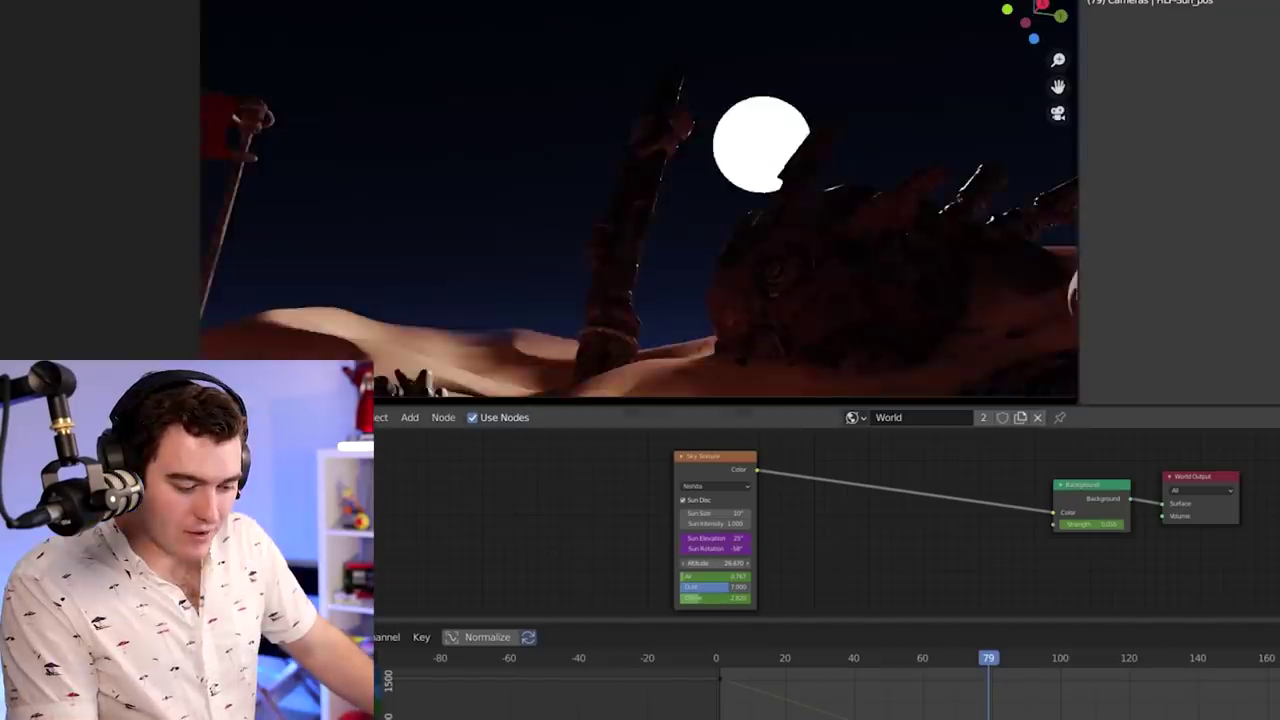
pyautogui.moveTo(745, 563); pyautogui.dragTo(748, 563)
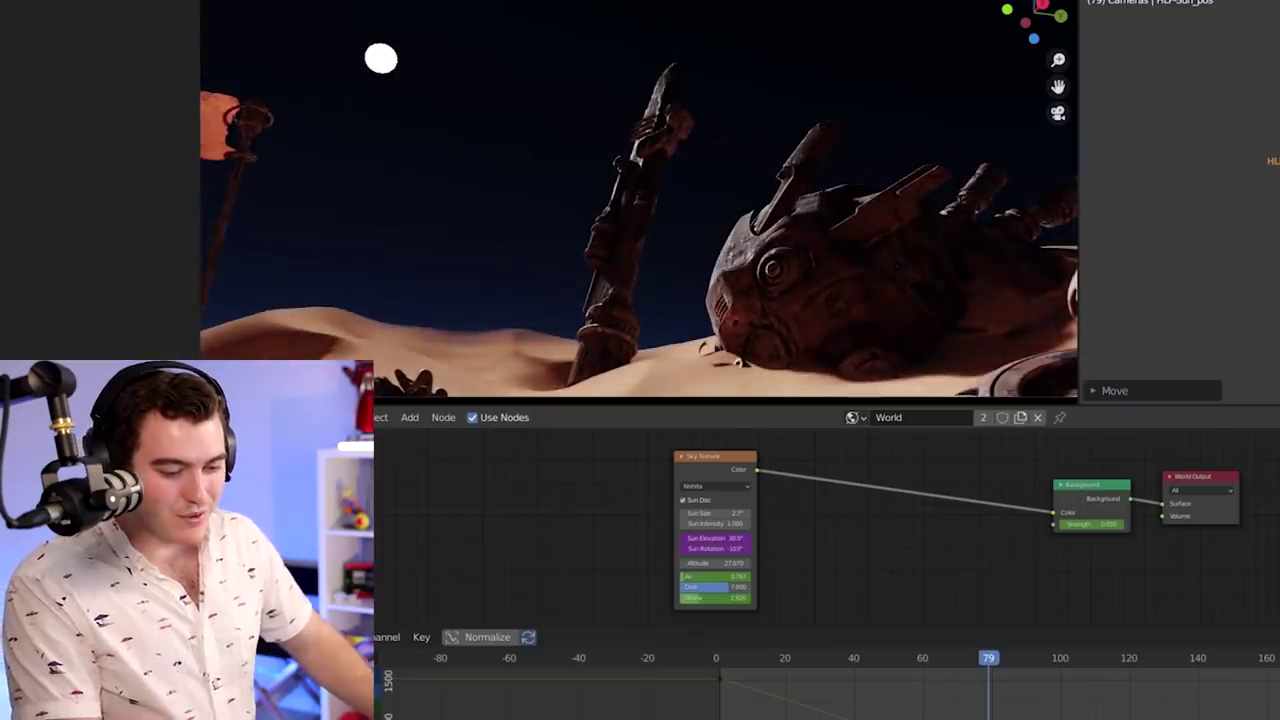
# - Set the Sky Texture's sun intensity to 0.100 and lower its altitude to 0.000
pyautogui.moveTo(720, 525); pyautogui.dragTo(690, 525)
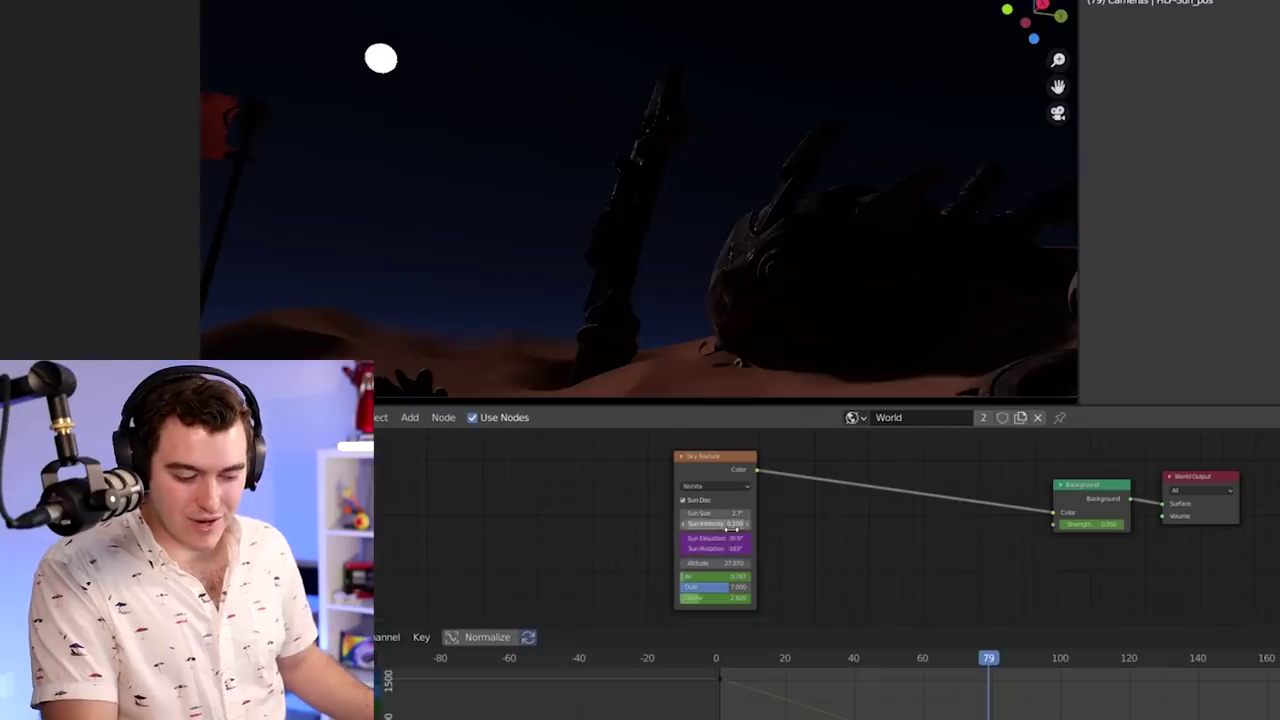
pyautogui.moveTo(717, 525); pyautogui.dragTo(737, 525)
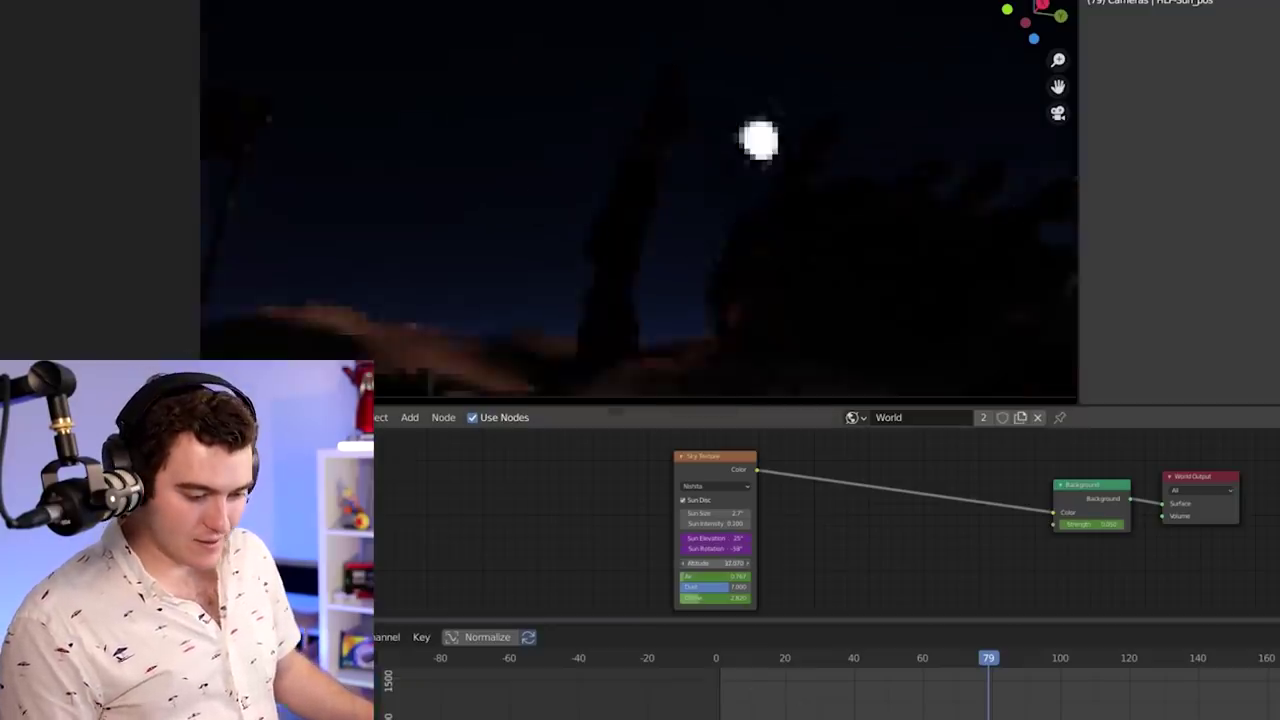
pyautogui.moveTo(715, 563); pyautogui.dragTo(630, 563)
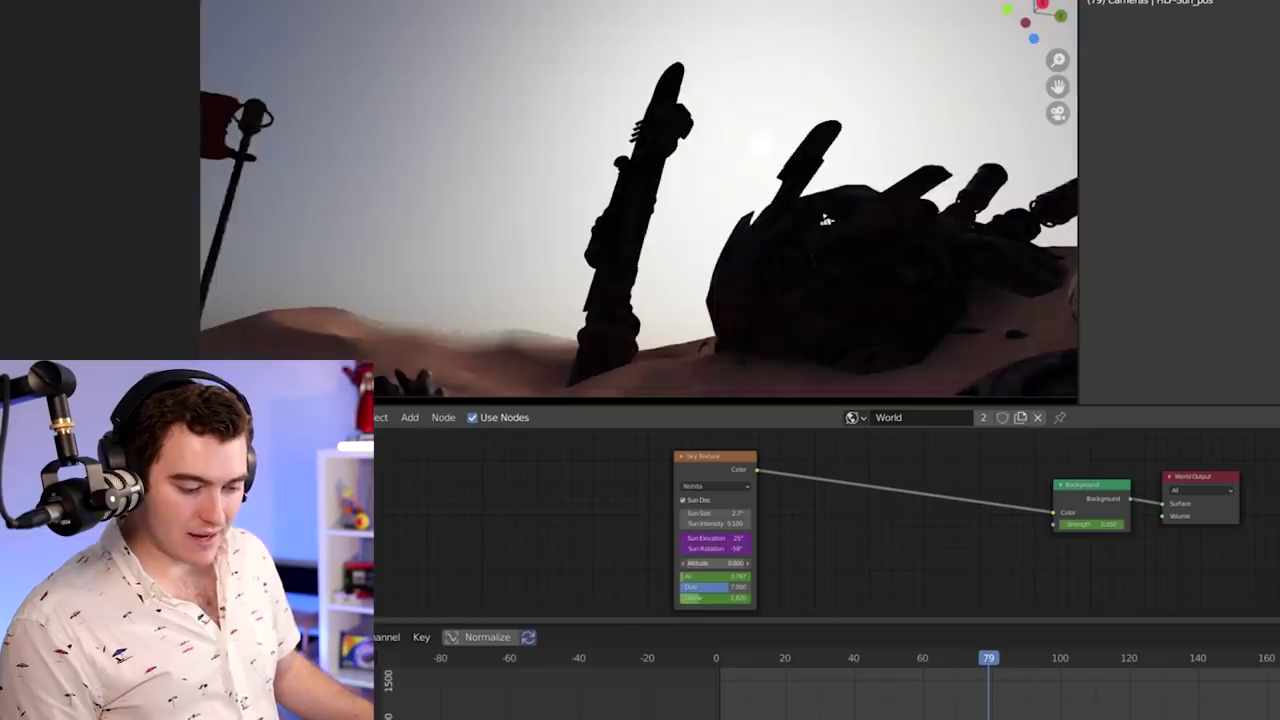
# - Adjust the Sky Texture's atmosphere to air 3.742, dust 1.840, ozone 10.000 and altitude 38.300
pyautogui.moveTo(715, 563); pyautogui.dragTo(809, 580)
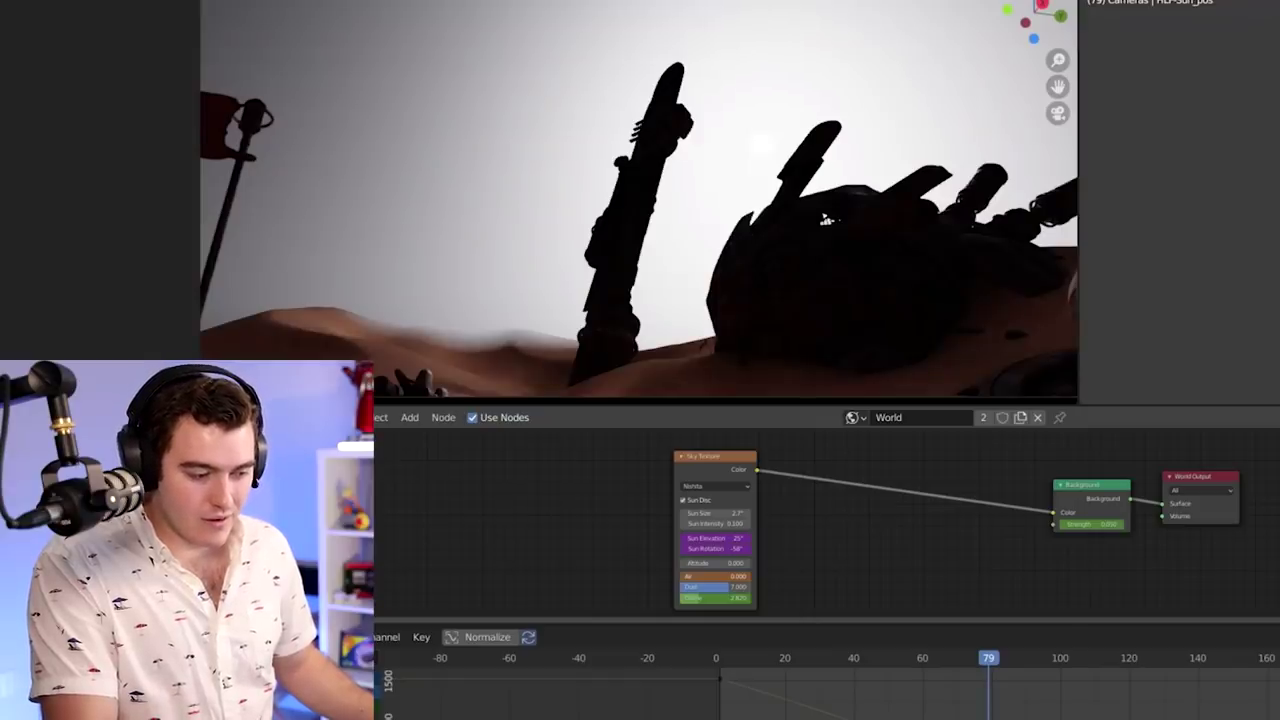
pyautogui.moveTo(698, 577)
pyautogui.mouseDown()
pyautogui.moveTo(715, 577)
pyautogui.moveTo(676, 587)
pyautogui.moveTo(750, 587)
pyautogui.moveTo(678, 588)
pyautogui.mouseUp()
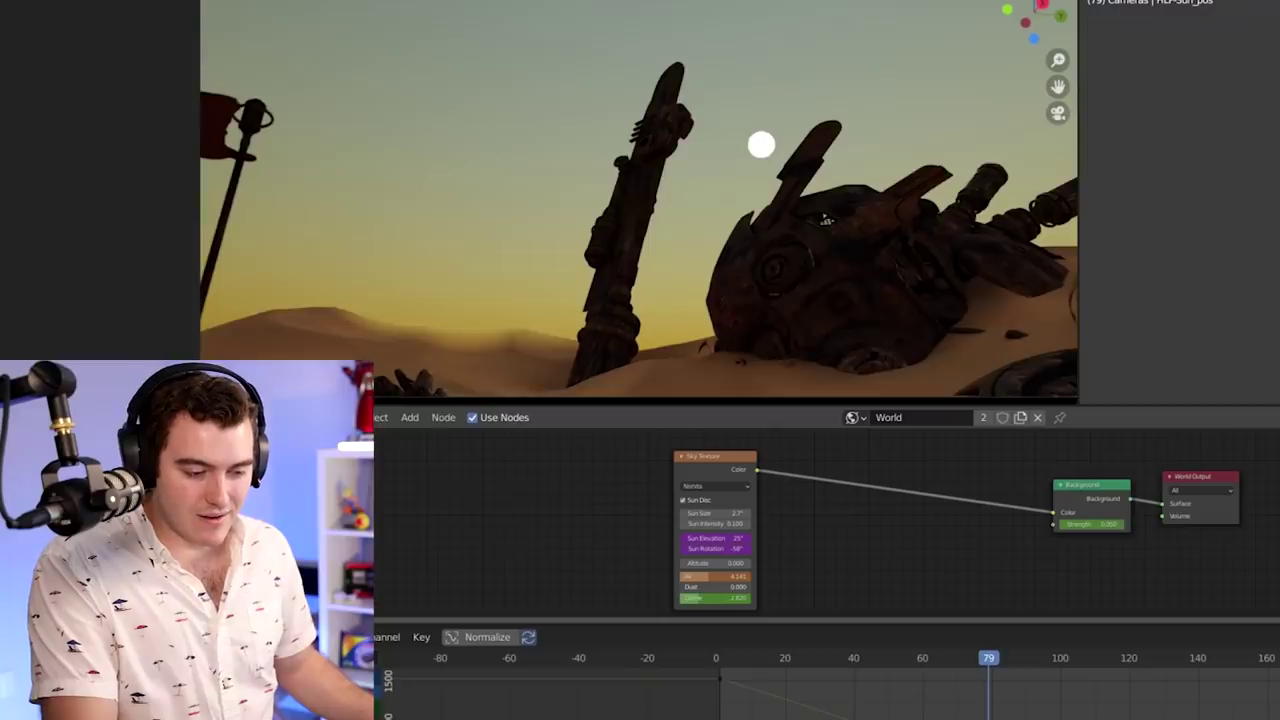
pyautogui.moveTo(690, 587)
pyautogui.mouseDown()
pyautogui.moveTo(736, 587)
pyautogui.moveTo(682, 577)
pyautogui.mouseUp()
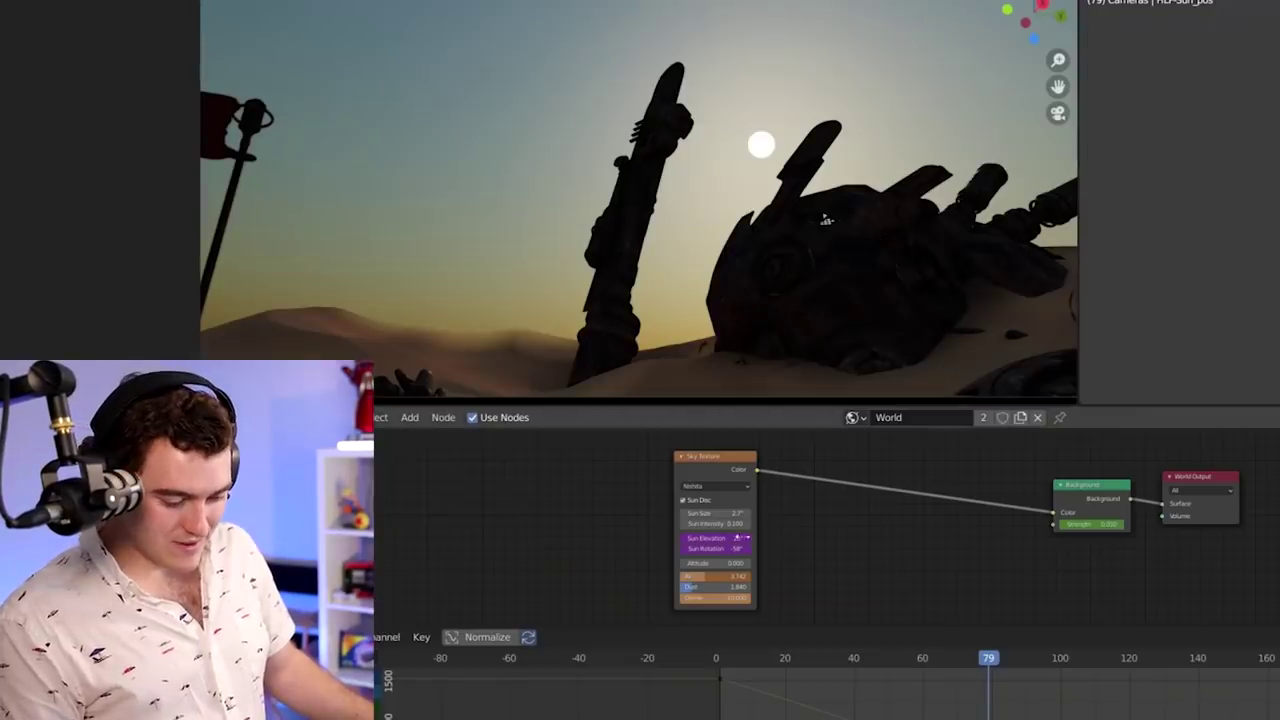
pyautogui.moveTo(716, 564); pyautogui.dragTo(744, 563)
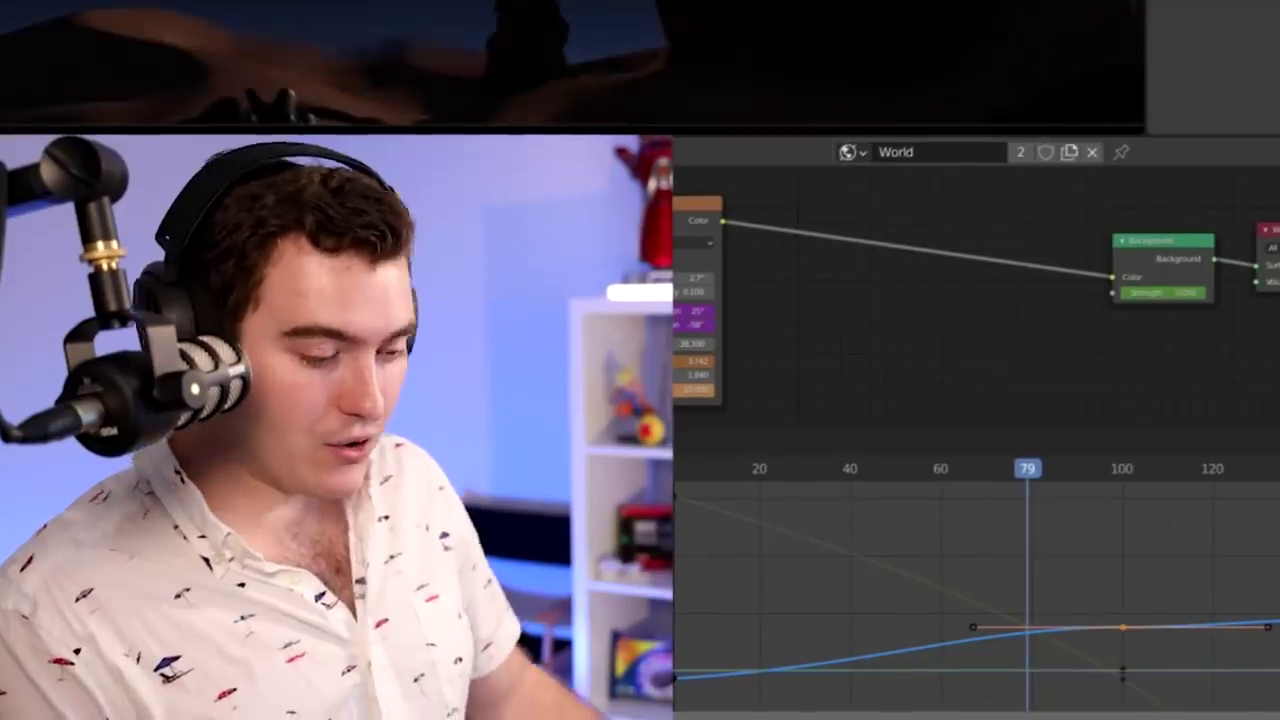
# - Start a new file with the default scene and delete all of its objects
pyautogui.hotkey('ctrl', 'n')
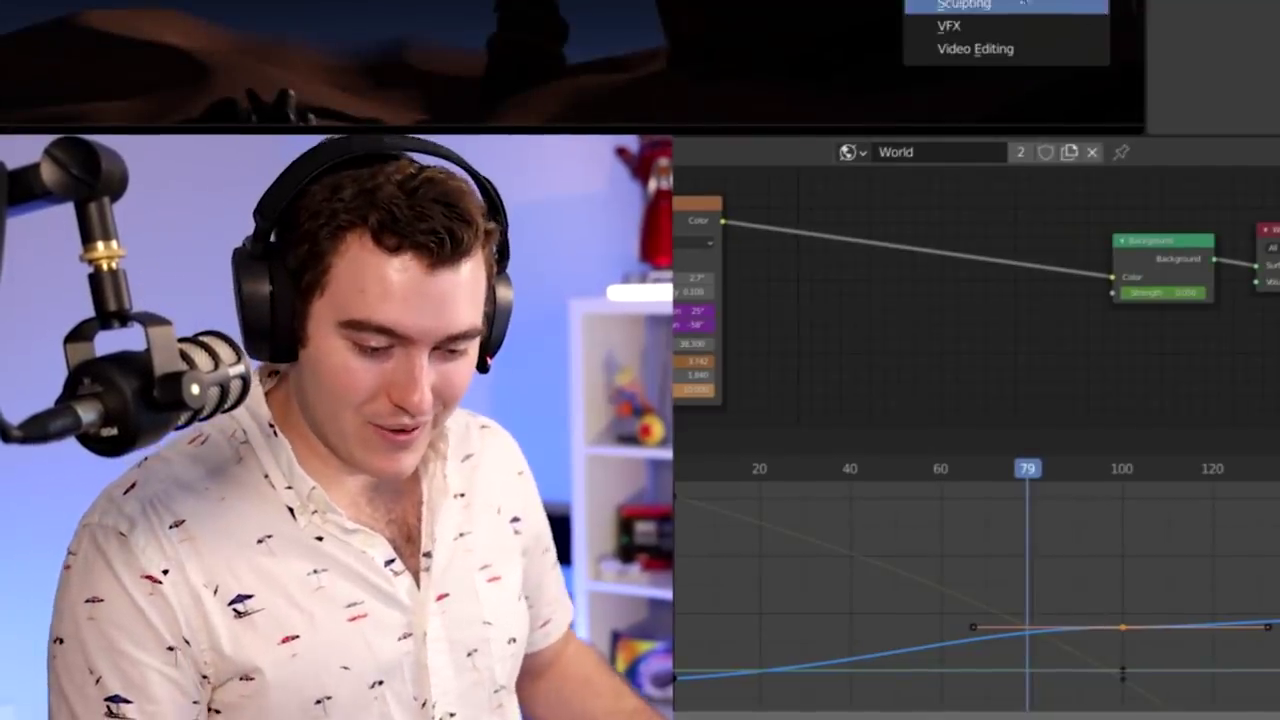
pyautogui.click(1060, 2)
pyautogui.click(1200, 162)
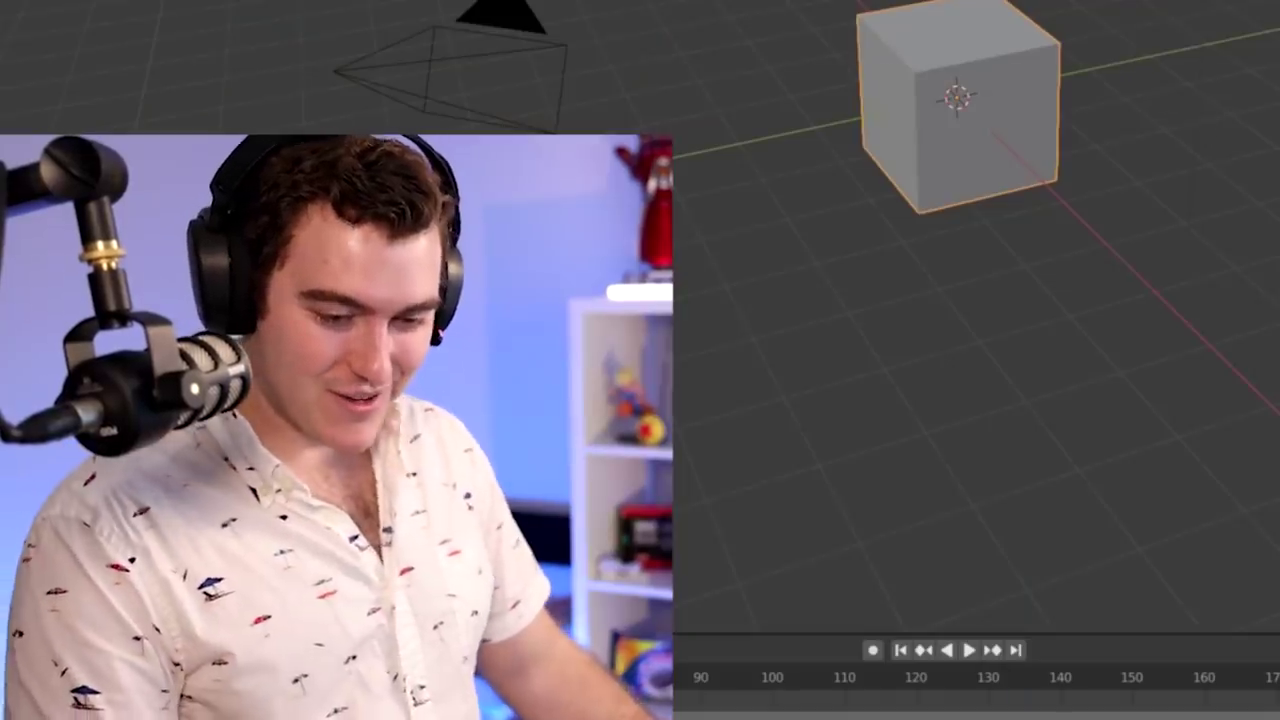
pyautogui.press('a')
pyautogui.press('x')
pyautogui.press('Return')
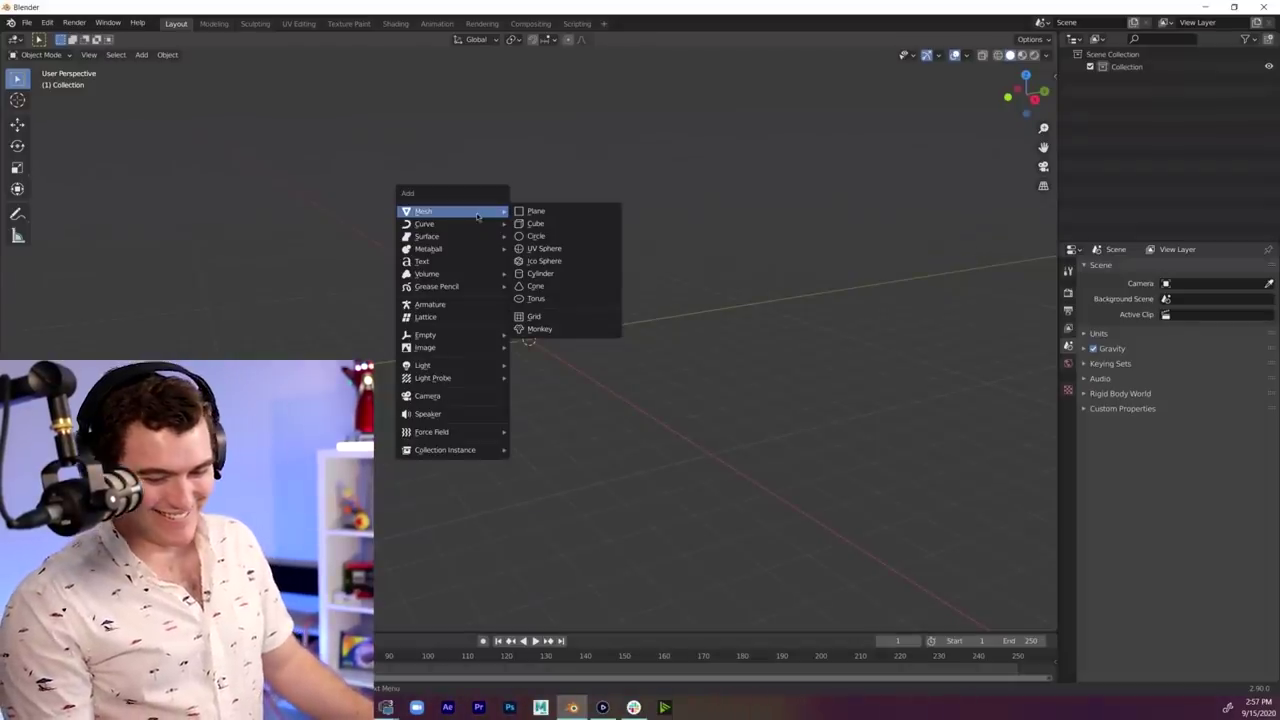
# - Add a monkey mesh and raise it about 4.2 m along the Z axis
pyautogui.click(540, 329)
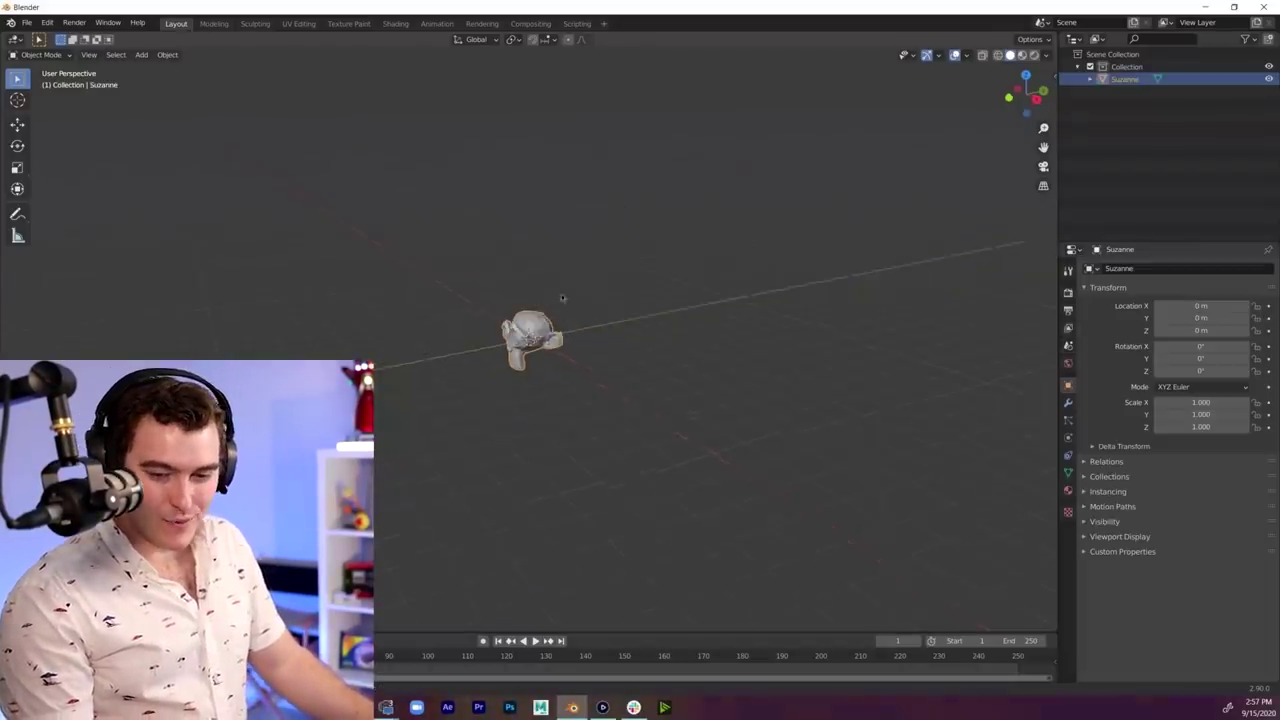
pyautogui.moveTo(630, 282); pyautogui.dragTo(579, 288, button='middle')
pyautogui.press('g')
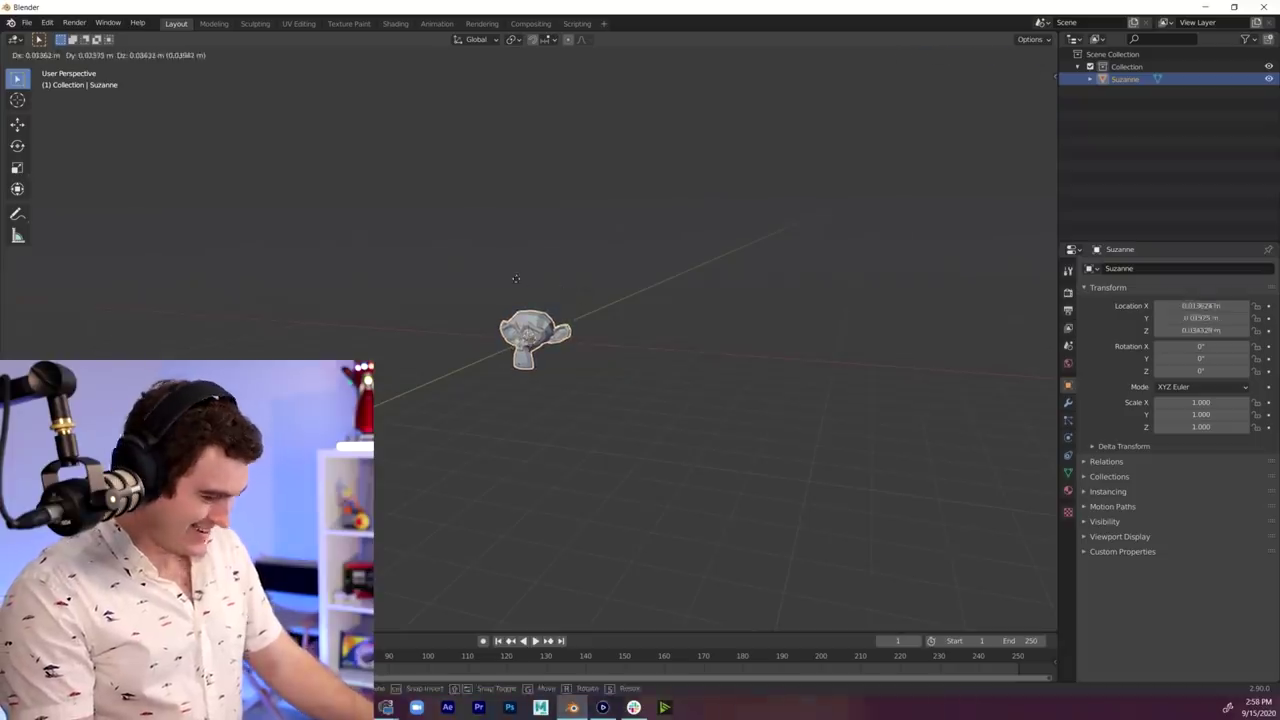
pyautogui.press('z')
pyautogui.click(539, 160)
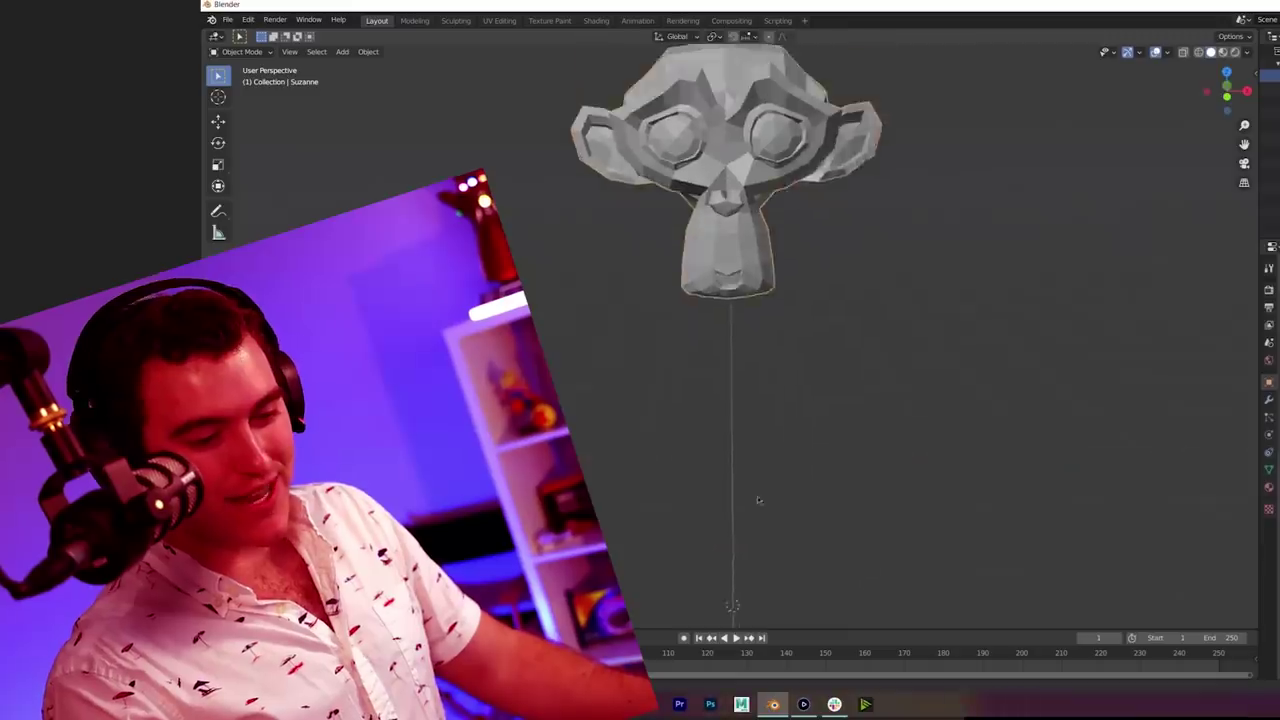
pyautogui.moveTo(758, 500); pyautogui.dragTo(766, 383, button='middle')
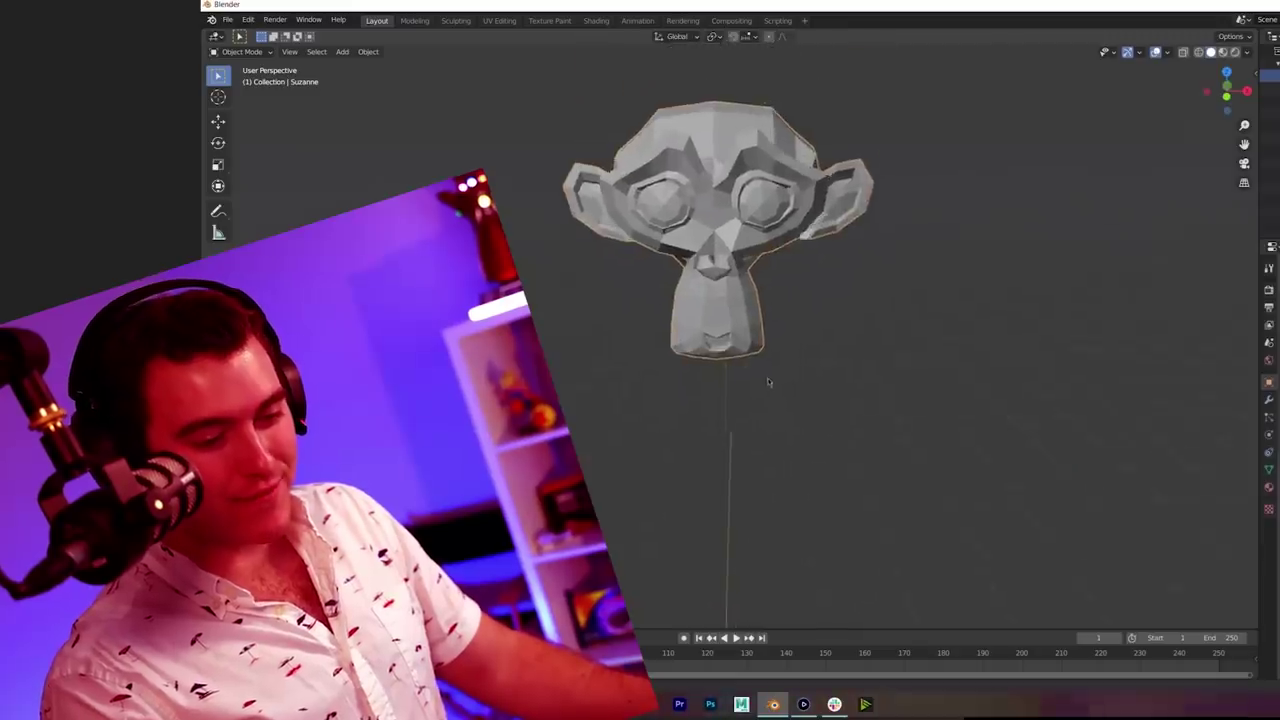
# - Add a cone below the monkey head, scale it to about 1.62 wide and 4.46 tall, and lower it to about -2.69 m in Z
pyautogui.hotkey('shift', 'a')
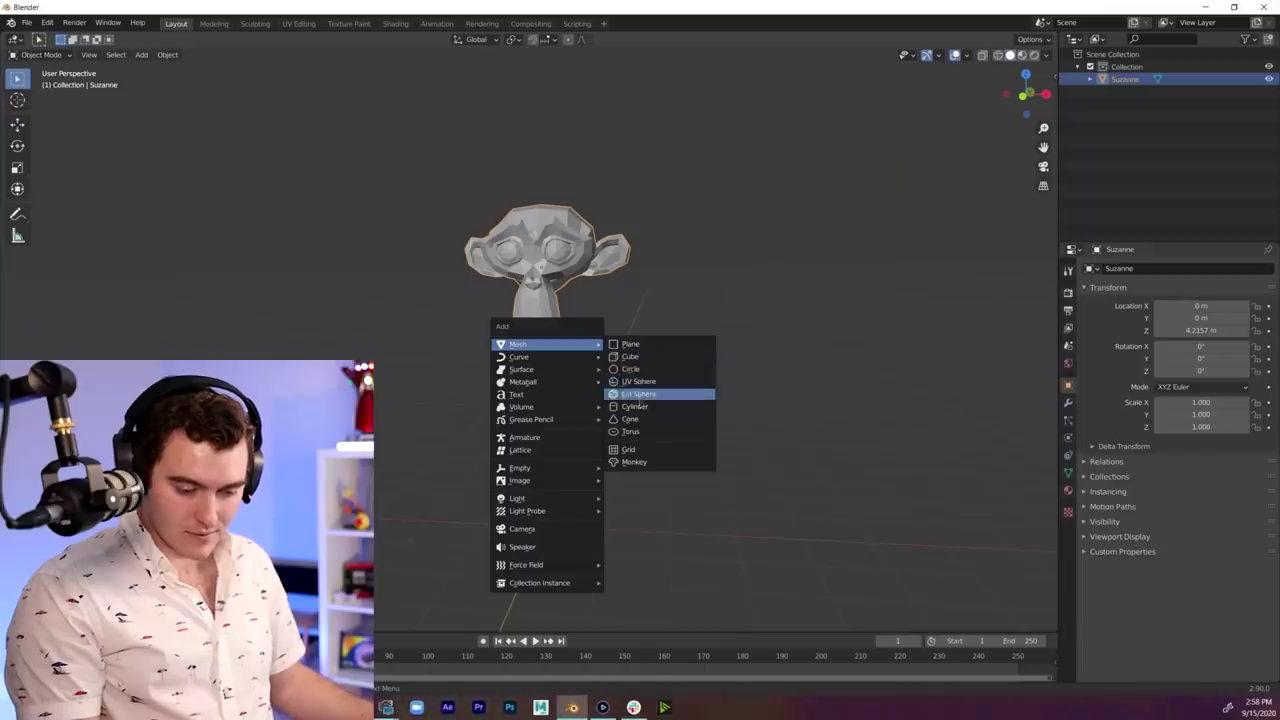
pyautogui.click(645, 421)
pyautogui.press('s')
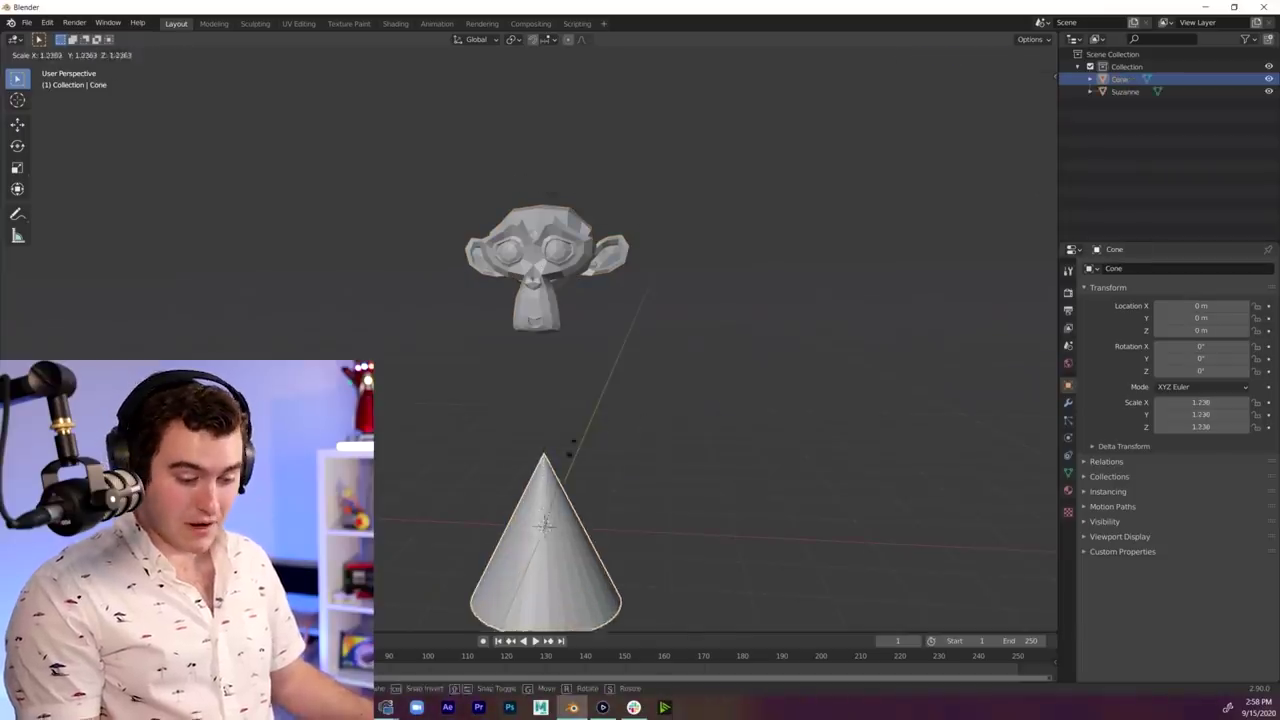
pyautogui.click(599, 430)
pyautogui.moveTo(599, 430); pyautogui.dragTo(537, 413, button='middle')
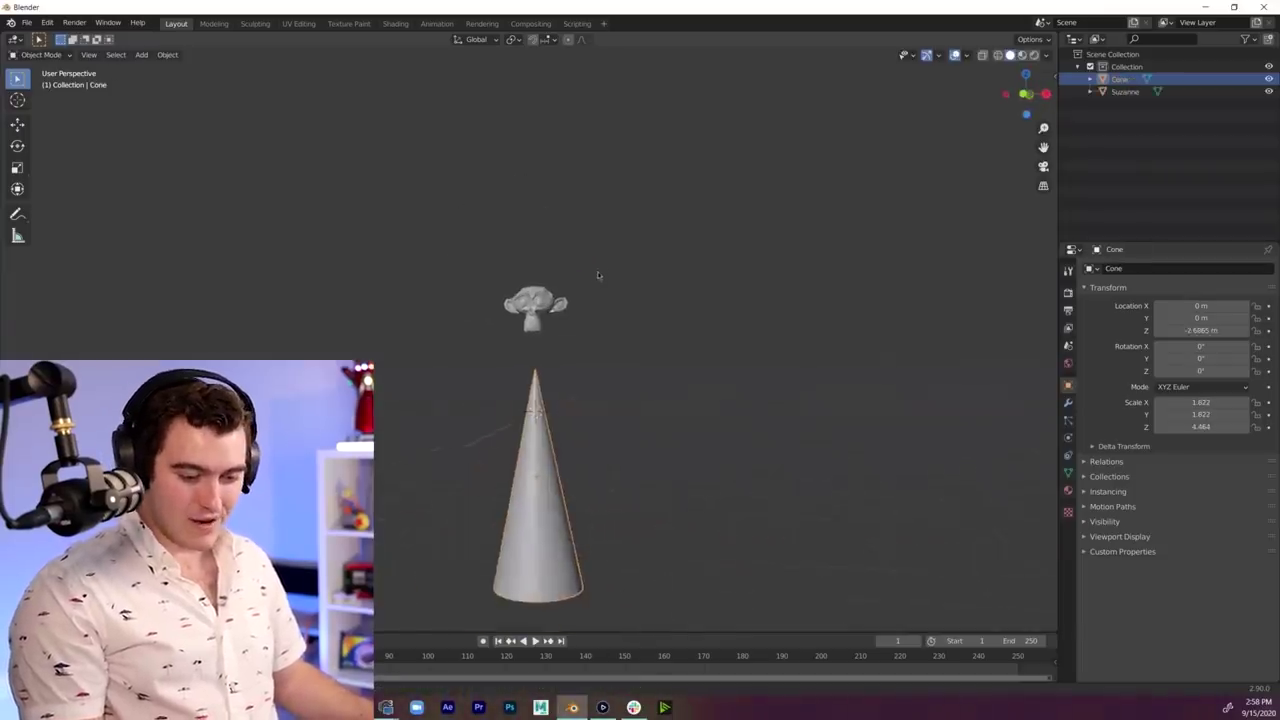
pyautogui.moveTo(597, 277); pyautogui.dragTo(586, 281, button='middle')
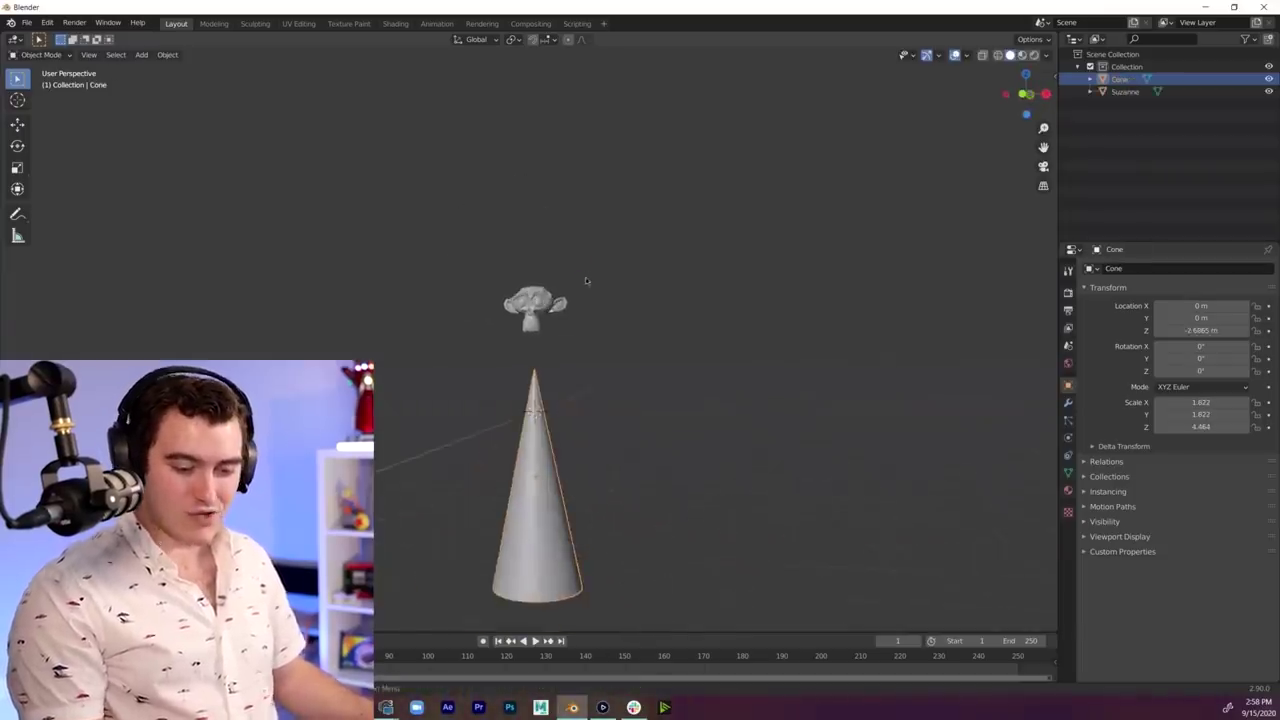
# - Add a cube beside the monkey head at about X 5.92 m and Z 10.32 m, and scale it to 2.150
pyautogui.press('g')
pyautogui.press('z')
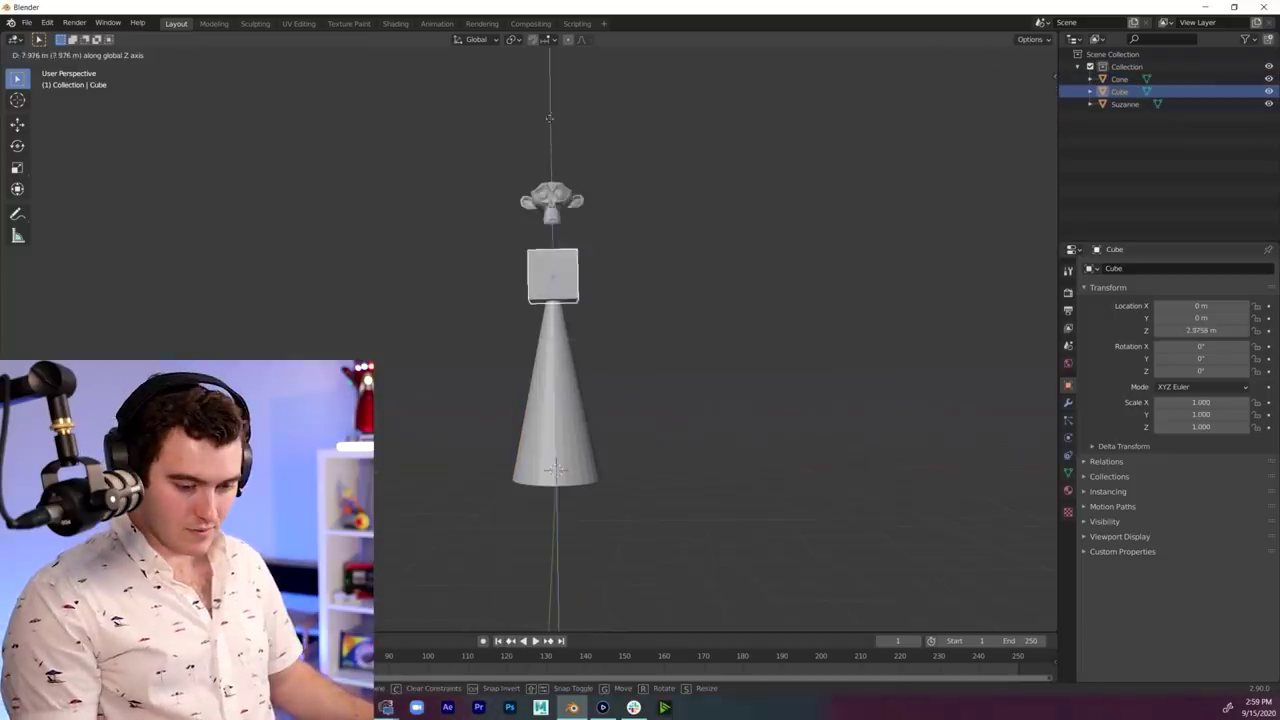
pyautogui.click(694, 184)
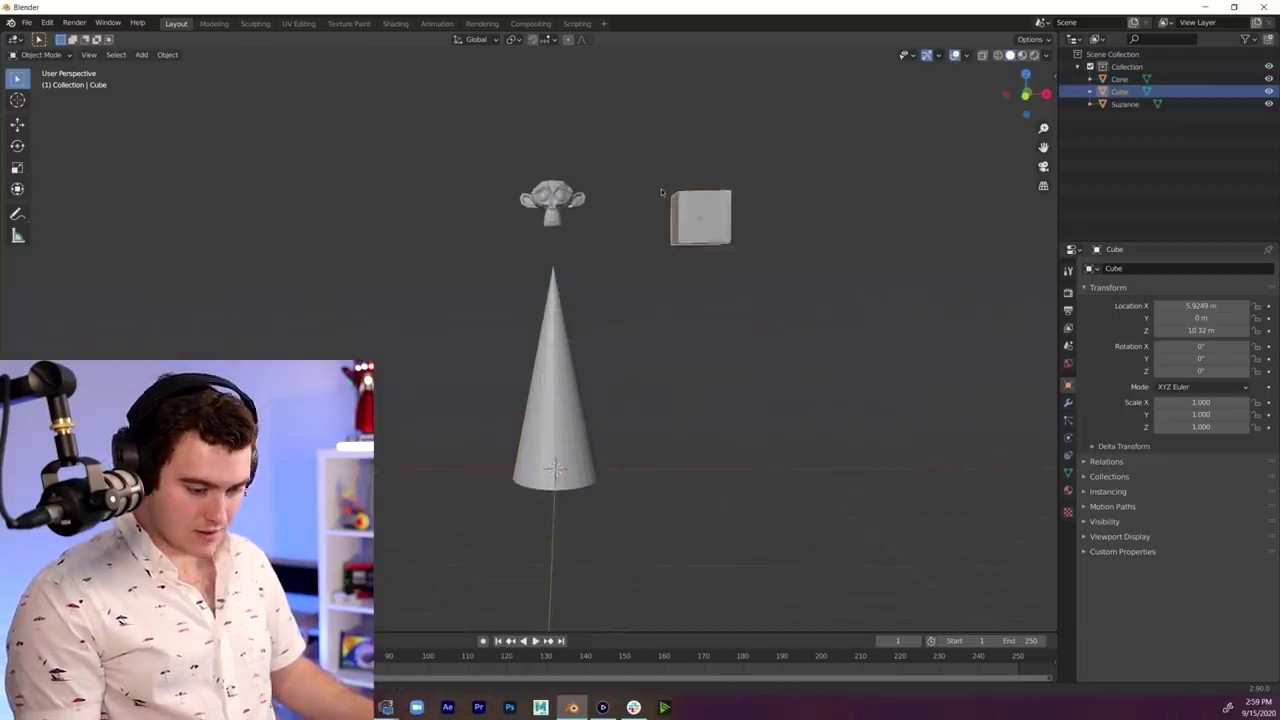
pyautogui.press('s')
pyautogui.click(722, 192)
# - Duplicate the cube along X to about -5.79 m on the monkey's other side, and lower both cubes to about 9.28 m in Z
pyautogui.hotkey('shift', 'd')
pyautogui.press('x')
pyautogui.click(419, 193)
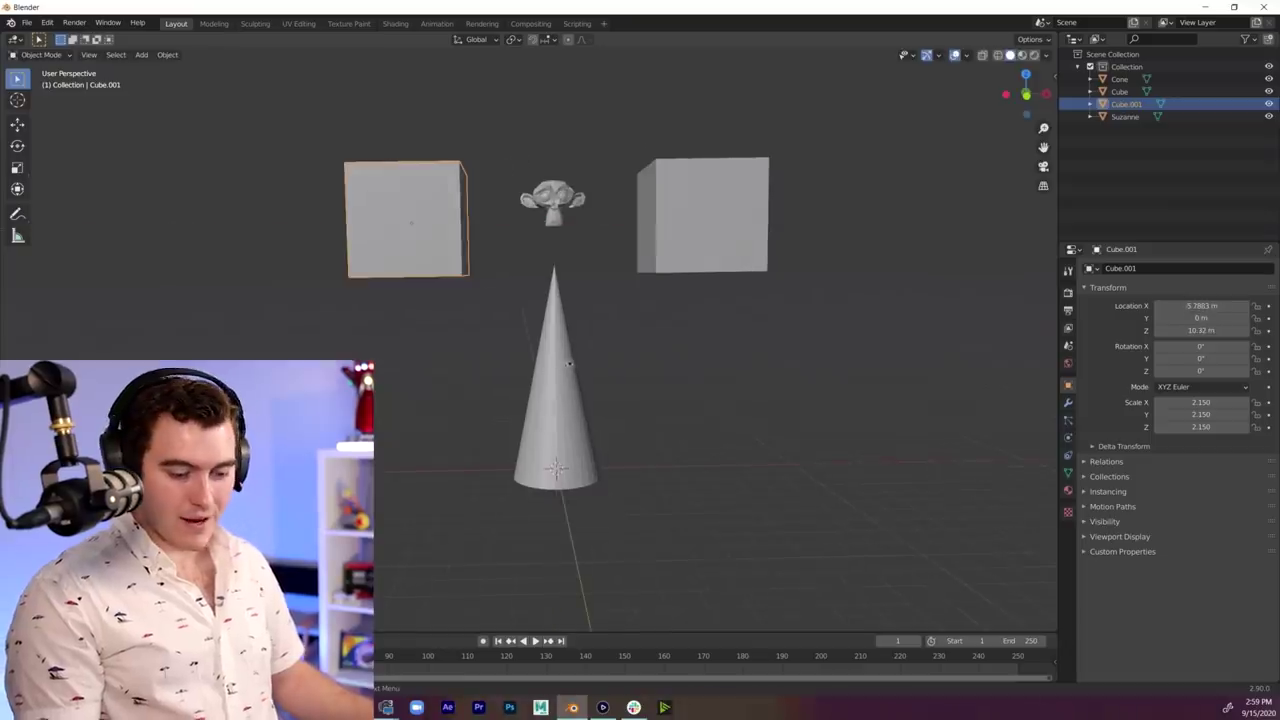
pyautogui.click(540, 214)
pyautogui.click(503, 234)
pyautogui.moveTo(535, 247); pyautogui.dragTo(514, 236, button='middle')
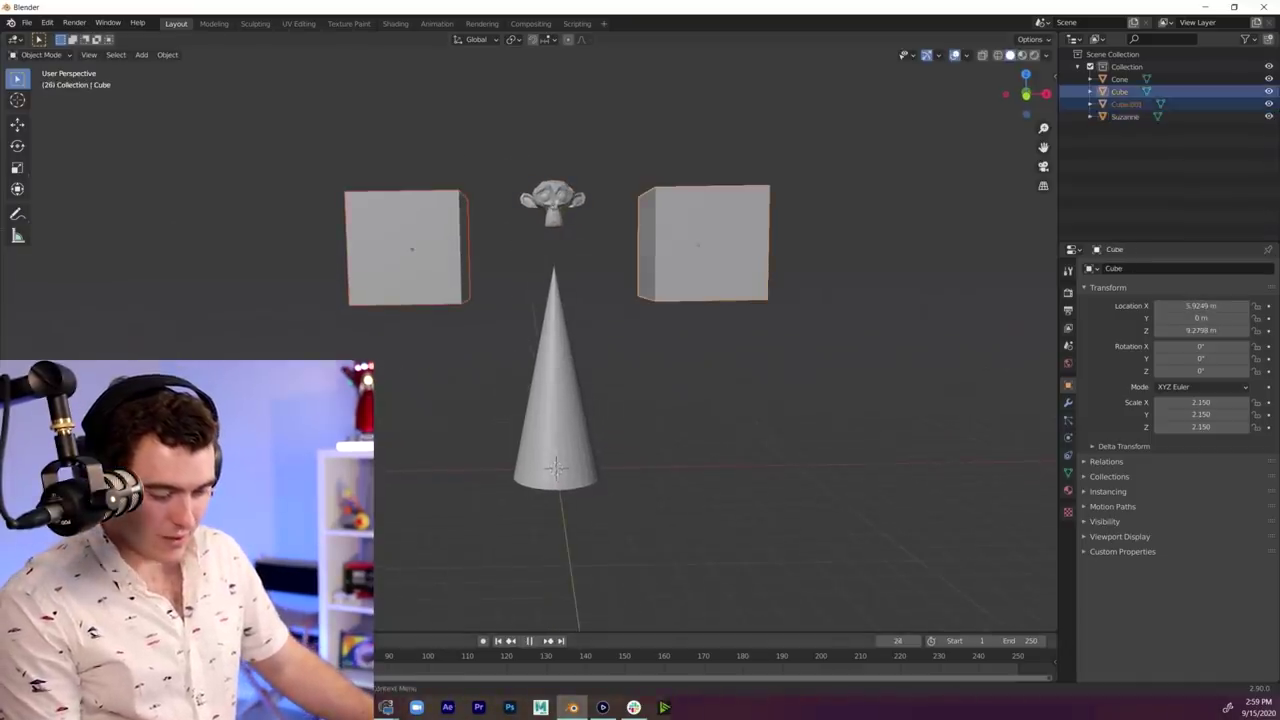
# - Turn on auto keying and insert location keyframes for both cubes at frame 34
pyautogui.click(484, 642)
pyautogui.press('space')
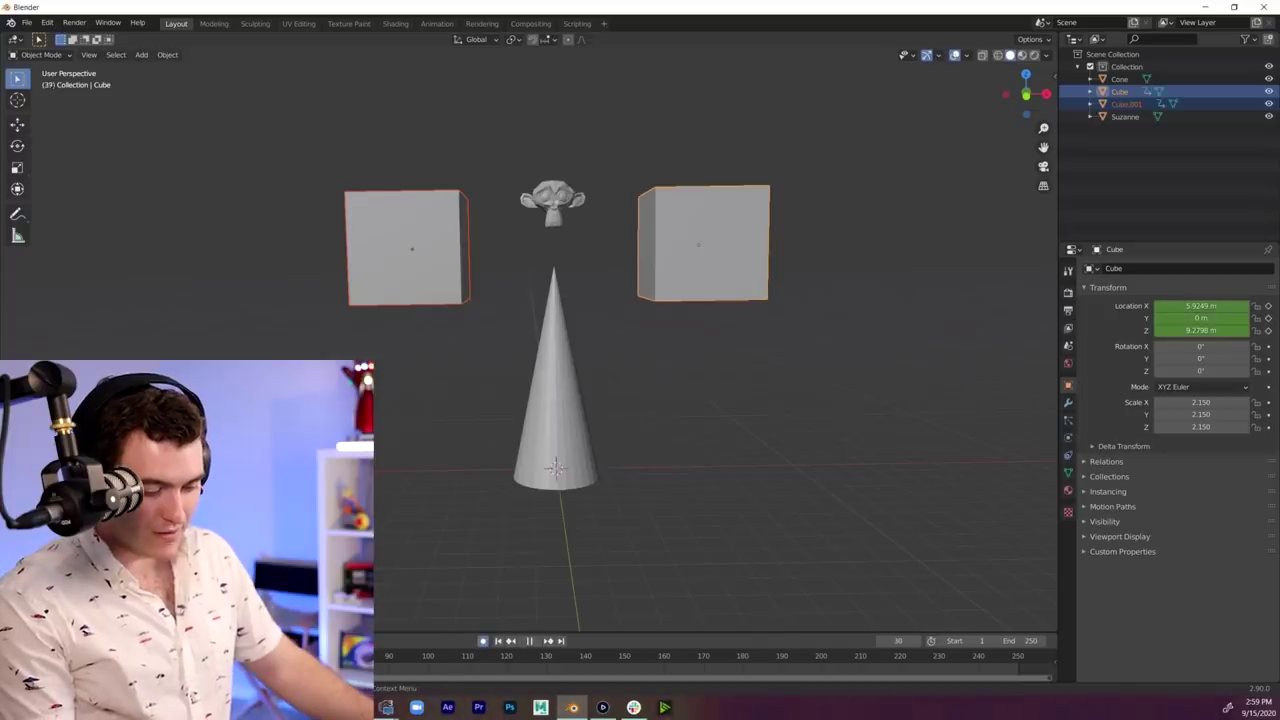
pyautogui.press('space')
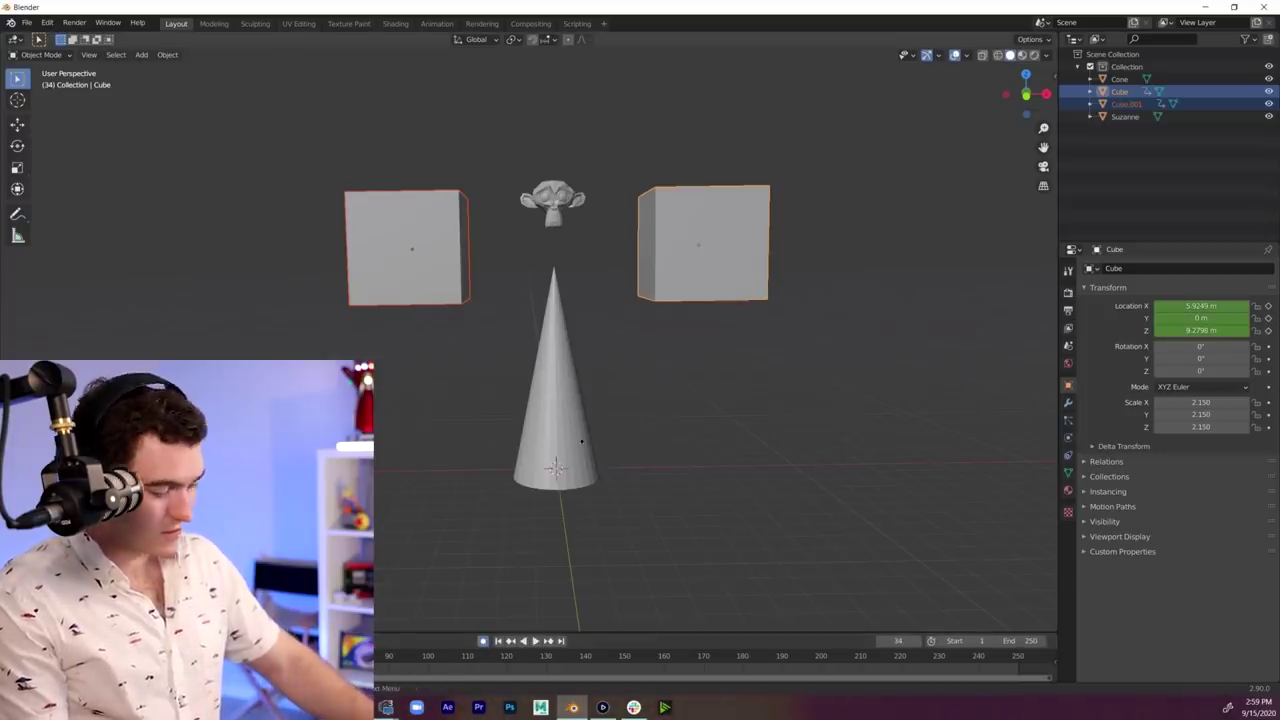
pyautogui.press('i')
pyautogui.click(624, 414)
# - At frame 38, move Cube.001 inward along X until it partly overlaps the side of the monkey head
pyautogui.press('Right')
pyautogui.press('Right')
pyautogui.press('Right')
pyautogui.press('Right')
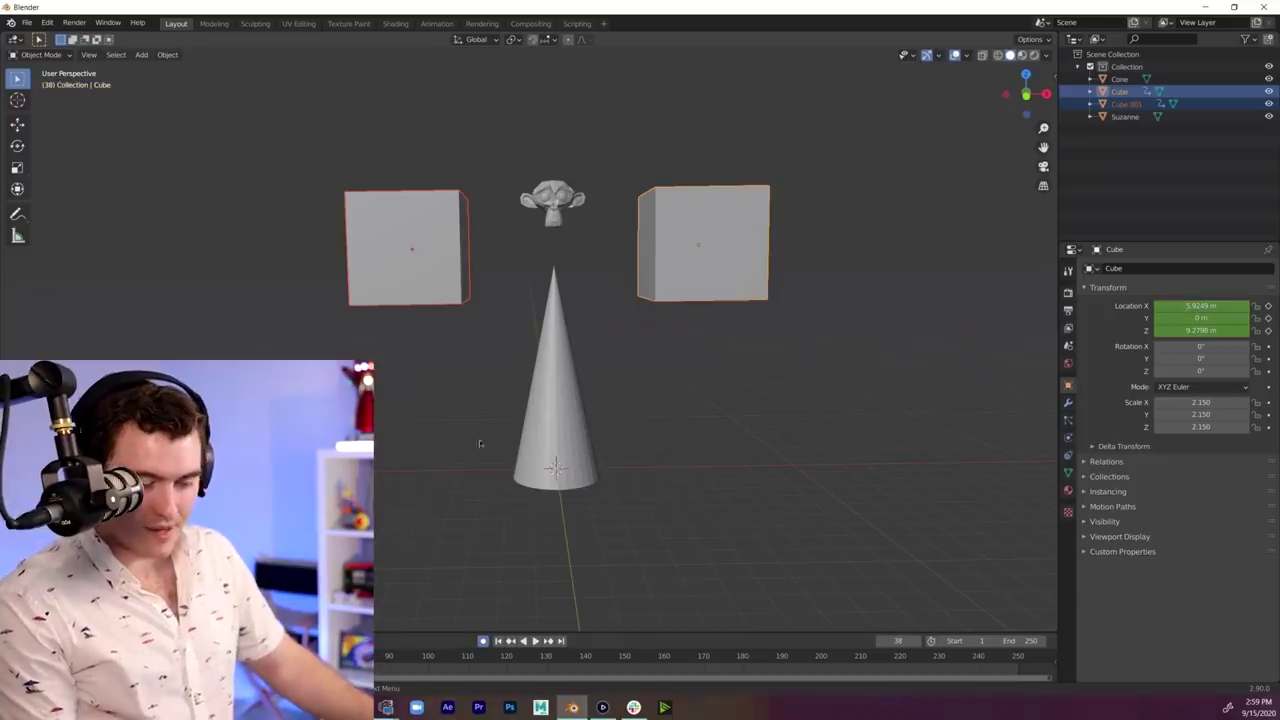
pyautogui.click(535, 261)
pyautogui.click(428, 264)
pyautogui.press('g')
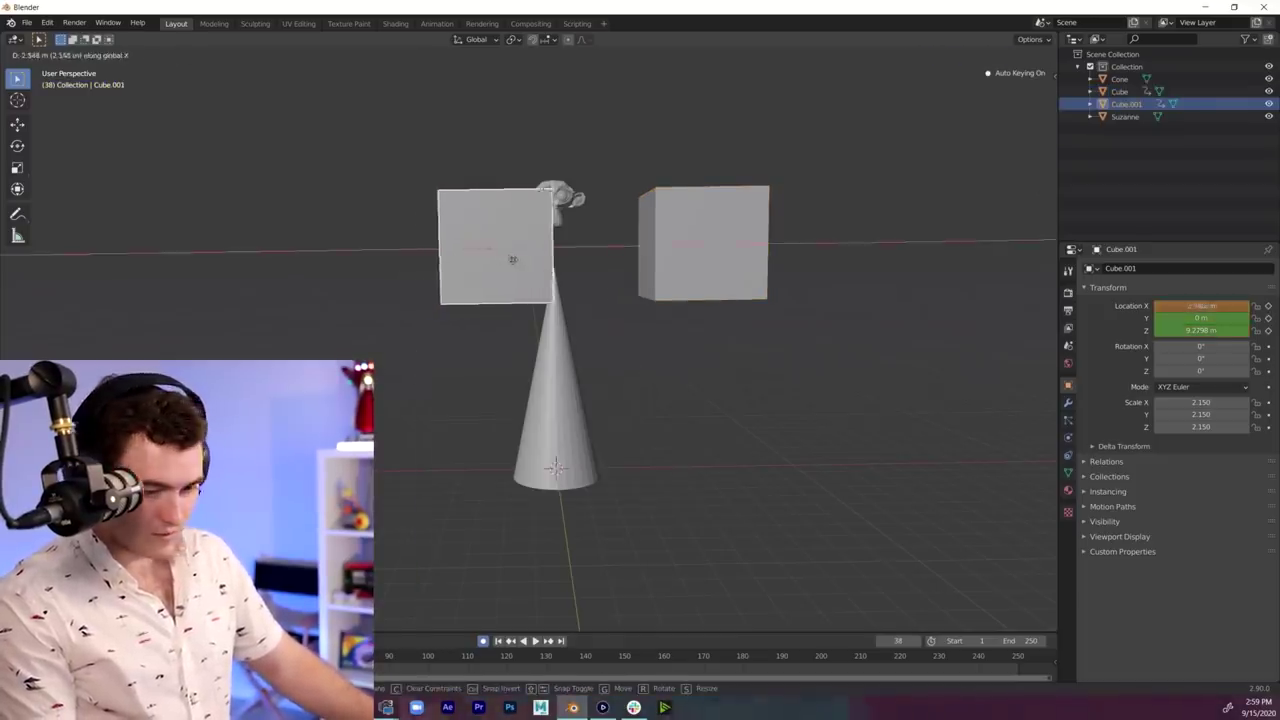
pyautogui.click(511, 262)
# - Move the opposite cube inward along X to about 2.47 m so both cubes squeeze the monkey head
pyautogui.click(711, 269)
pyautogui.press('g')
pyautogui.press('x')
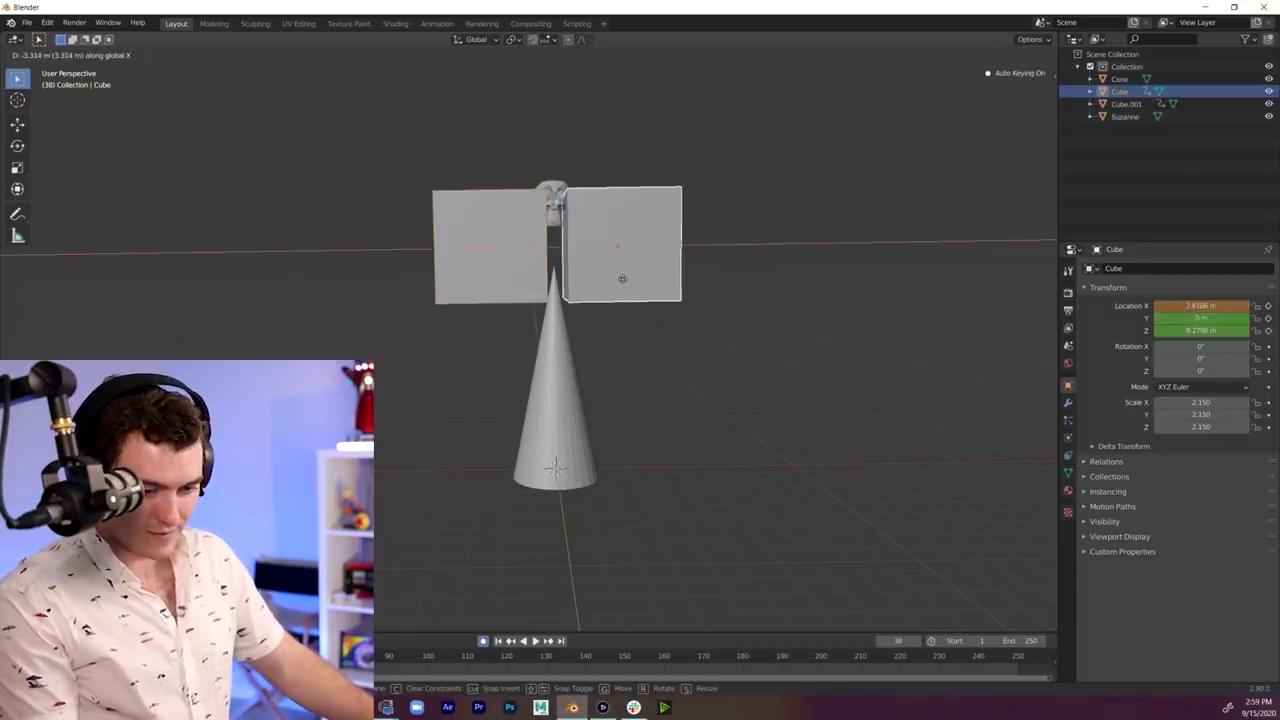
pyautogui.click(620, 281)
# - Play back the keyframed animation to check how the two cubes close in on the monkey head
pyautogui.moveTo(665, 287)
pyautogui.mouseDown(button='middle')
pyautogui.moveTo(662, 323)
pyautogui.moveTo(658, 298)
pyautogui.mouseUp(button='middle')
pyautogui.press('space')
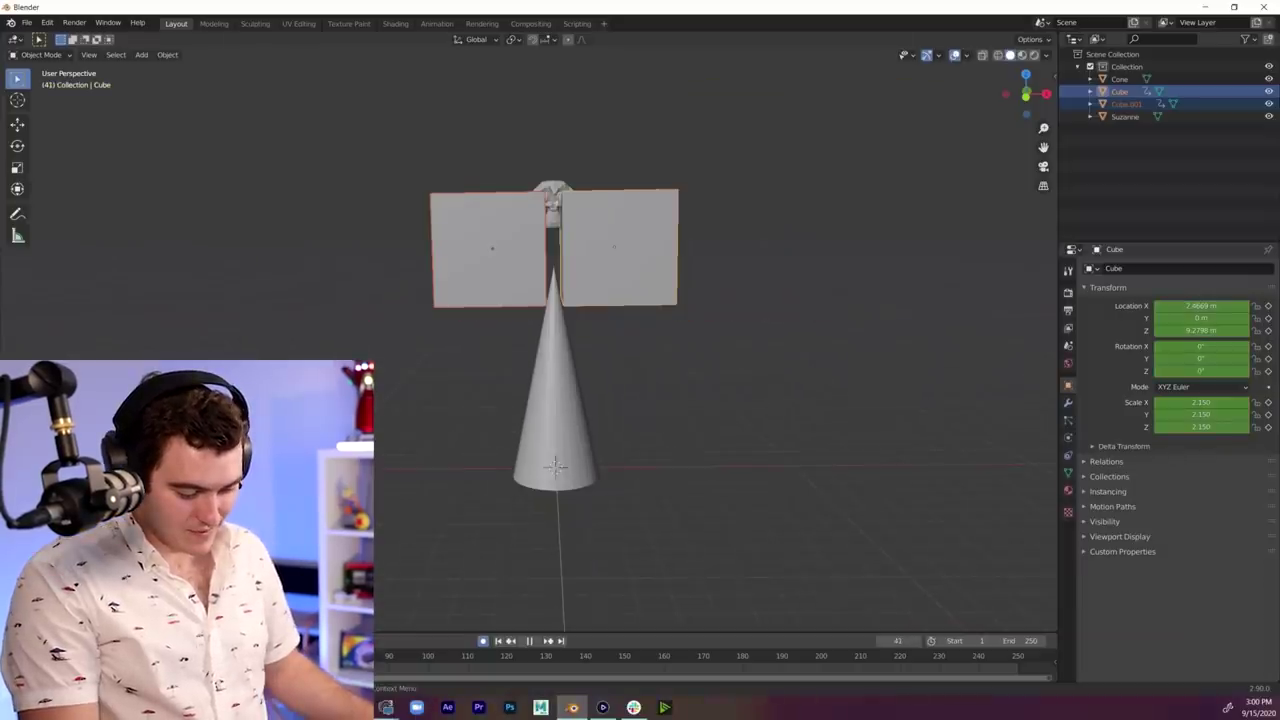
pyautogui.press('space')
pyautogui.click(15, 641)
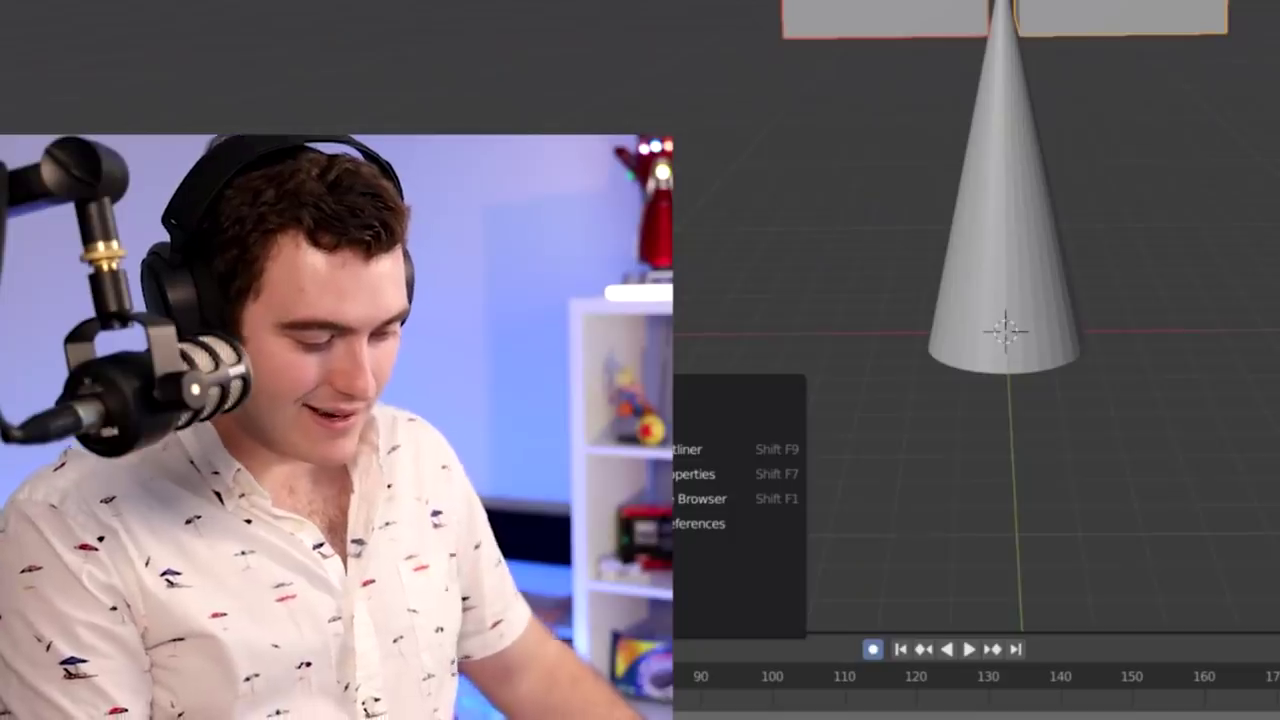
pyautogui.click(185, 559)
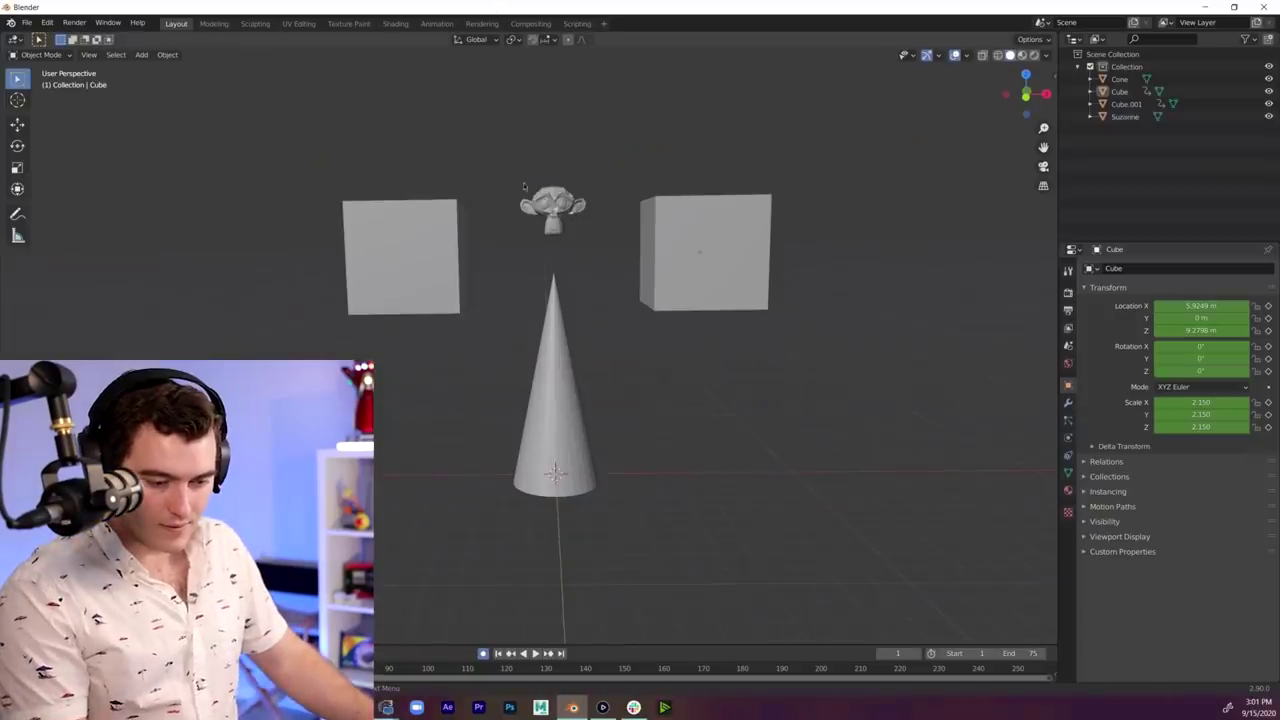
# - Create a new collection in the scene and move Suzanne into it
pyautogui.rightClick(1130, 146)
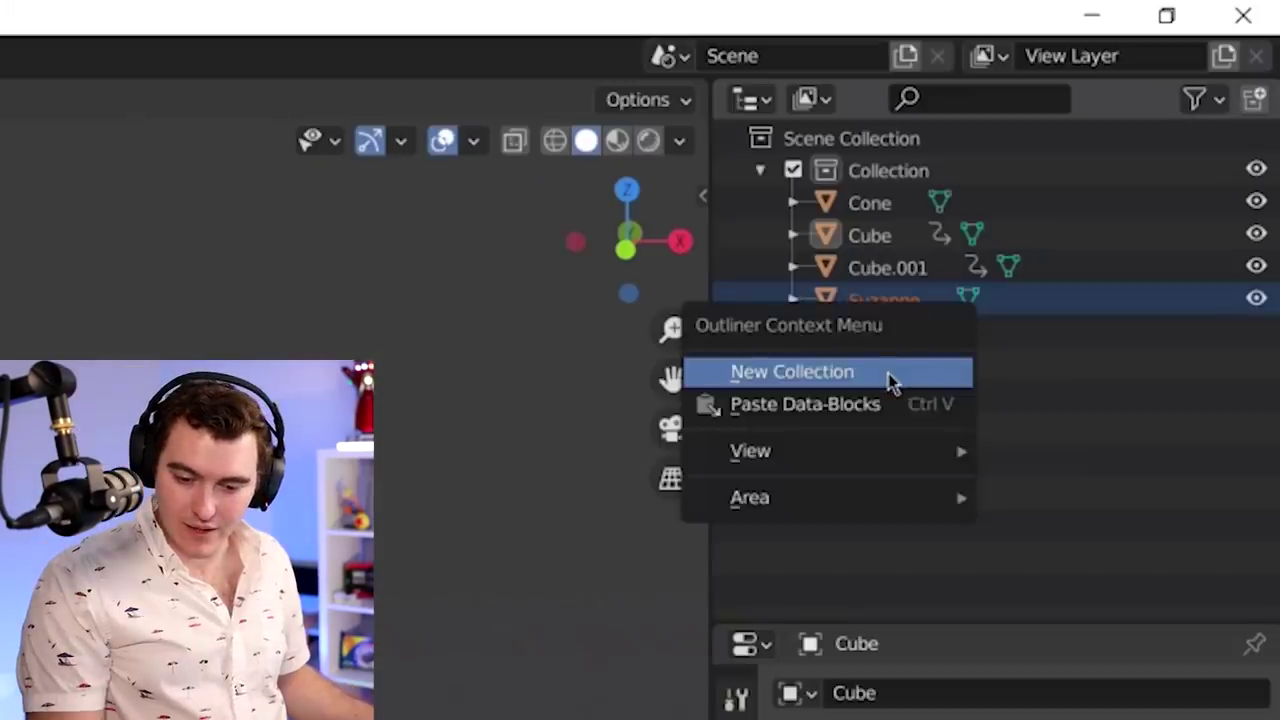
pyautogui.click(890, 372)
pyautogui.moveTo(905, 305); pyautogui.dragTo(880, 357)
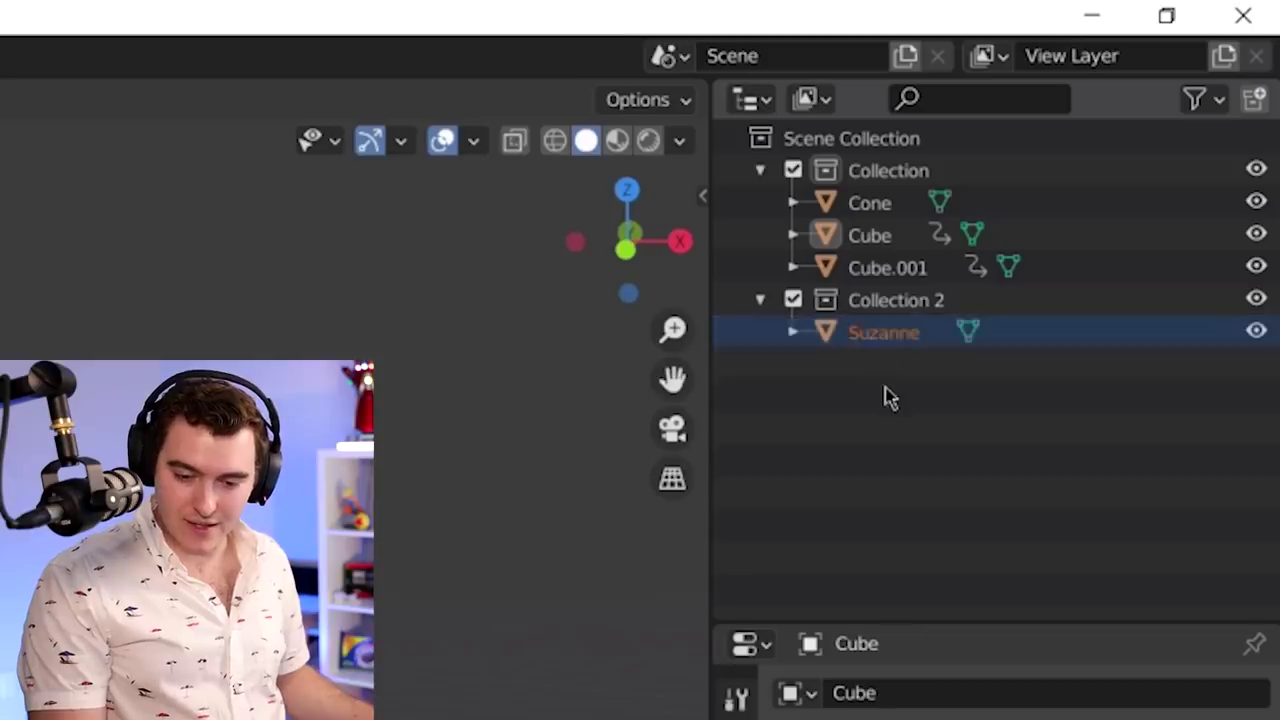
# - Rename the collection holding the cone and cubes Colliders, and the one holding Suzanne Victims
pyautogui.doubleClick(880, 172)
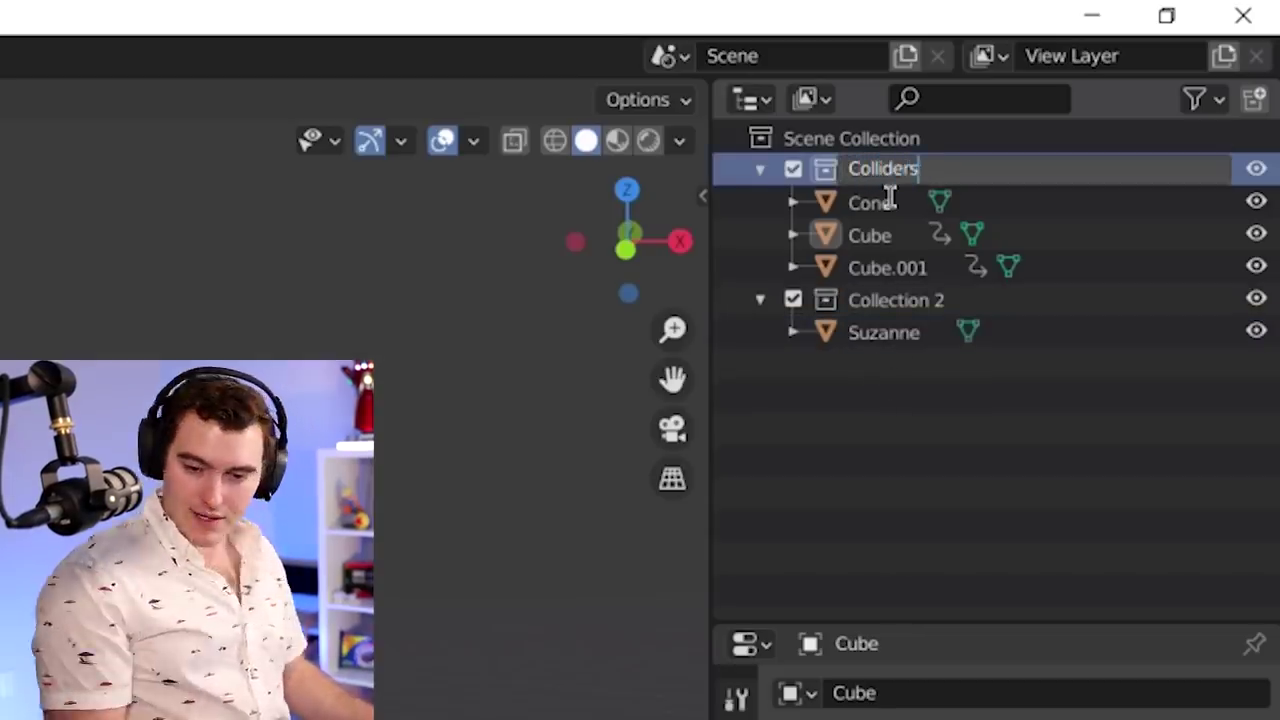
pyautogui.doubleClick(922, 301)
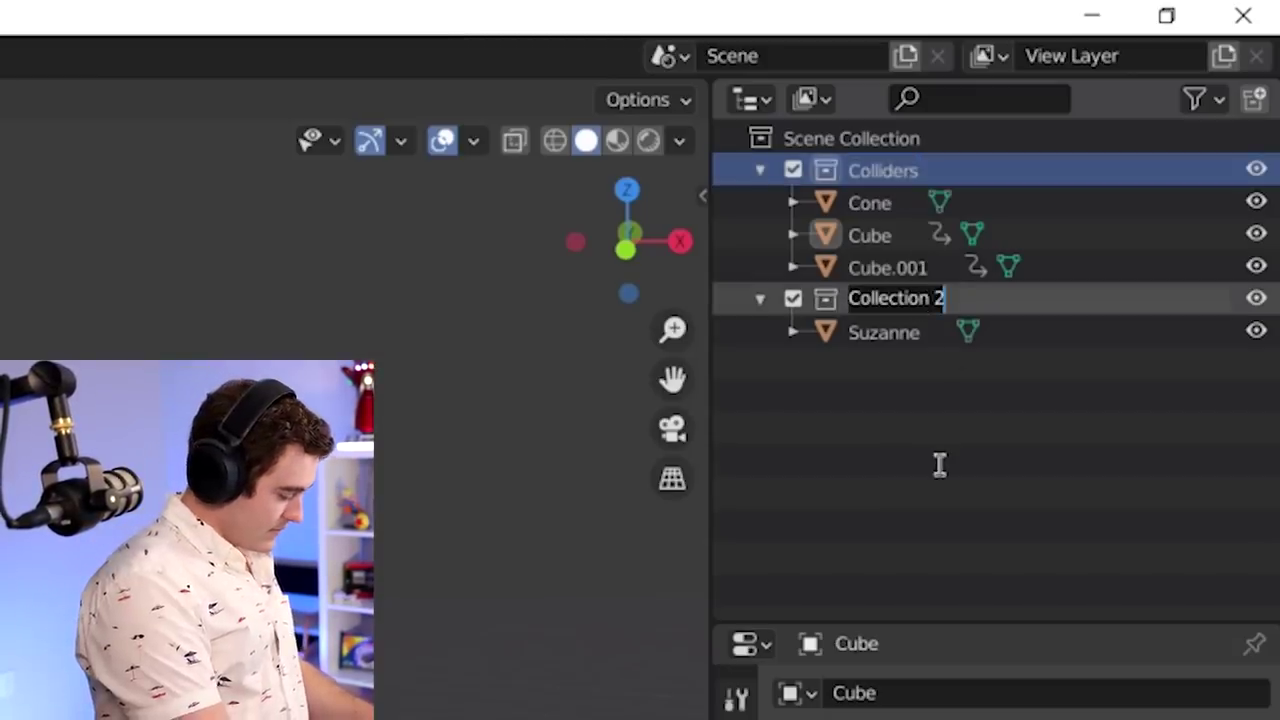
pyautogui.write('Victims')
pyautogui.press('Return')
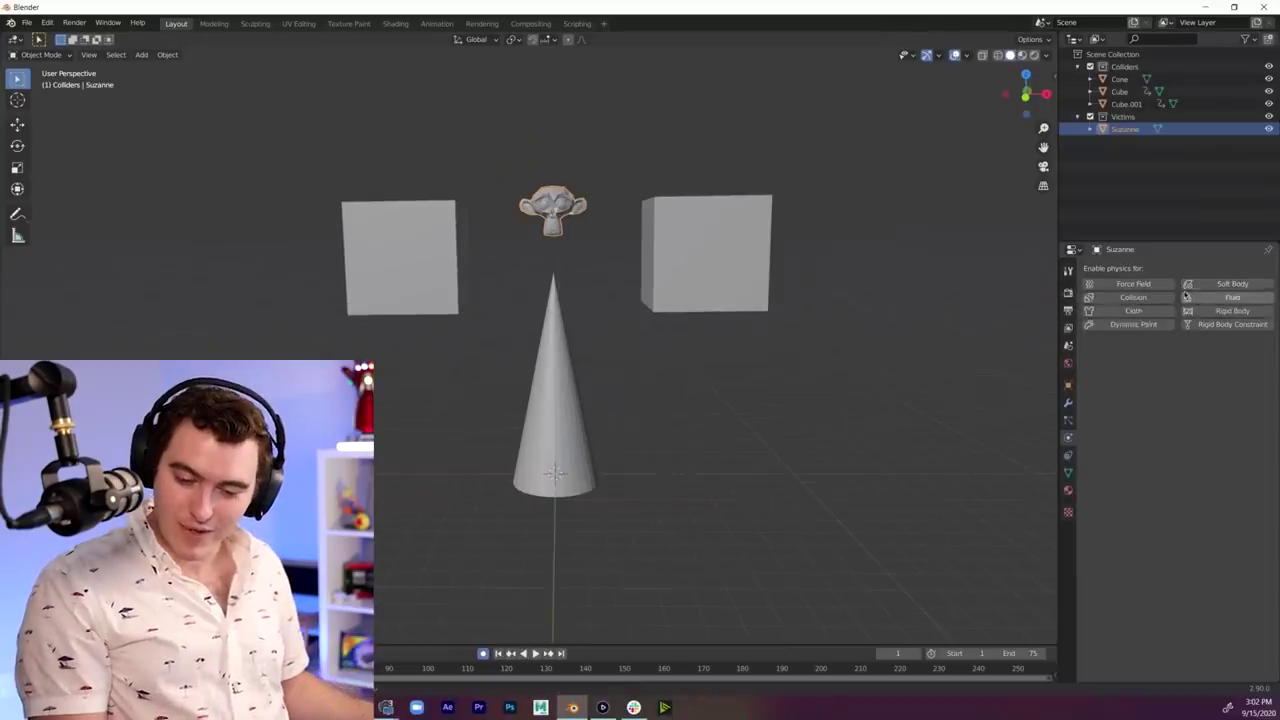
# - Enable soft body physics on Suzanne with Colliders as the collision collection, friction 7.300 and a mass of 15 kg
pyautogui.click(1222, 285)
pyautogui.click(167, 55)
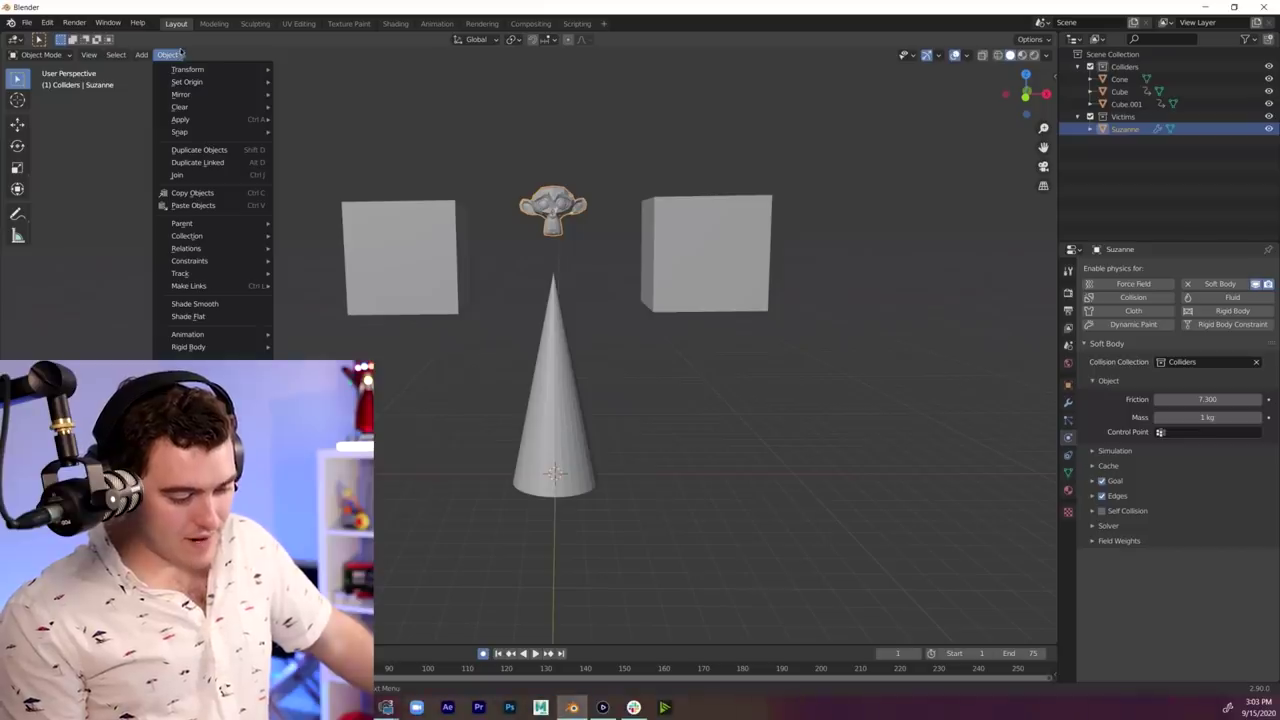
pyautogui.click(226, 305)
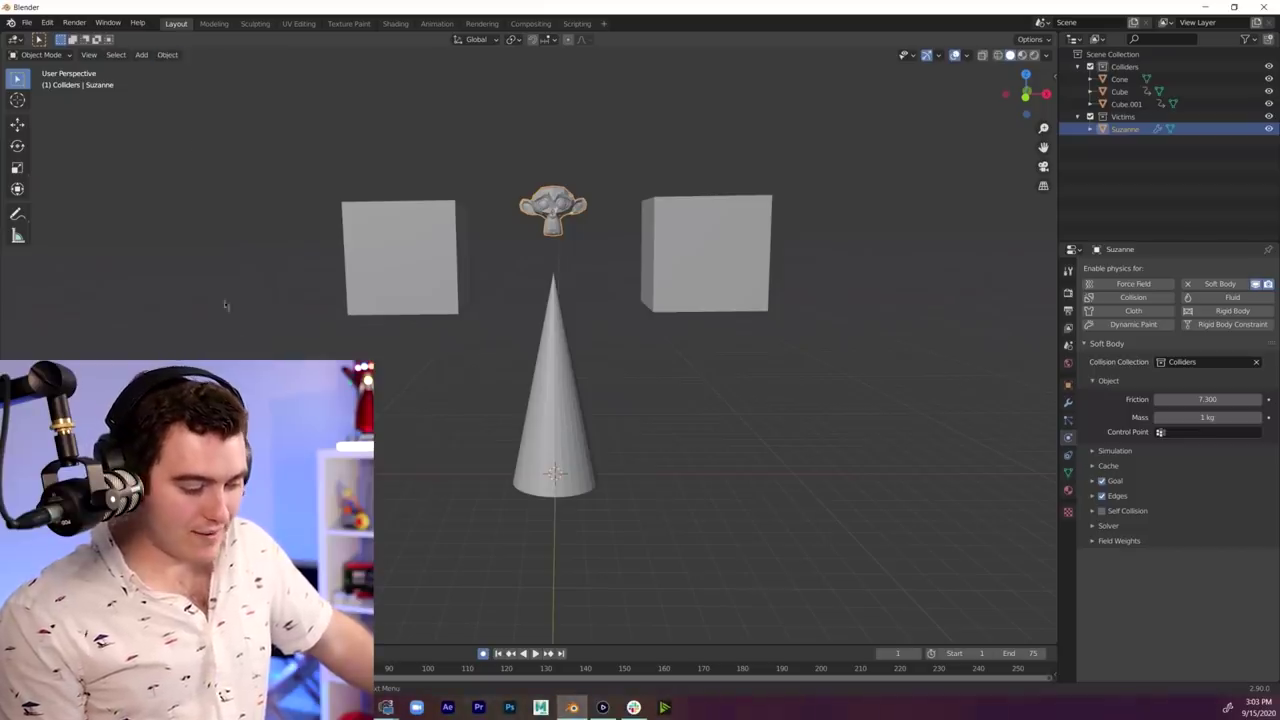
pyautogui.click(176, 58)
pyautogui.click(1218, 420)
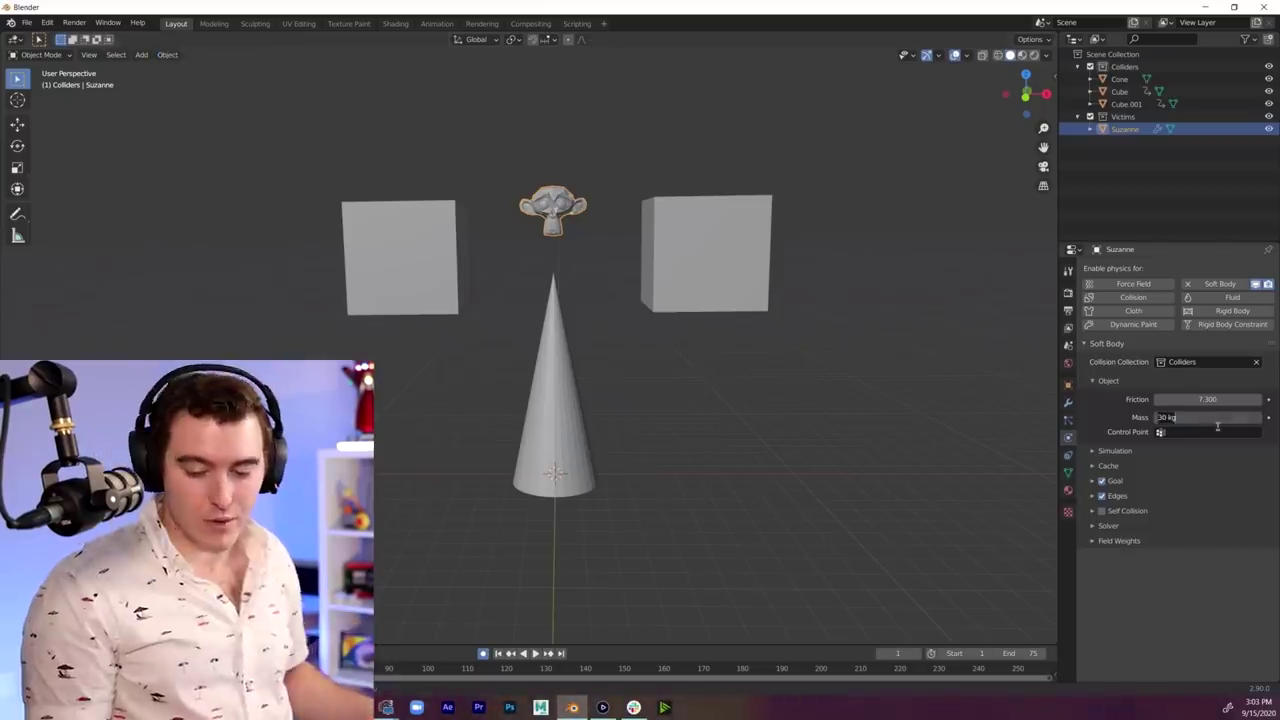
pyautogui.press('Return')
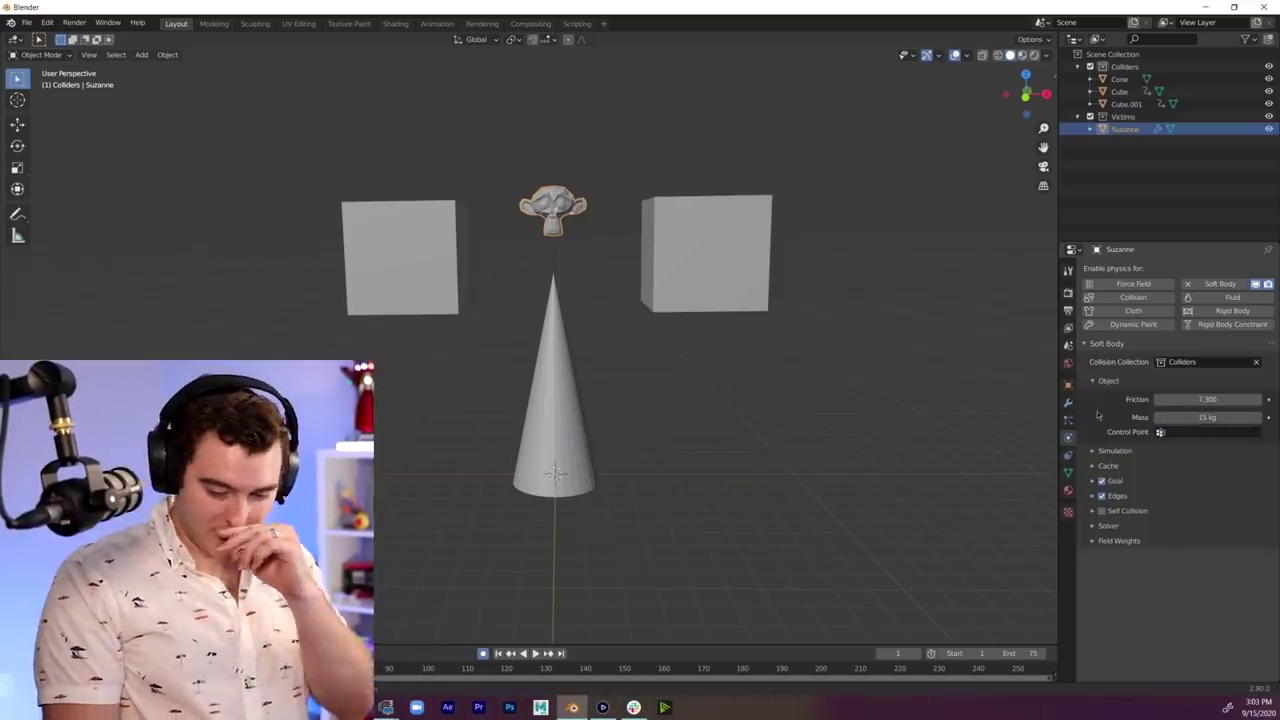
pyautogui.click(1093, 451)
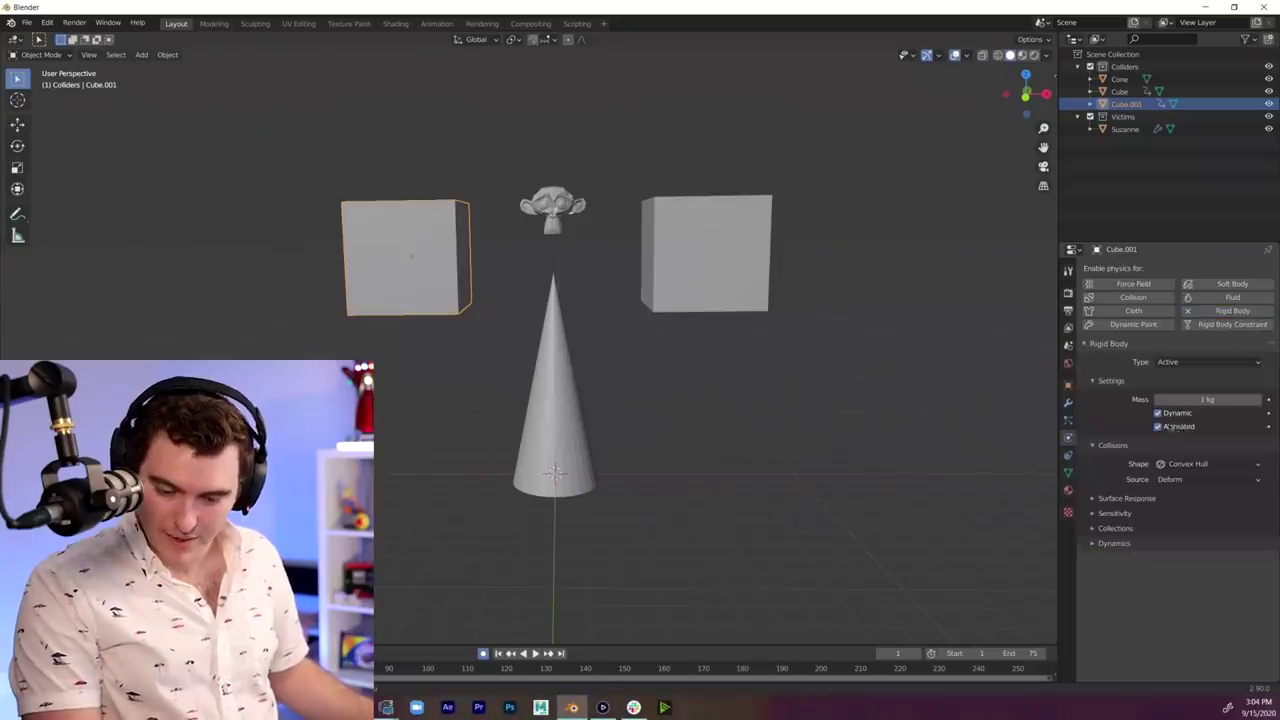
# - Calculate the rigid body mass of both cubes from a material preset
pyautogui.keyDown('shift'); pyautogui.click(705, 255); pyautogui.keyUp('shift')
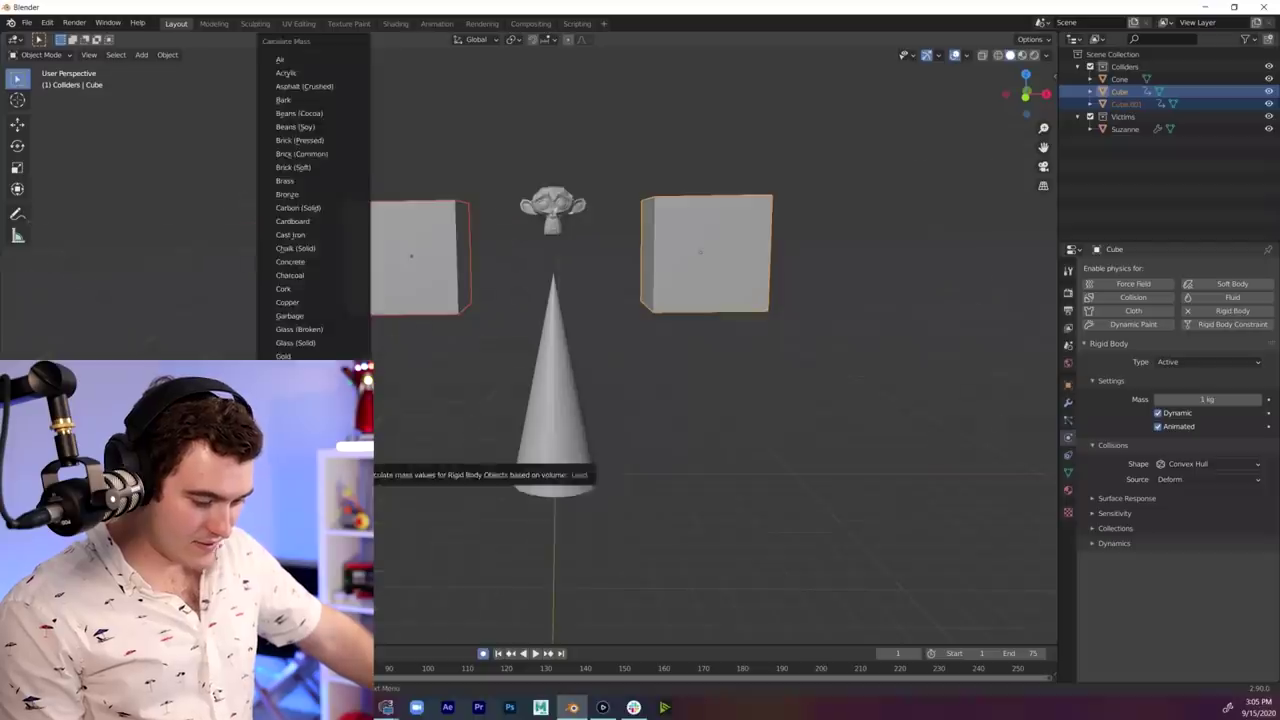
pyautogui.click(750, 160)
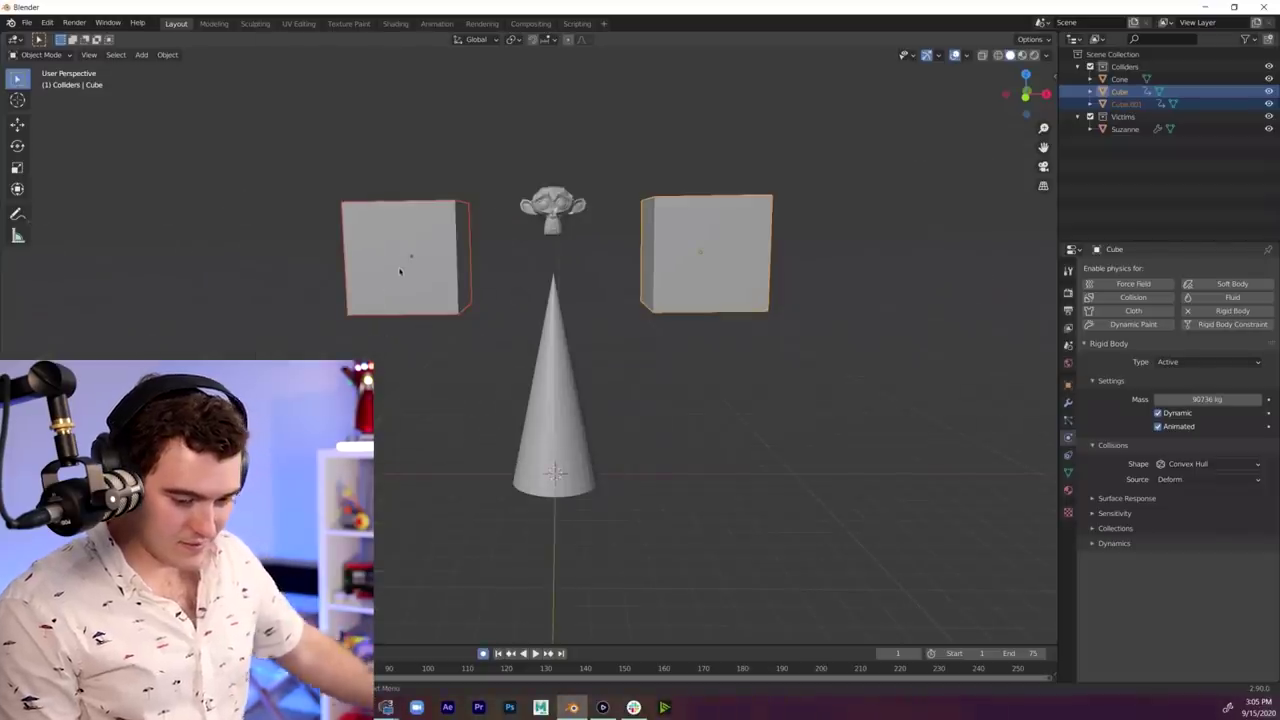
pyautogui.click(502, 259)
pyautogui.moveTo(503, 358); pyautogui.dragTo(570, 430)
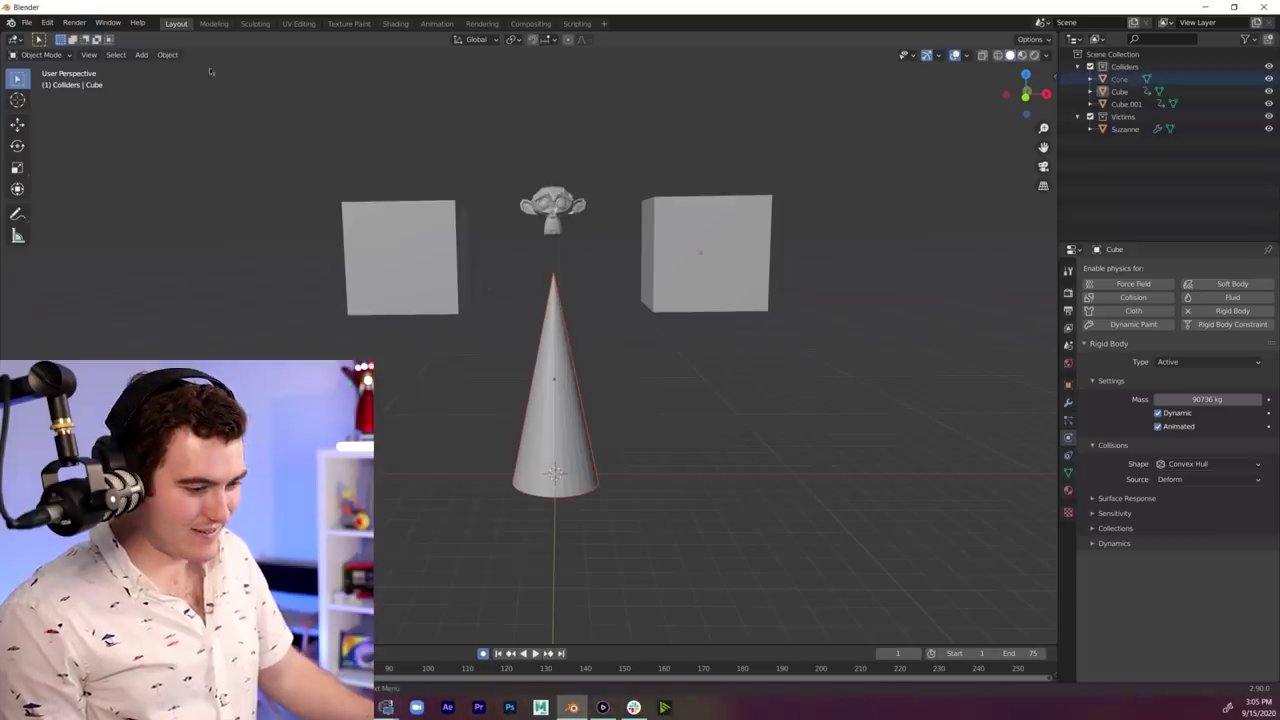
pyautogui.click(168, 56)
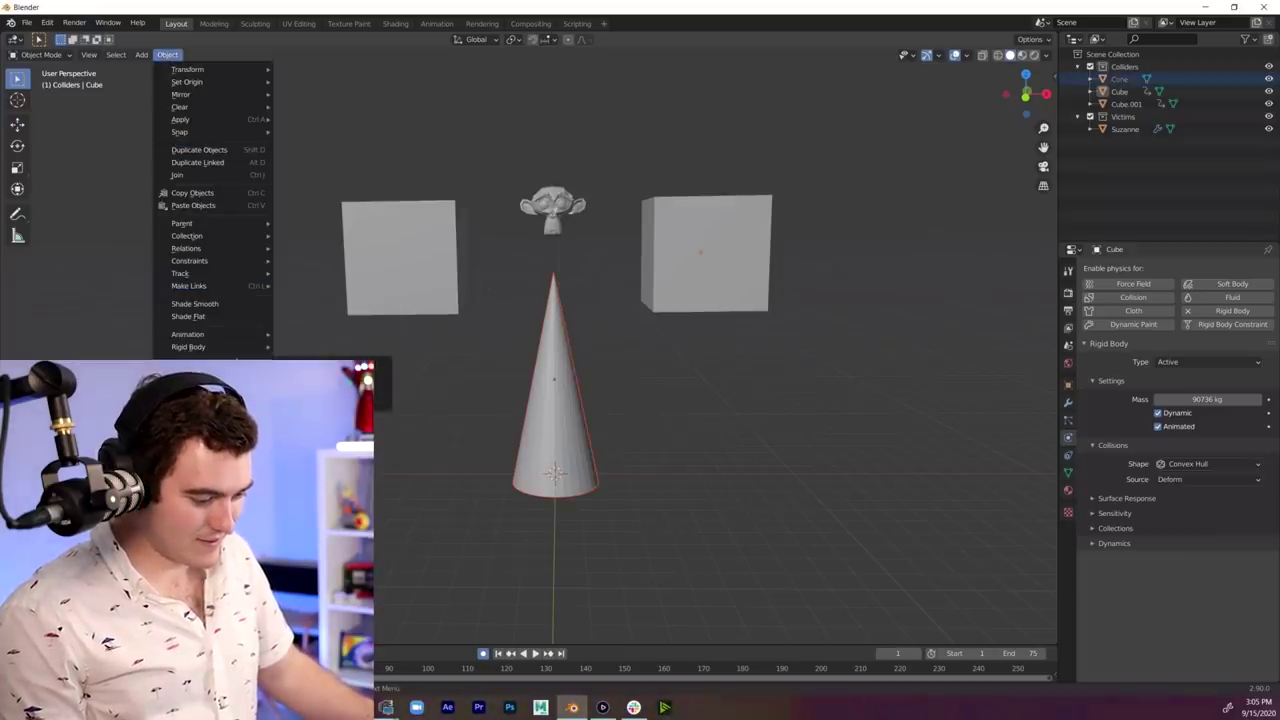
pyautogui.click(310, 347)
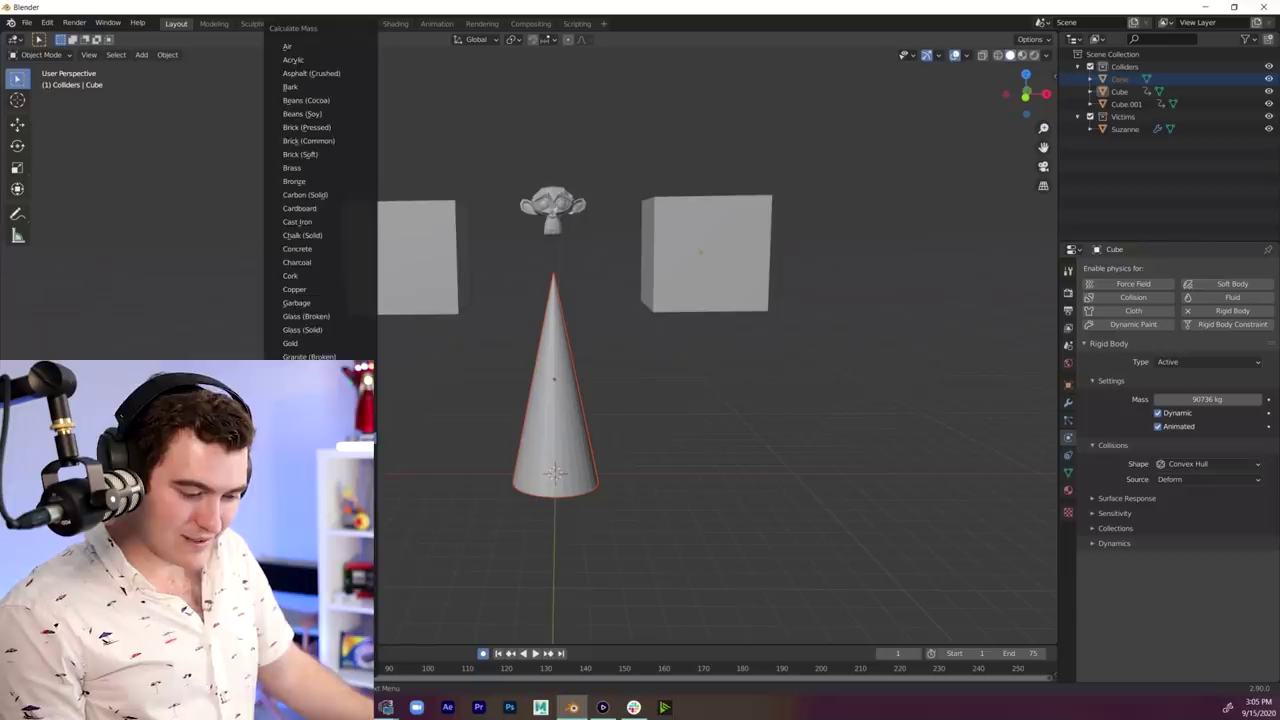
pyautogui.press('Escape')
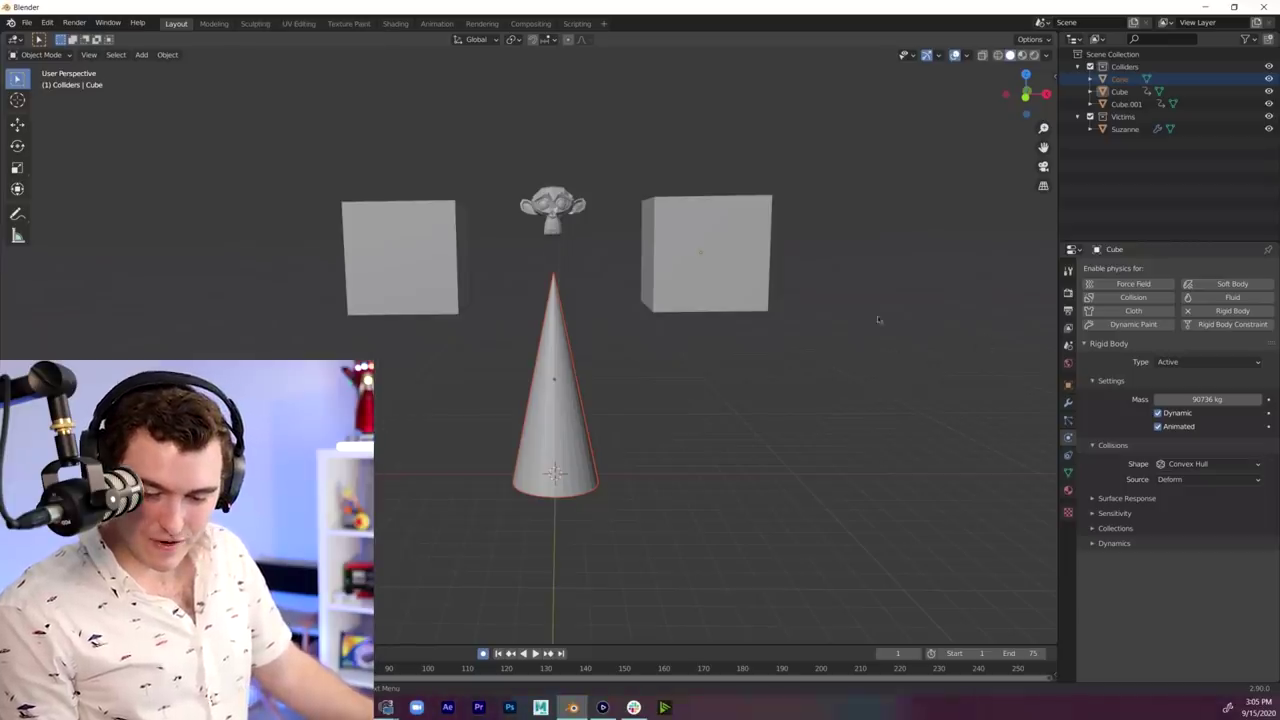
# - Enable rigid body physics on the cone
pyautogui.click(757, 300)
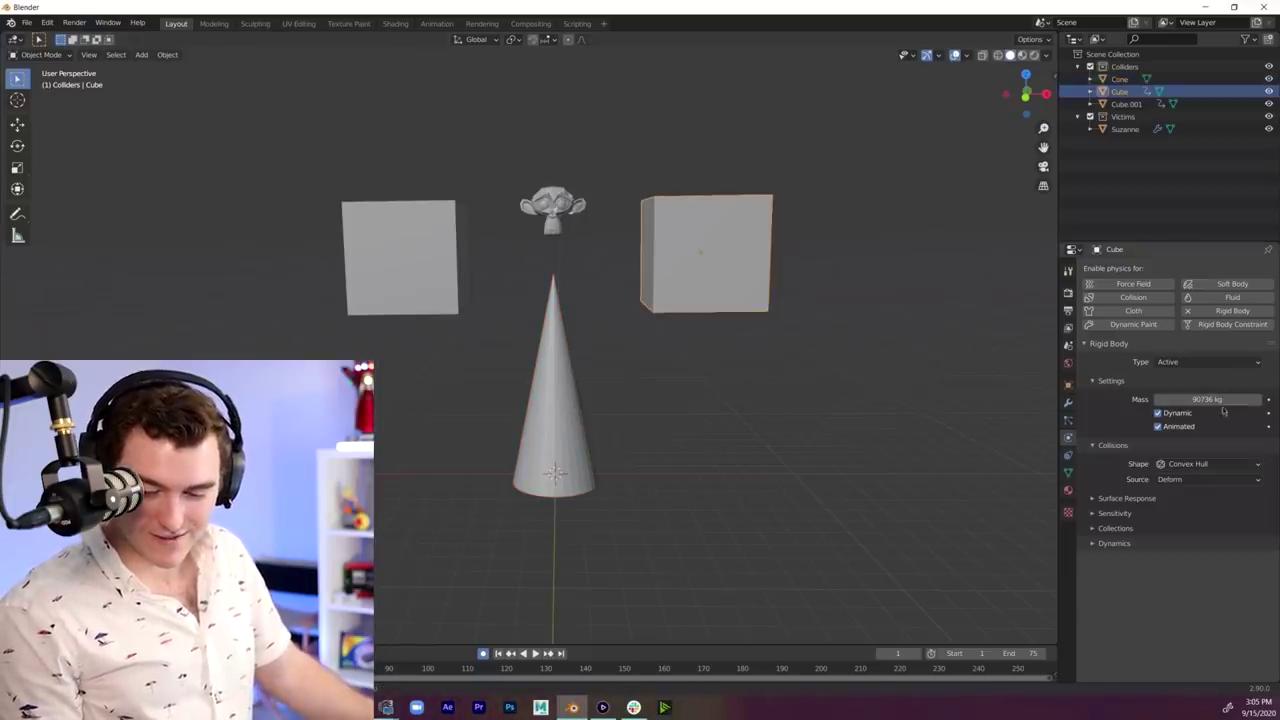
pyautogui.click(574, 375)
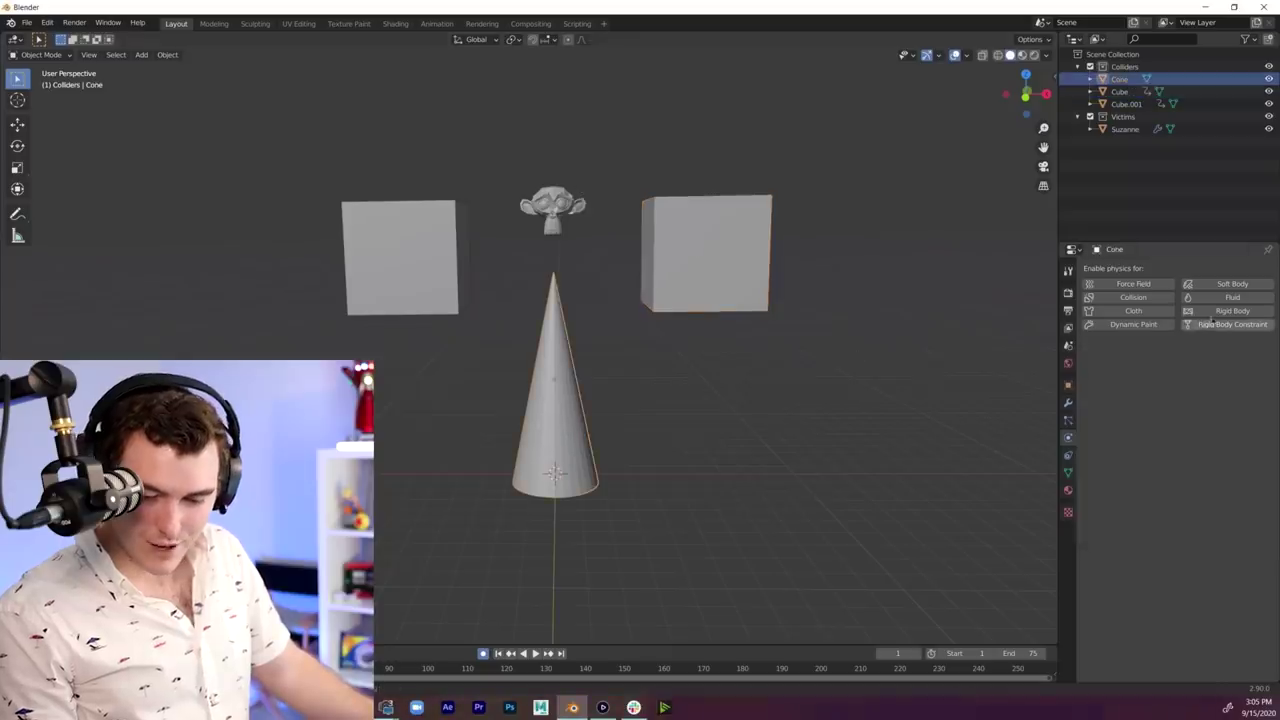
pyautogui.click(1257, 312)
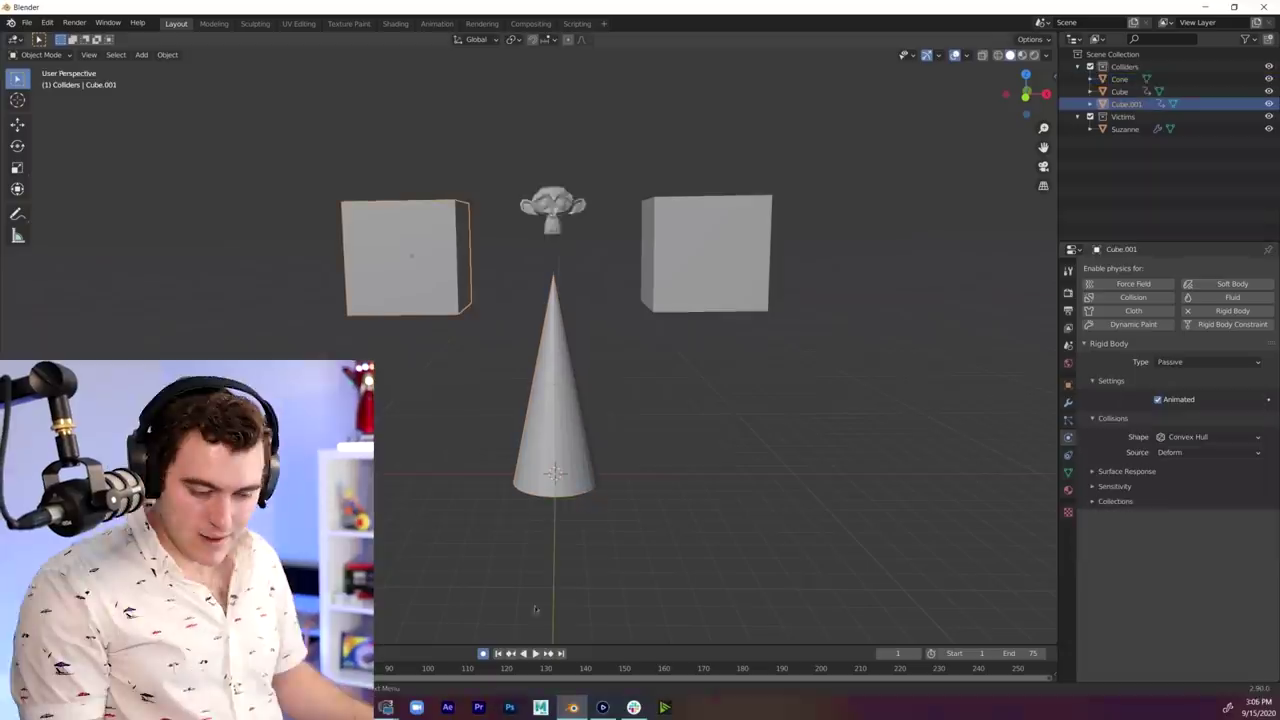
# - Play the simulation to test how the soft body monkey head reacts to the cone and the animated cubes
pyautogui.press('space')
pyautogui.press('Escape')
pyautogui.click(541, 223)
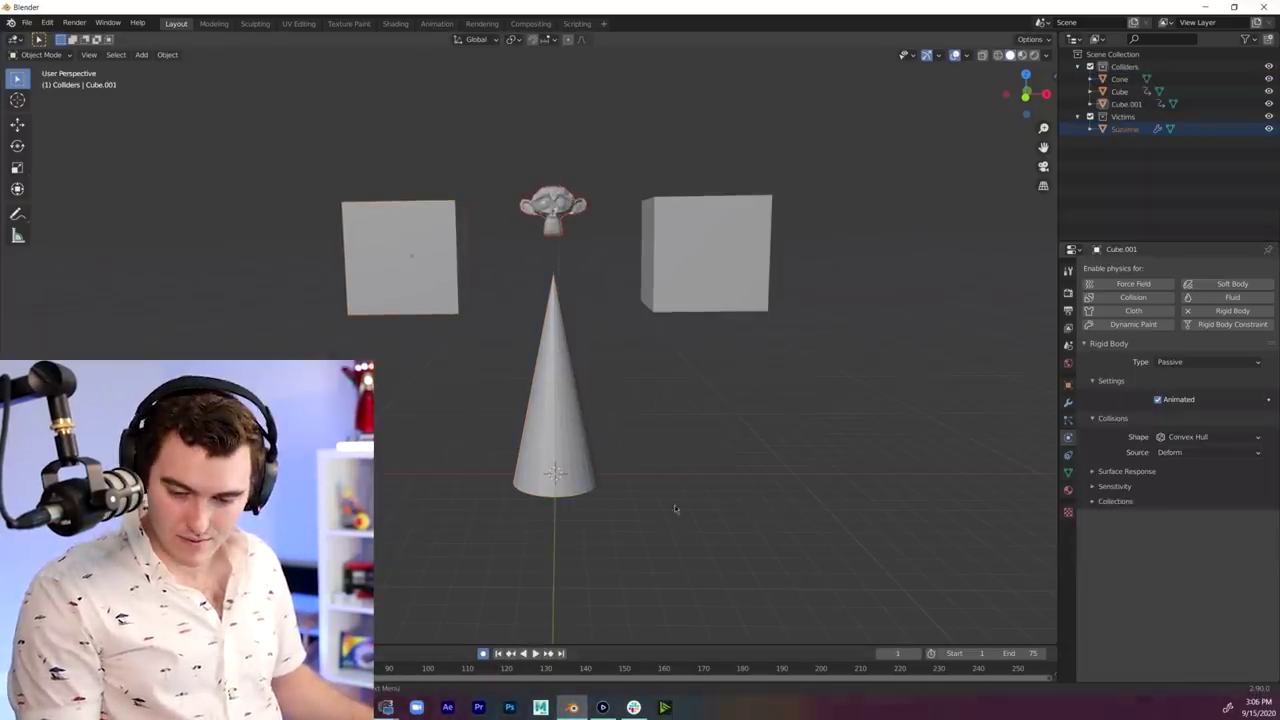
pyautogui.click(1190, 364)
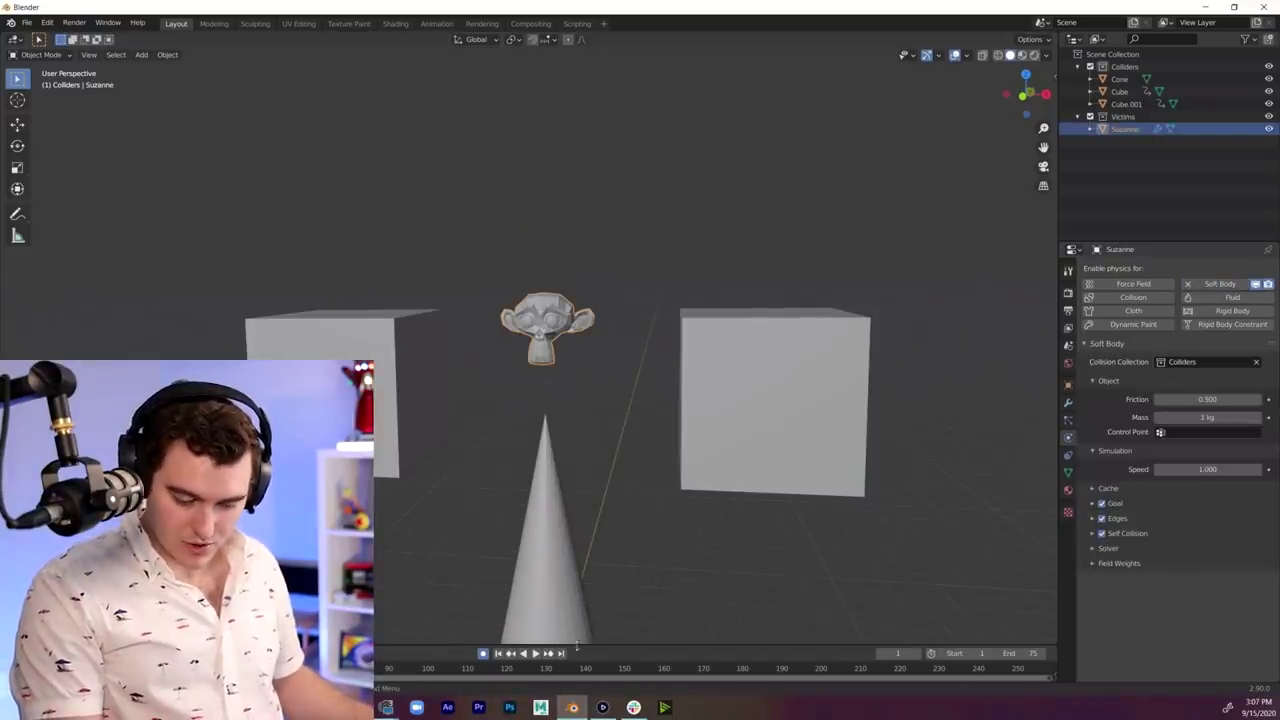
pyautogui.click(537, 653)
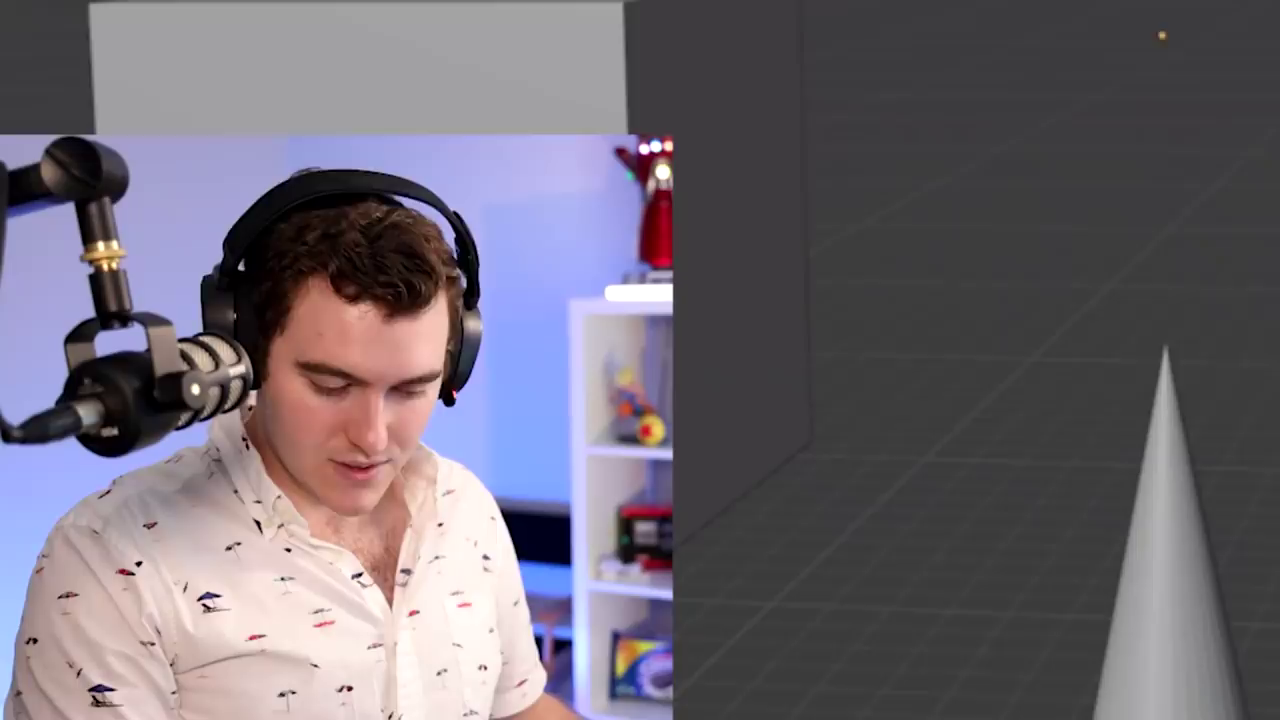
pyautogui.press('Escape')
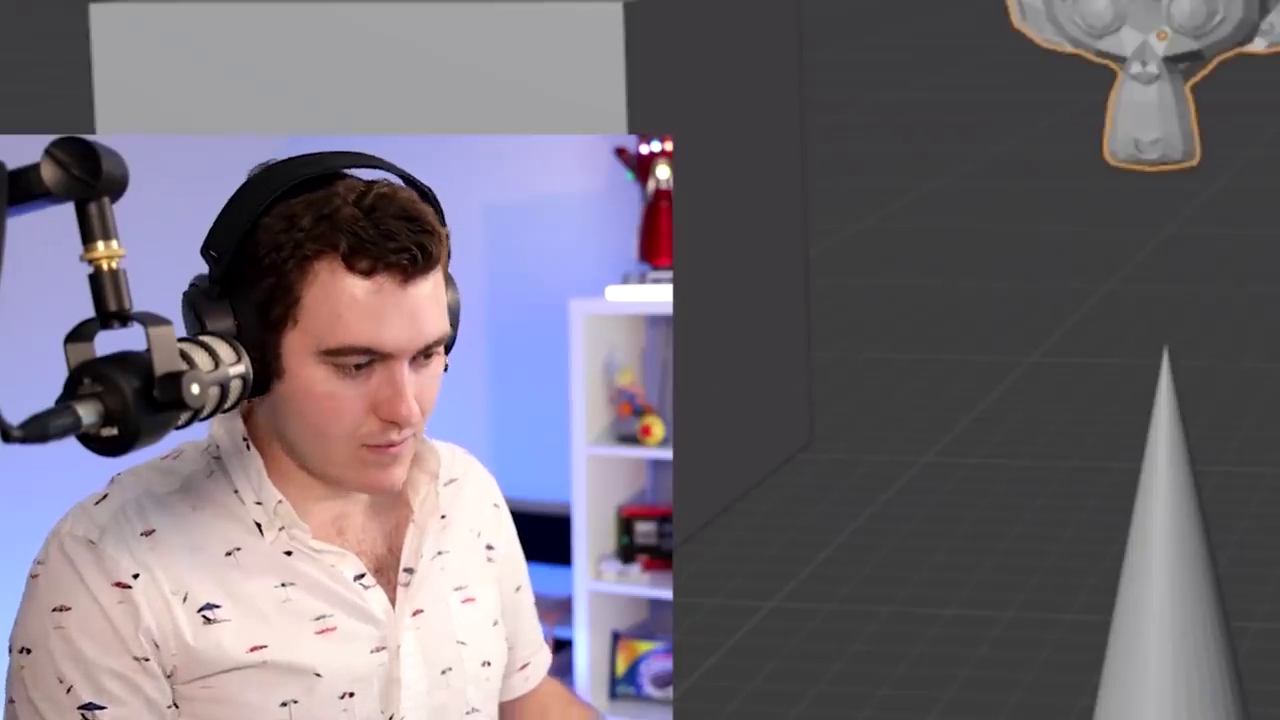
# - Enable rigid body physics on Suzanne and play the simulation to test its fall onto the cone
pyautogui.click(1220, 314)
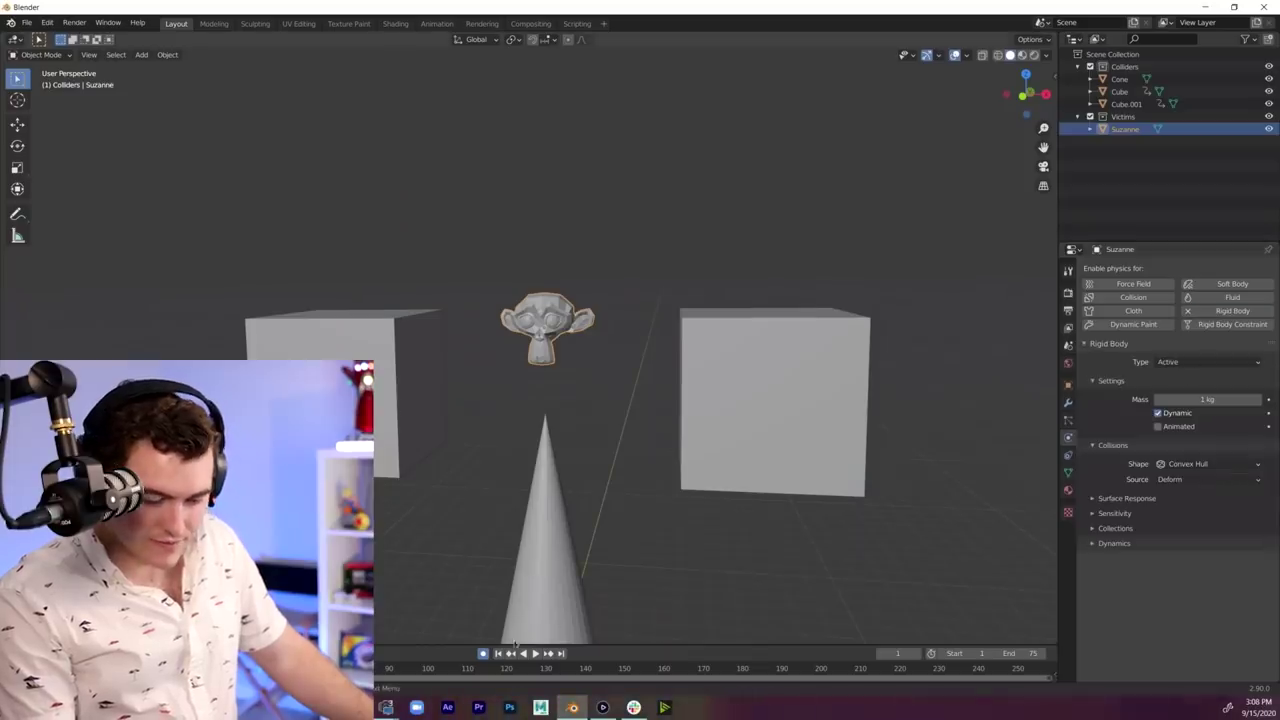
pyautogui.click(537, 653)
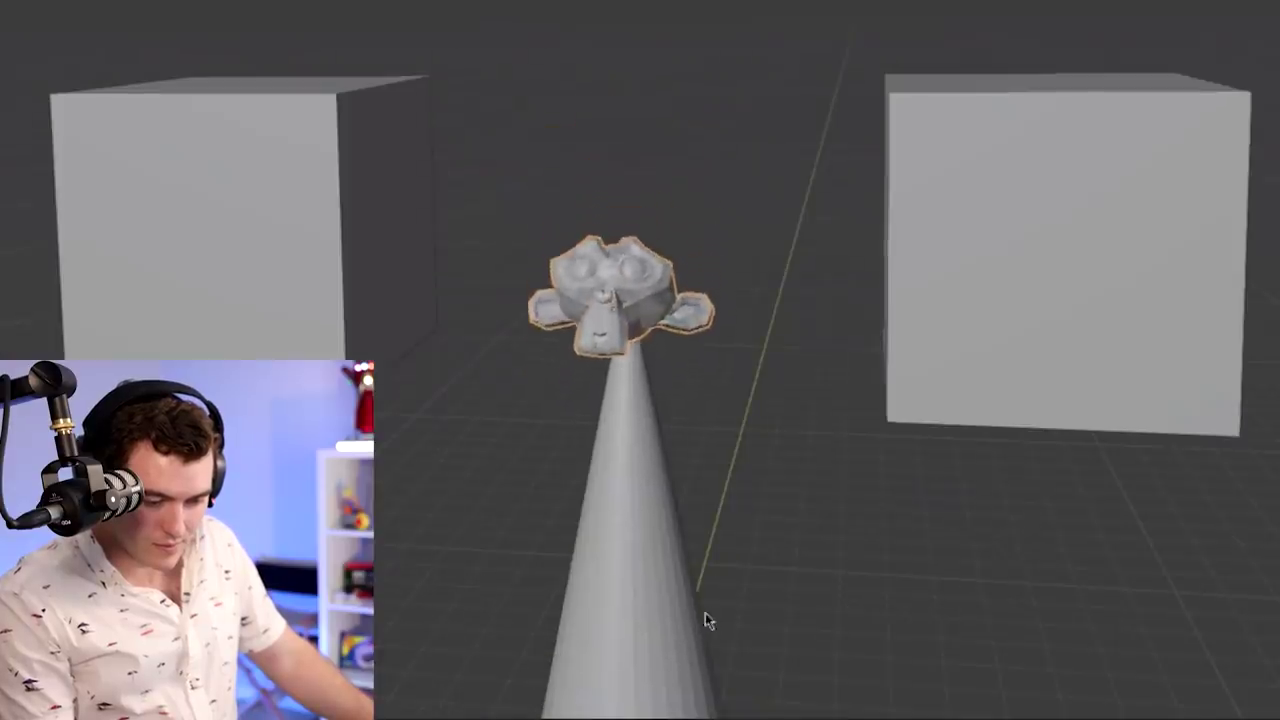
pyautogui.press('Escape')
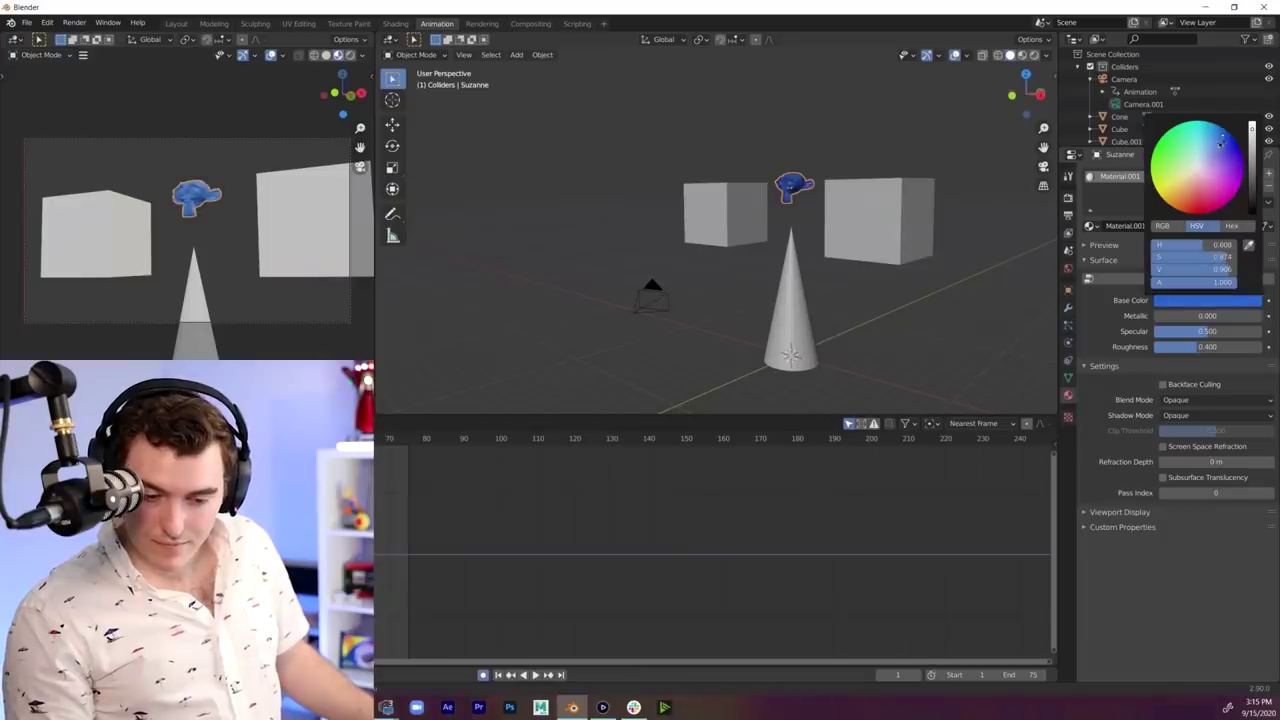
# - Add a new material to the larger, nearer cube
pyautogui.click(871, 250)
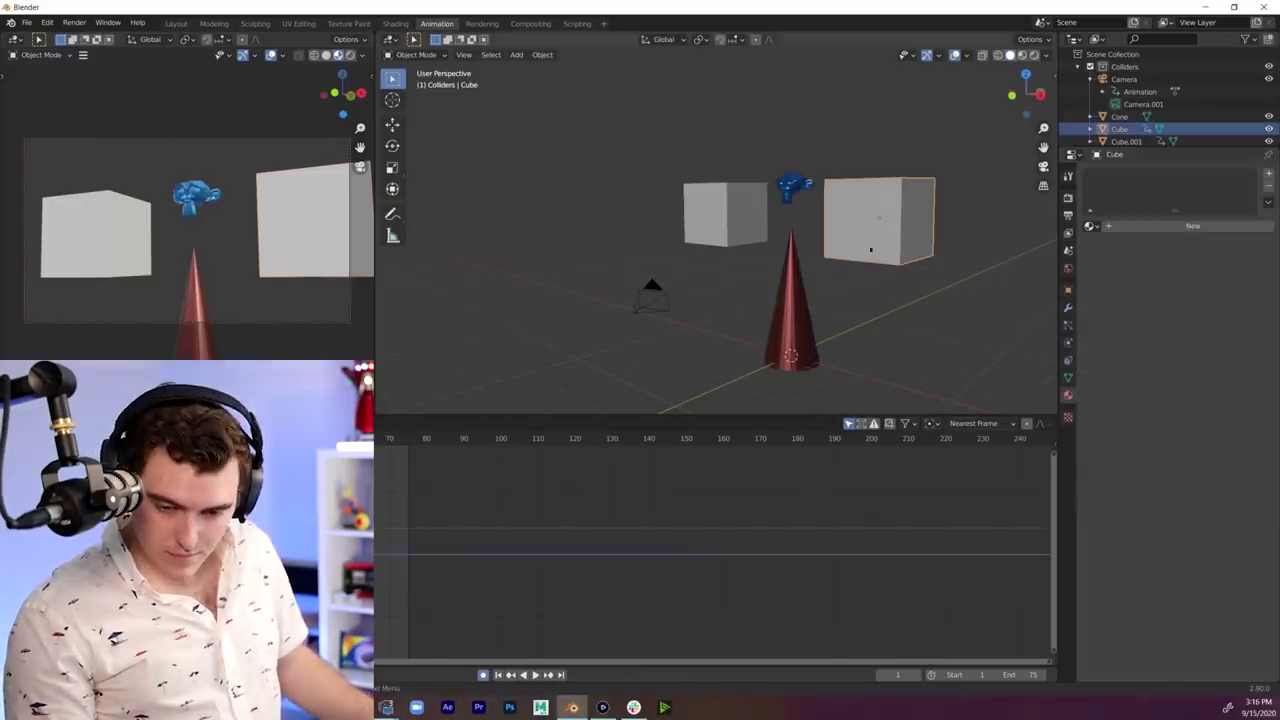
pyautogui.click(1158, 227)
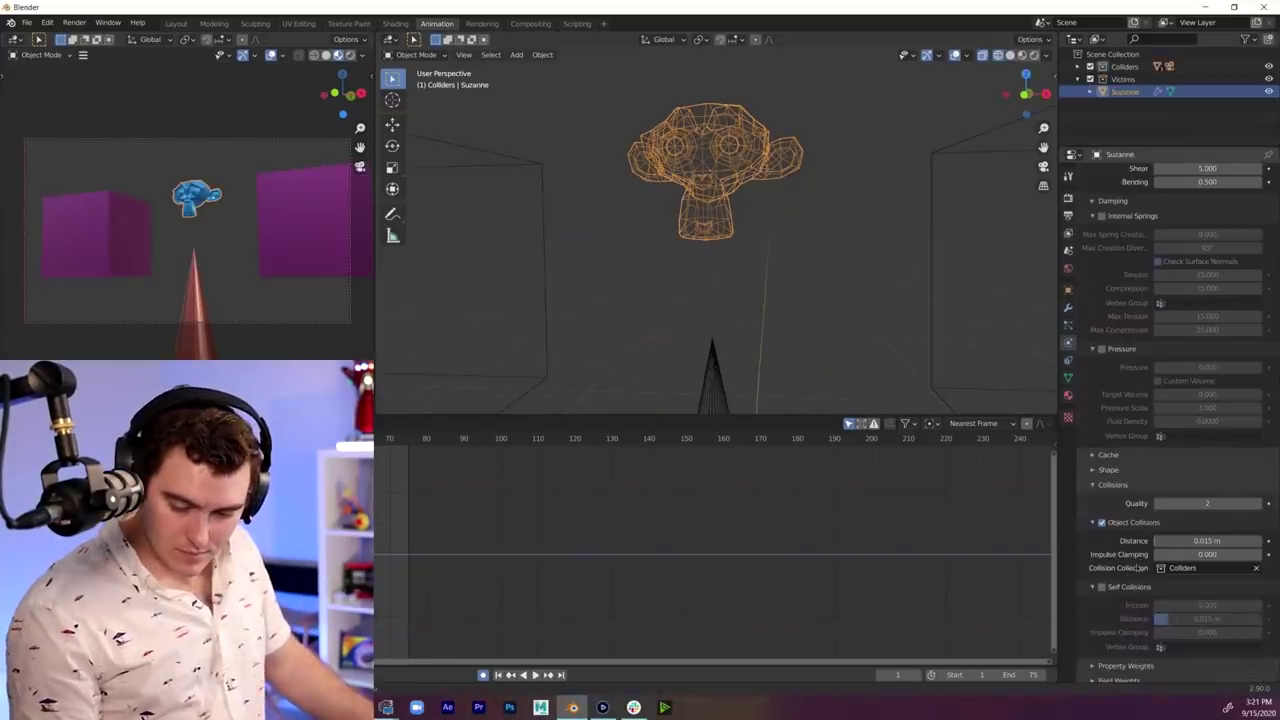
# - Collapse the Self Collisions section of Suzanne's cloth settings
pyautogui.click(1114, 589)
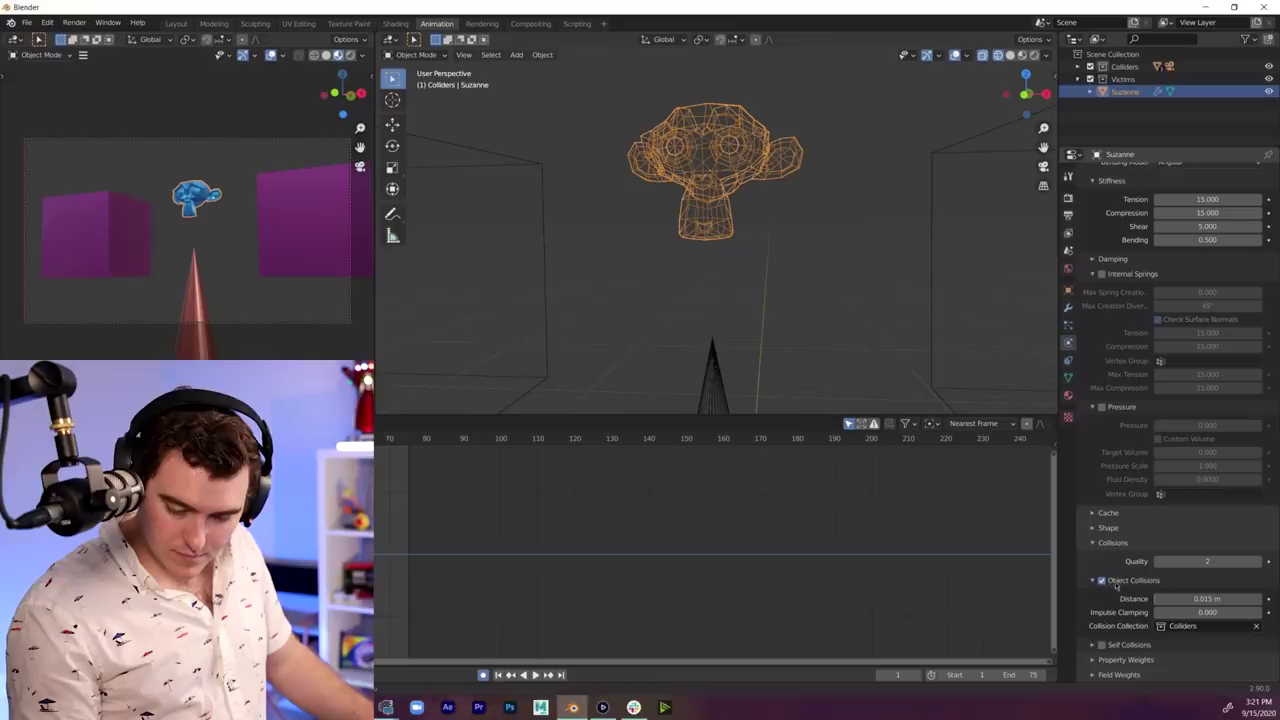
# - Enable self collisions in Suzanne's cloth settings, play the simulation to test the fall, and return to the first frame
pyautogui.click(1098, 645)
pyautogui.scroll(-2, 1130, 620)
pyautogui.press('space')
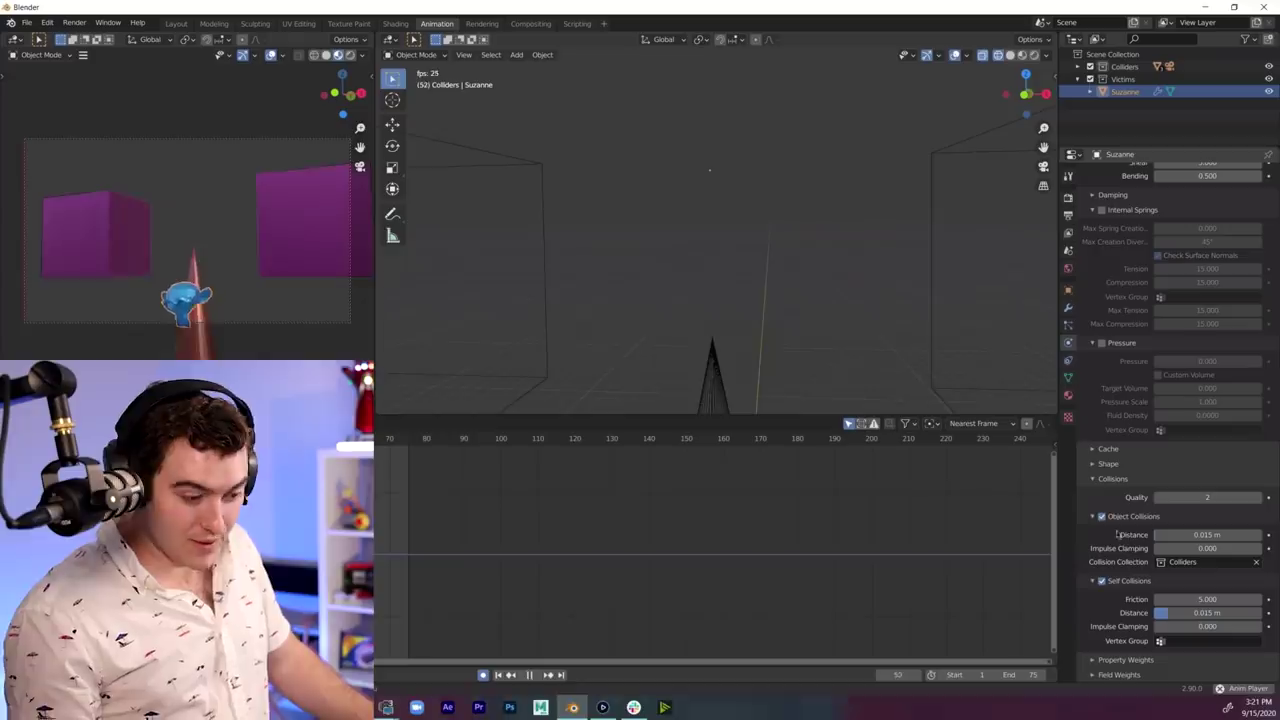
pyautogui.press('space')
pyautogui.press('space')
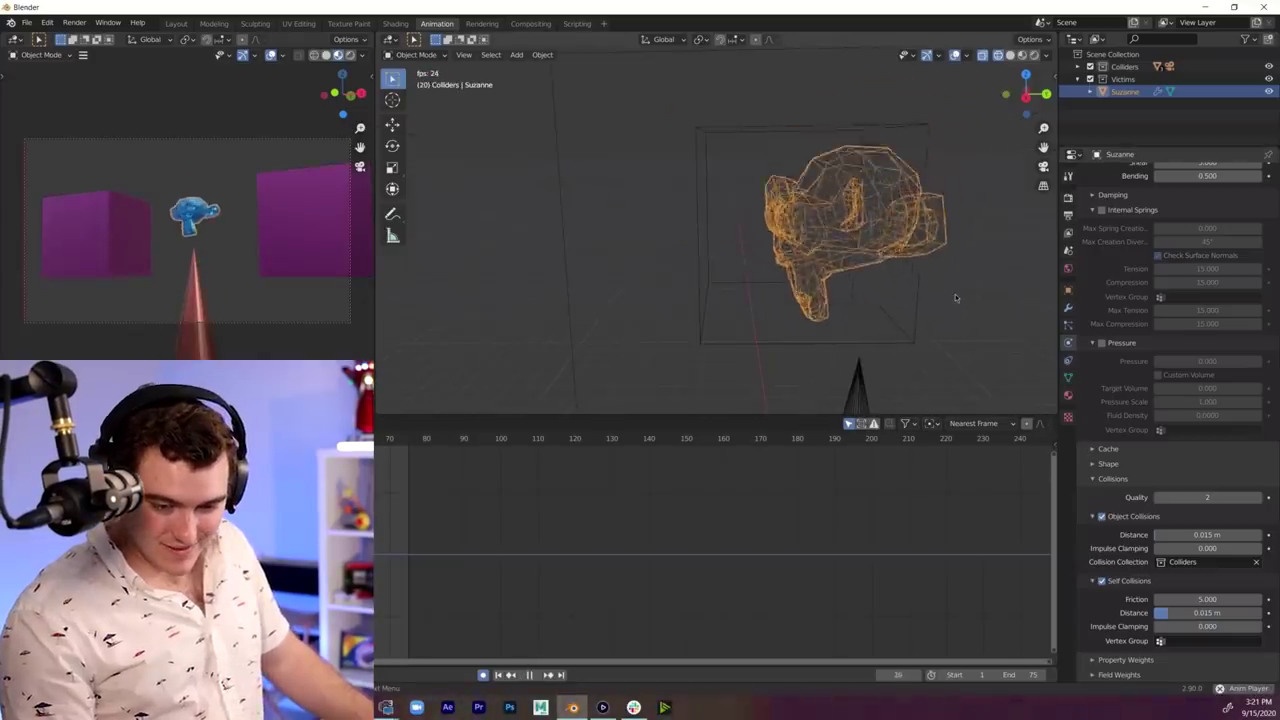
pyautogui.press('space')
pyautogui.hotkey('shift', 'Left')
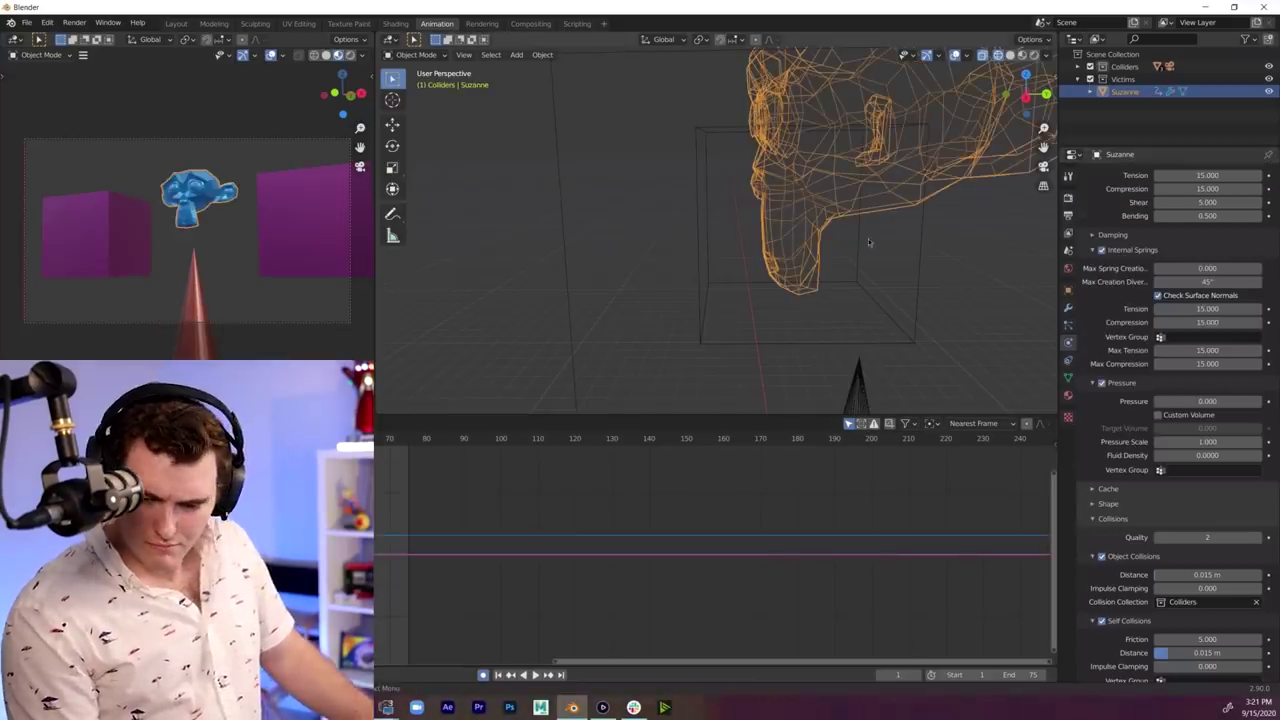
# - Set Colliders as the collision collection for Suzanne's cloth object collisions
pyautogui.moveTo(869, 242); pyautogui.dragTo(978, 240, button='middle')
pyautogui.scroll(-2, 1120, 468)
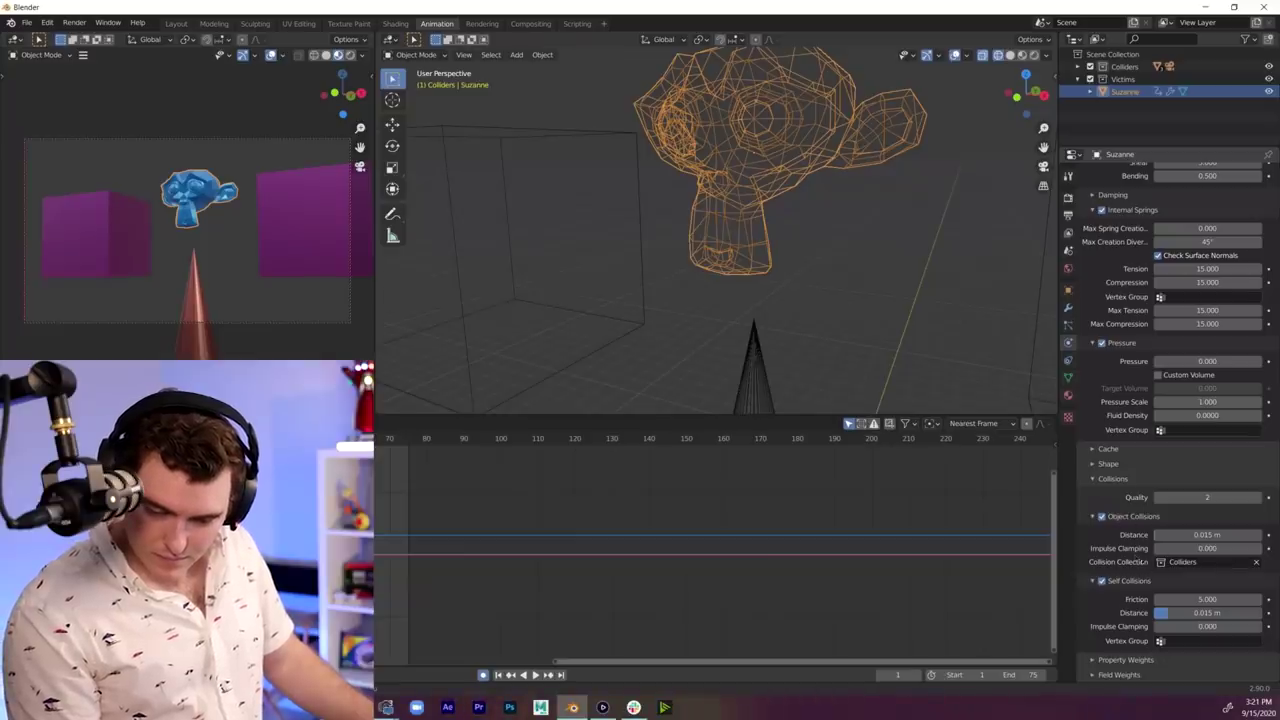
pyautogui.click(1190, 562)
pyautogui.click(1160, 435)
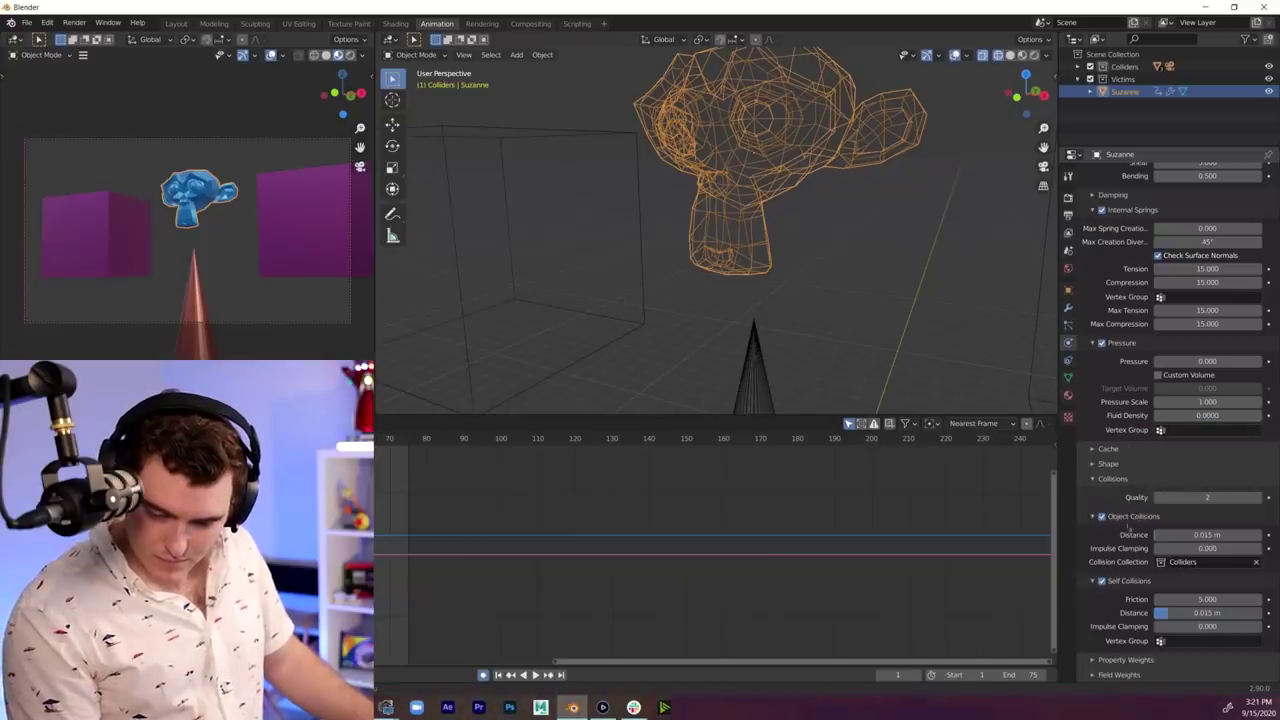
# - Replace the cone's rigid body physics with Collision and play the simulation to test Suzanne's fall
pyautogui.scroll(-4, 887, 329)
pyautogui.moveTo(837, 270); pyautogui.dragTo(864, 270, button='middle')
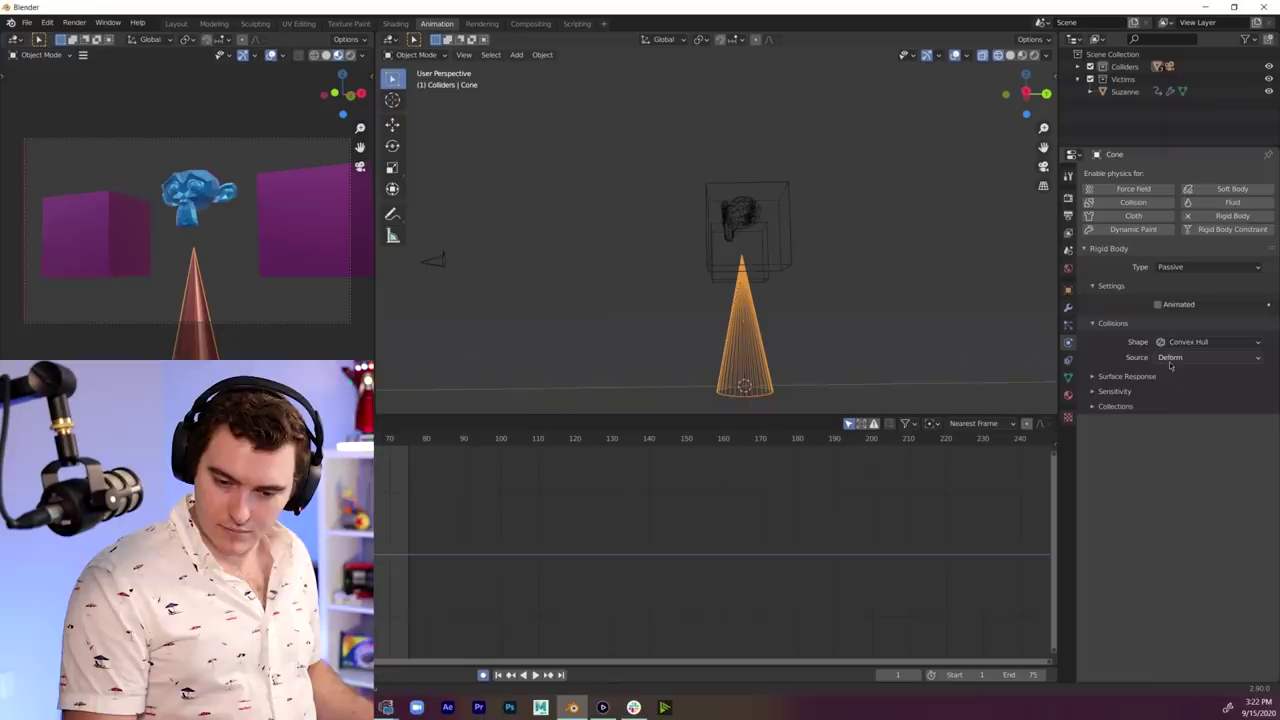
pyautogui.click(1188, 216)
pyautogui.click(1135, 202)
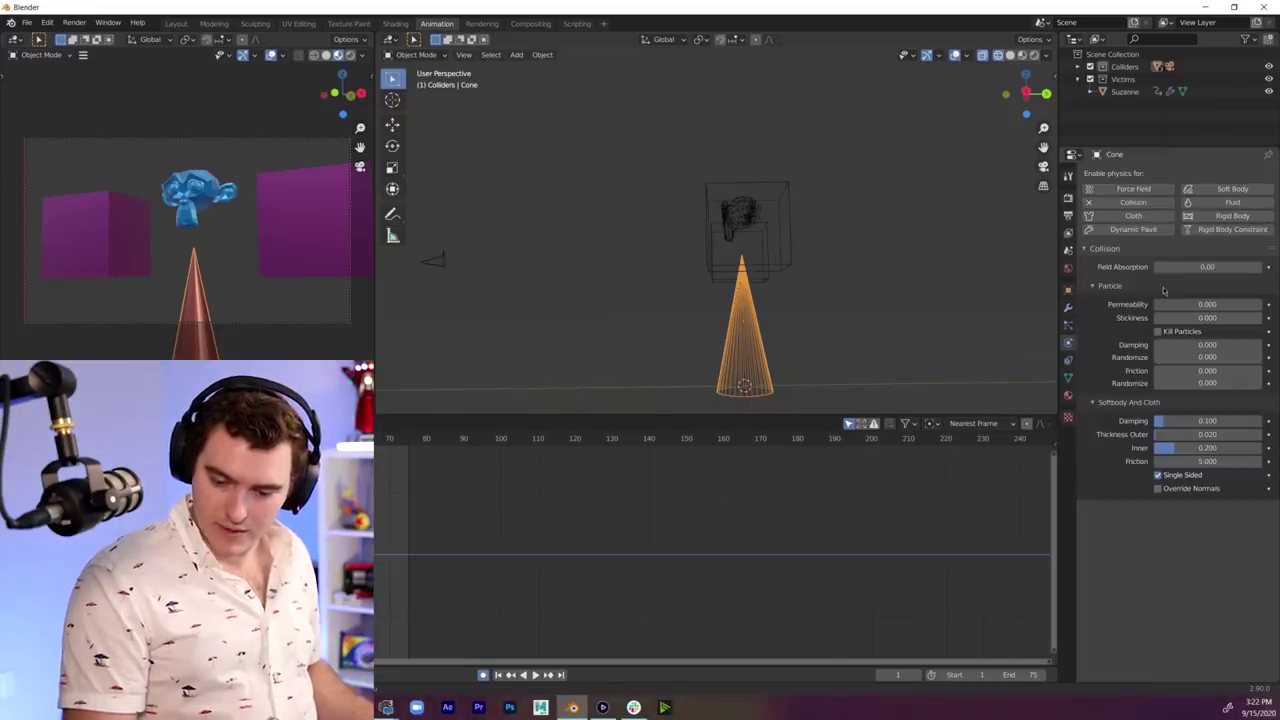
pyautogui.press('space')
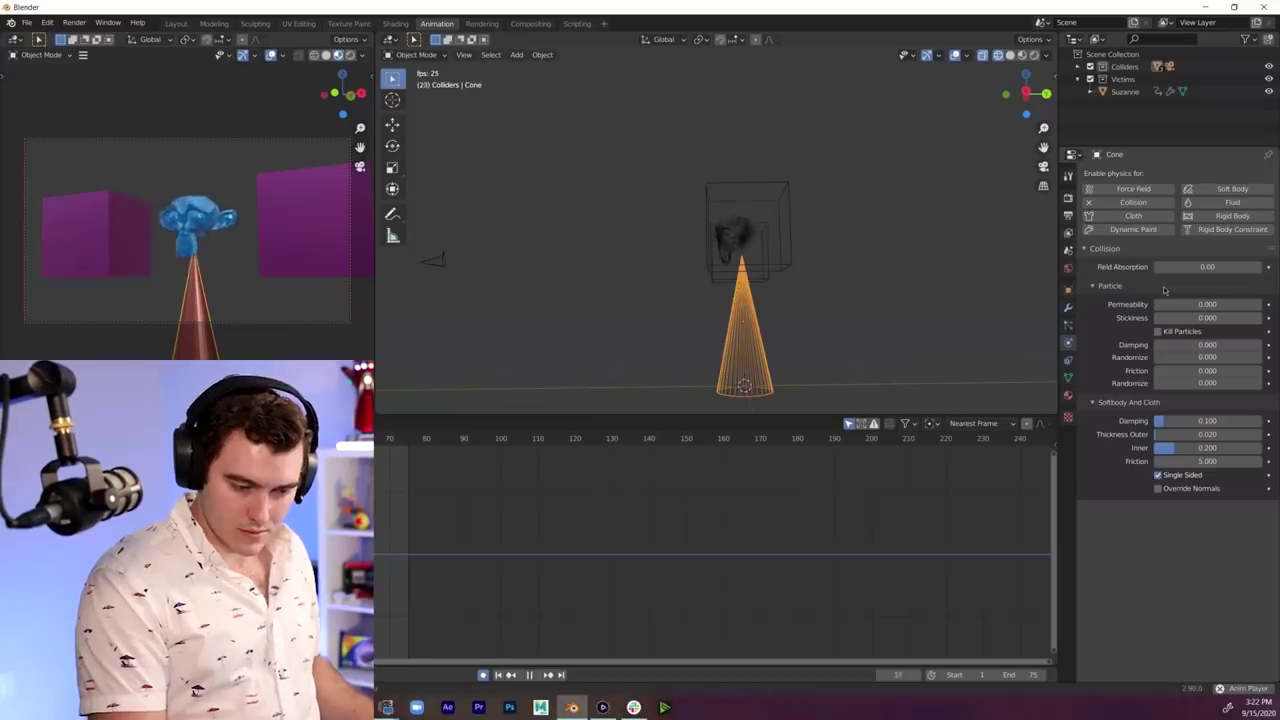
pyautogui.press('Escape')
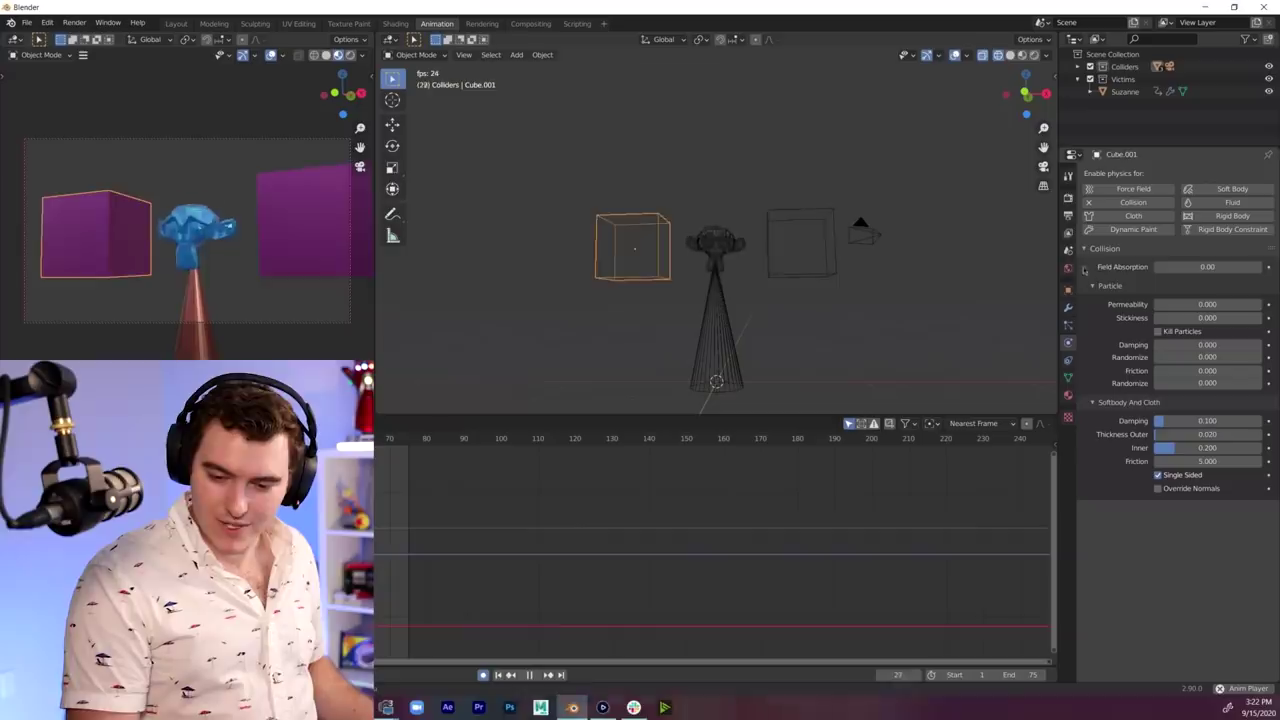
pyautogui.press('space')
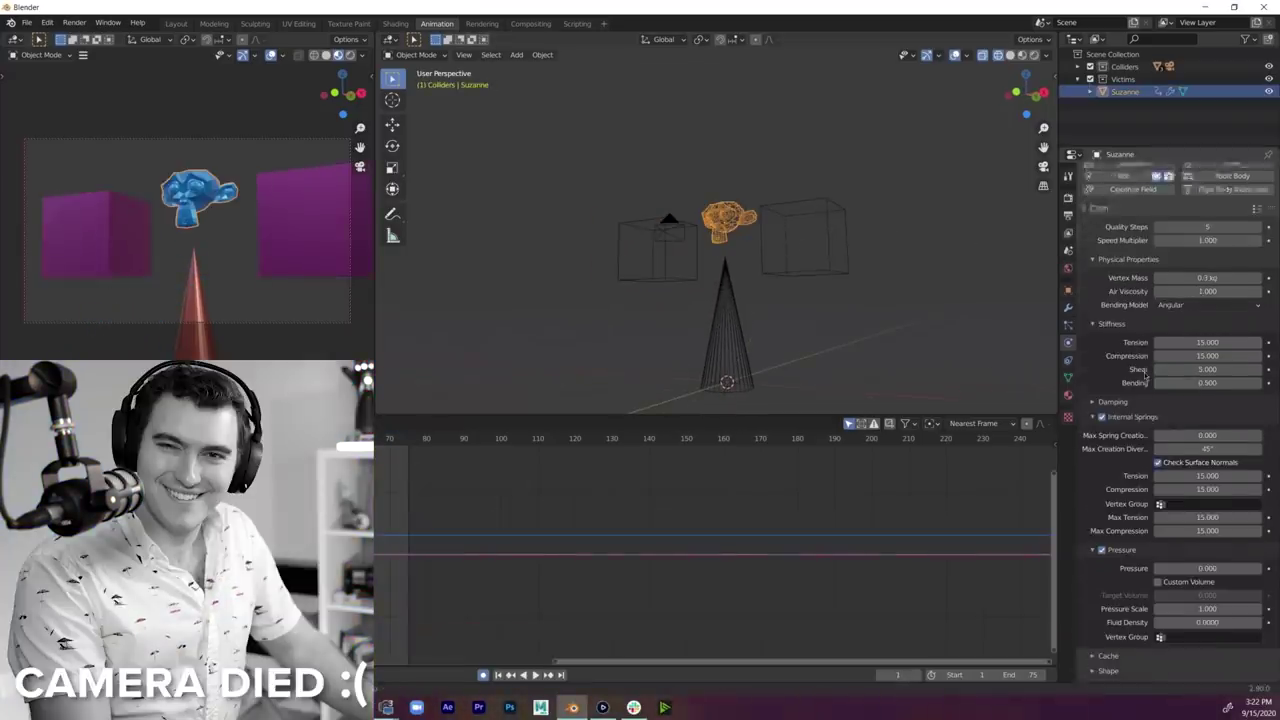
# - Review Suzanne's cloth springs, pressure and collision settings and play the simulation to check the fall onto the cone
pyautogui.scroll(-10, 1125, 418)
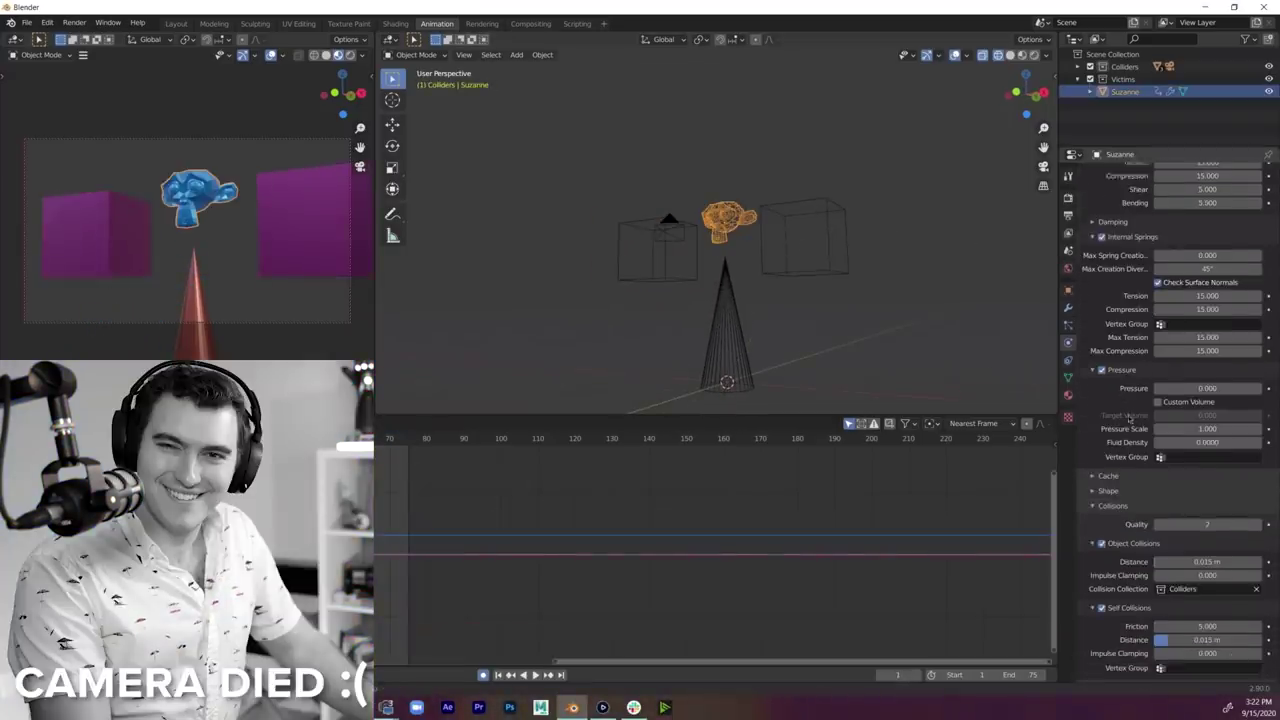
pyautogui.scroll(-1, 1135, 420)
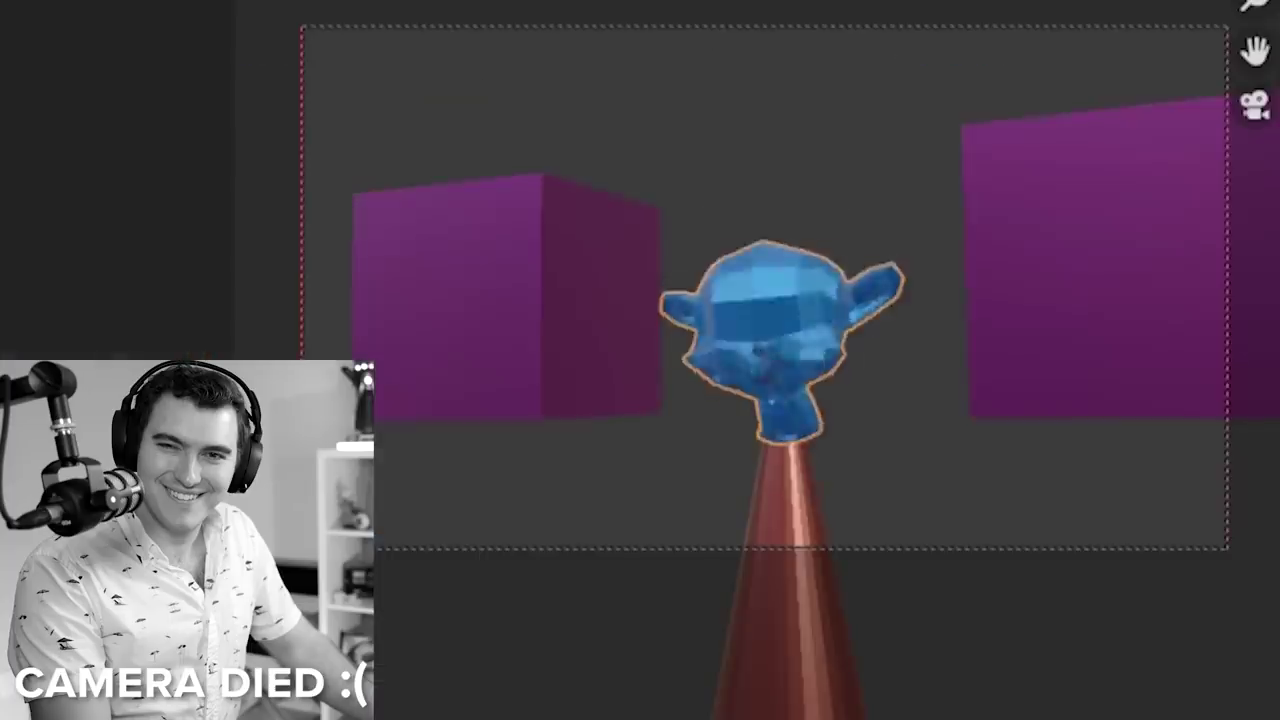
pyautogui.press('space')
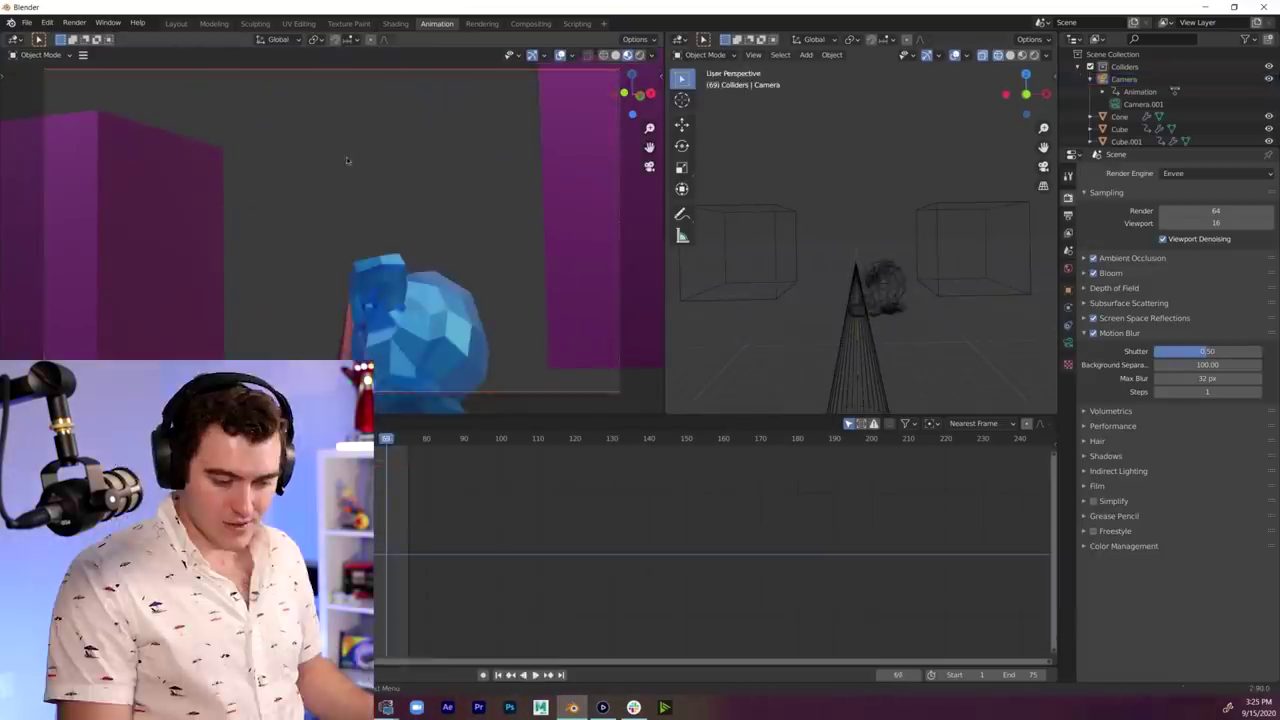
pyautogui.press('space')
pyautogui.press('space')
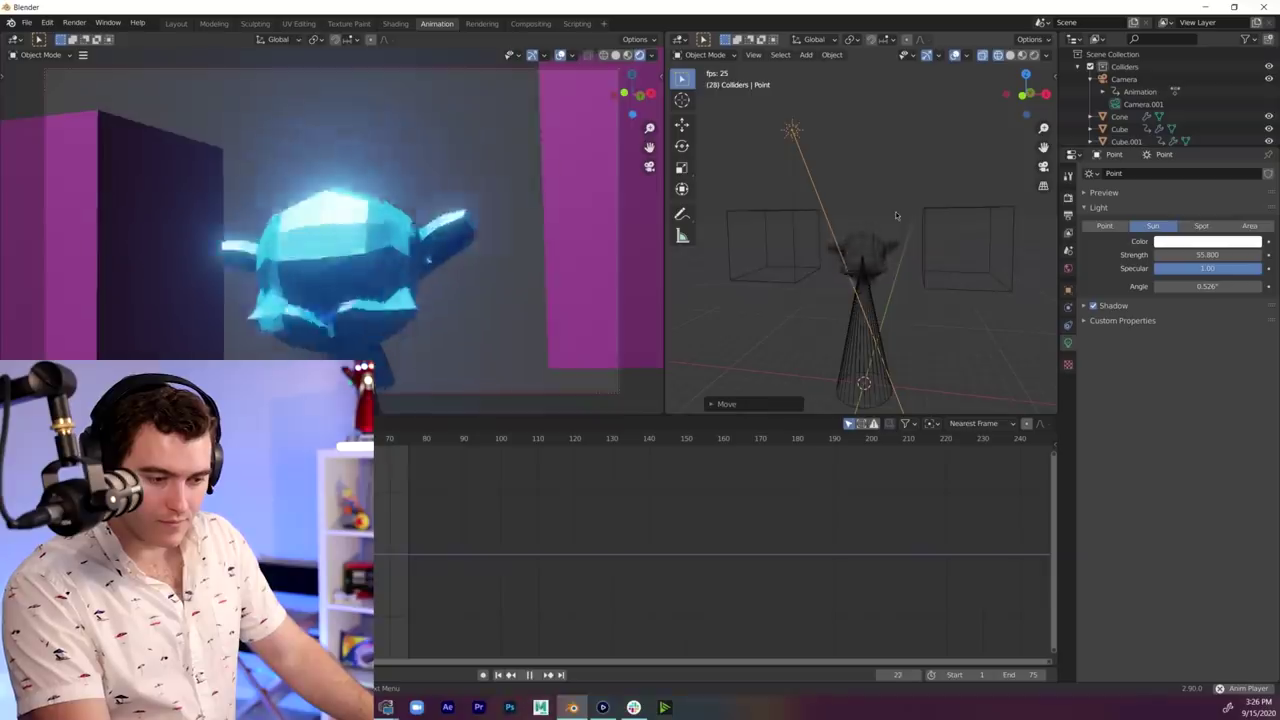
pyautogui.press('space')
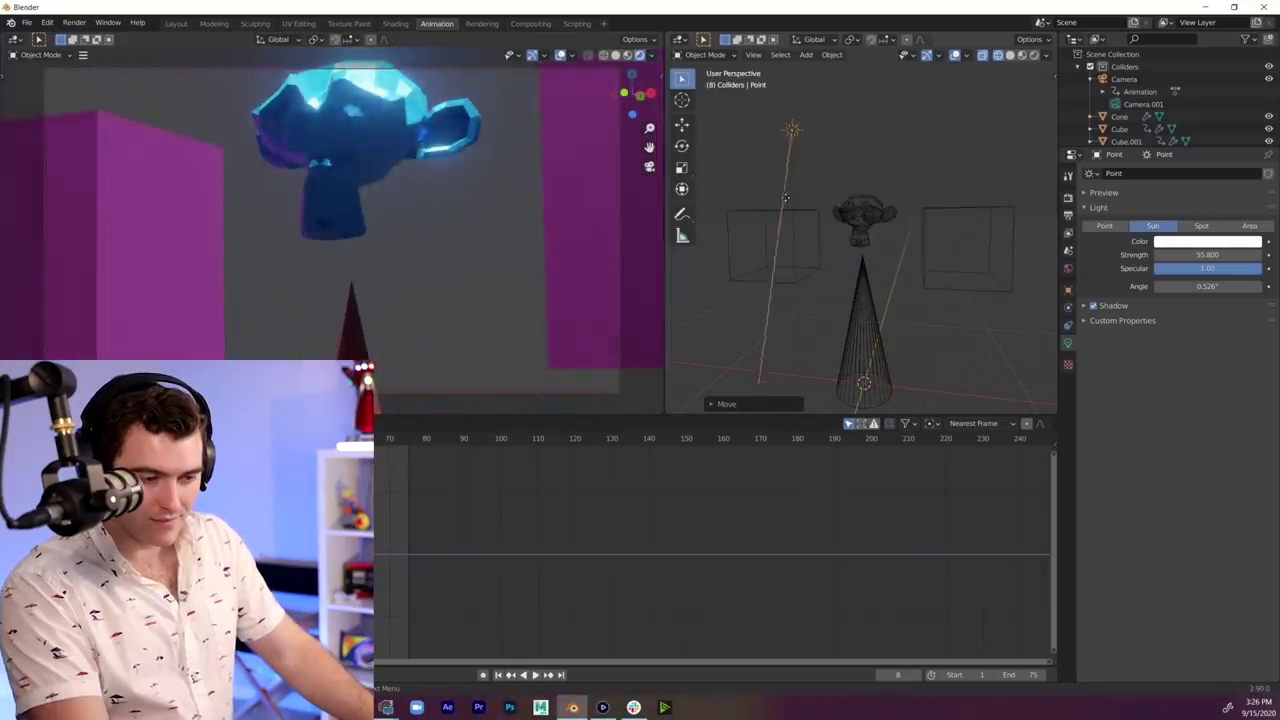
# - Rotate the sun light to change the direction it shines on the scene
pyautogui.moveTo(785, 198); pyautogui.dragTo(799, 198)
pyautogui.moveTo(790, 198); pyautogui.dragTo(800, 197, button='middle')
pyautogui.moveTo(800, 197); pyautogui.dragTo(797, 202)
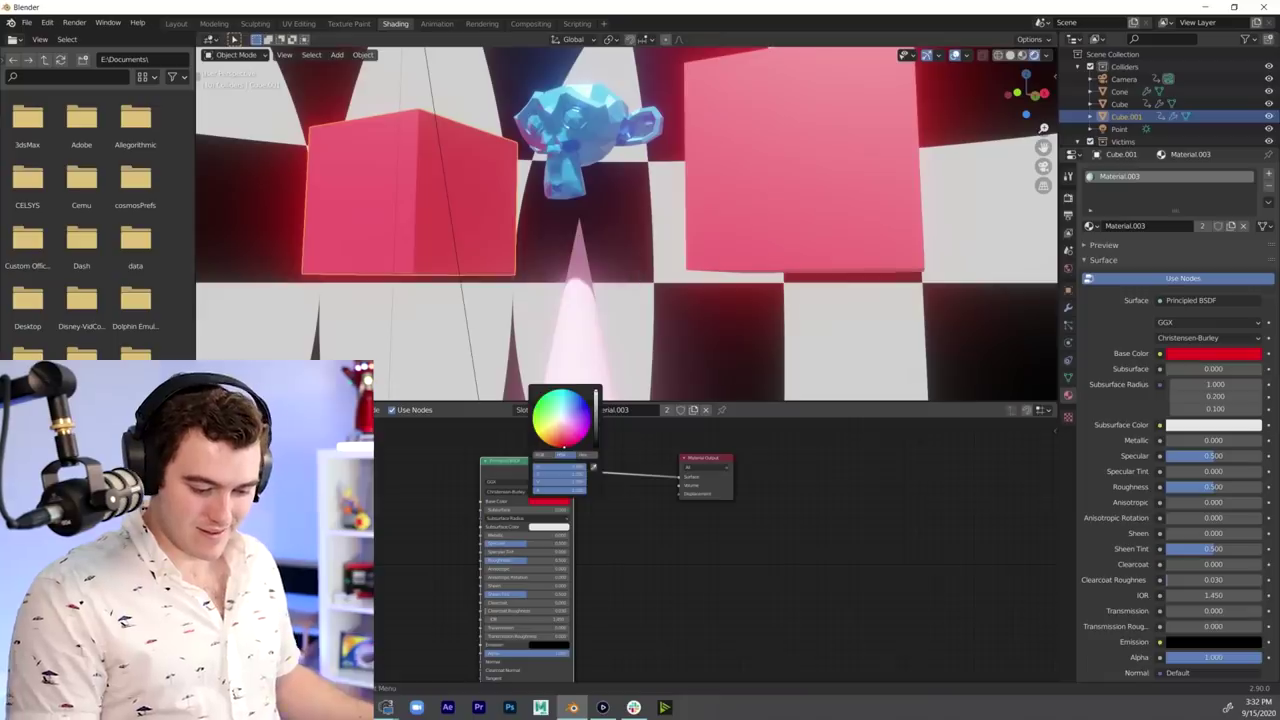
# - Select the cone to bring up its material nodes
pyautogui.click(573, 329)
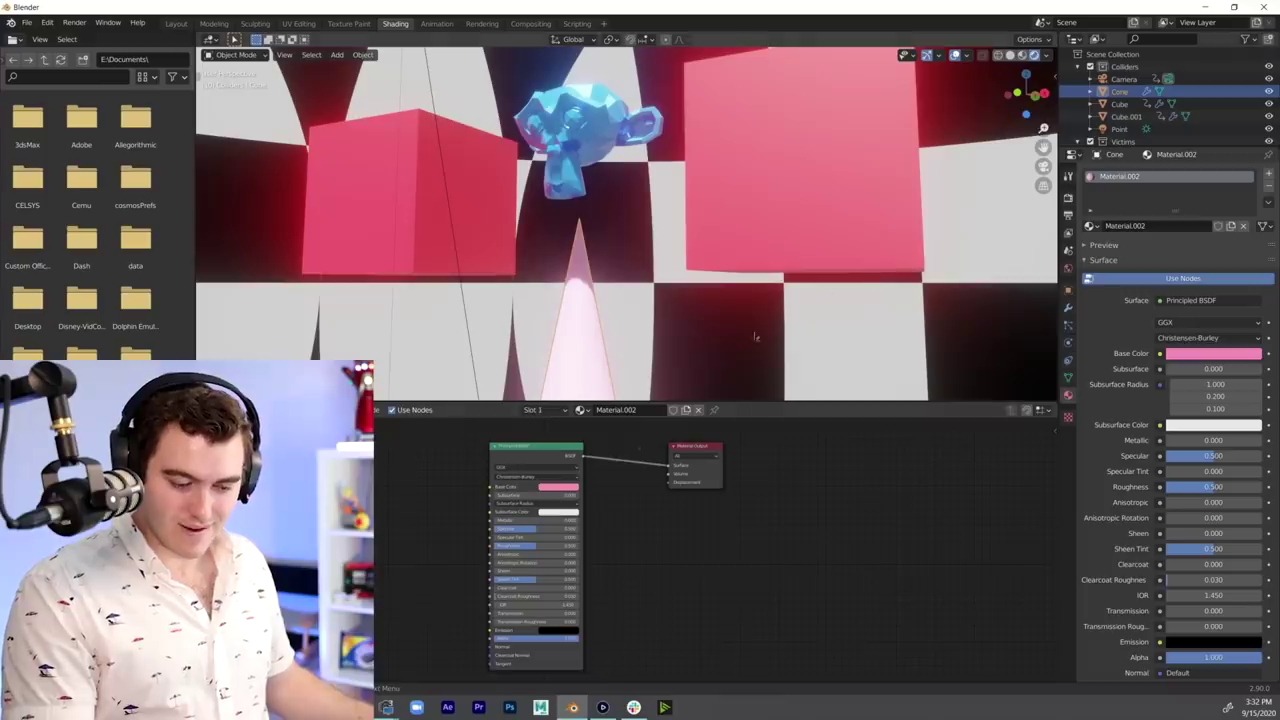
pyautogui.scroll(-4, 637, 309)
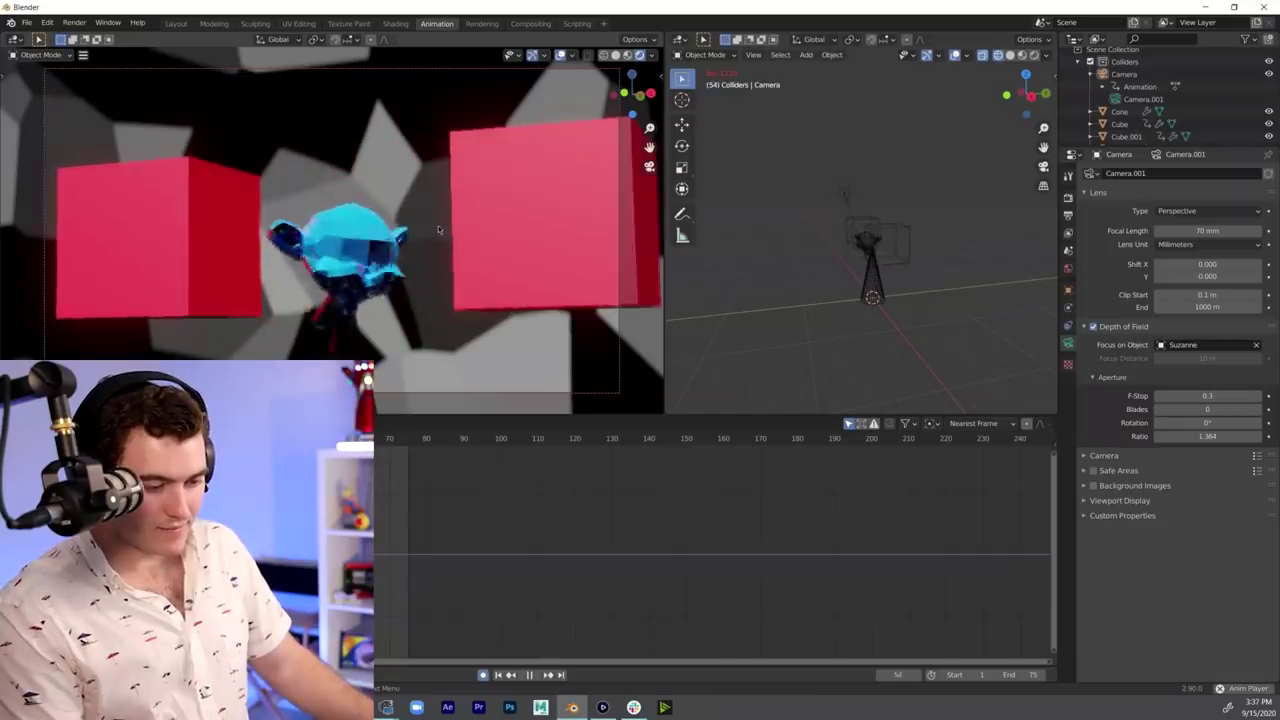
# - Play the animation from the first frame to test how Suzanne reacts to the yellow cone and the two closing cubes
pyautogui.press('Escape')
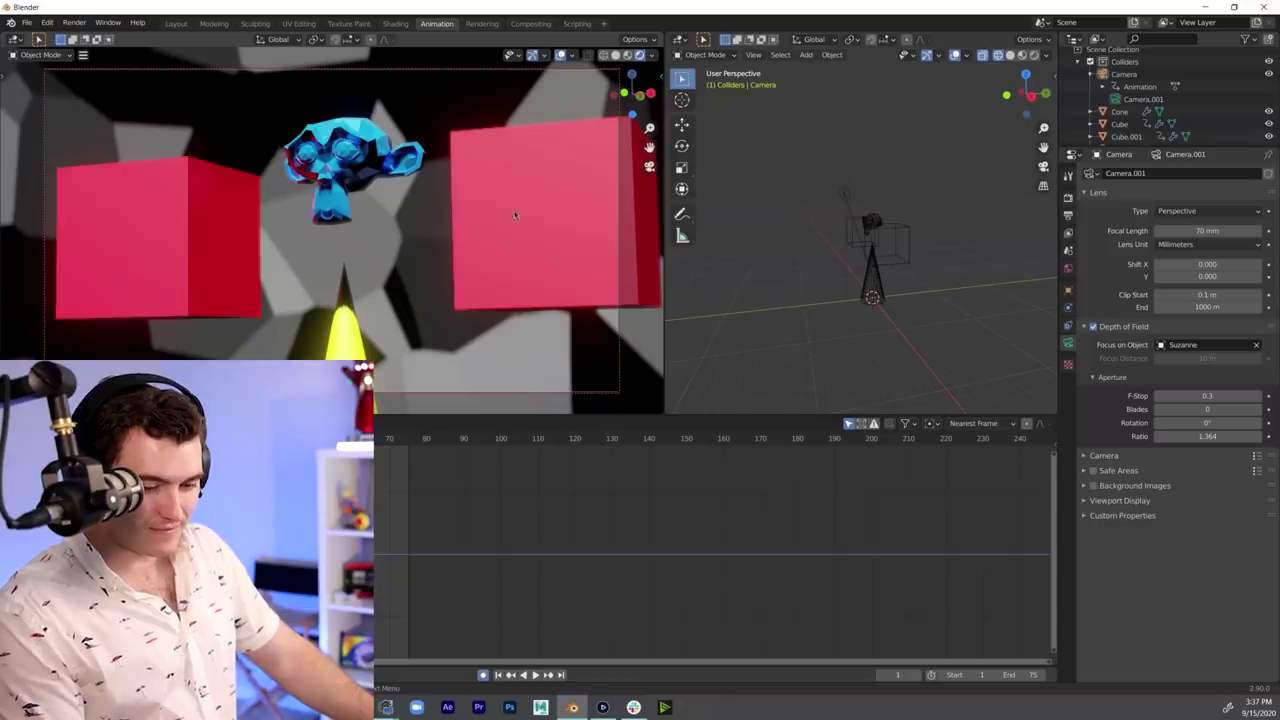
pyautogui.click(850, 284)
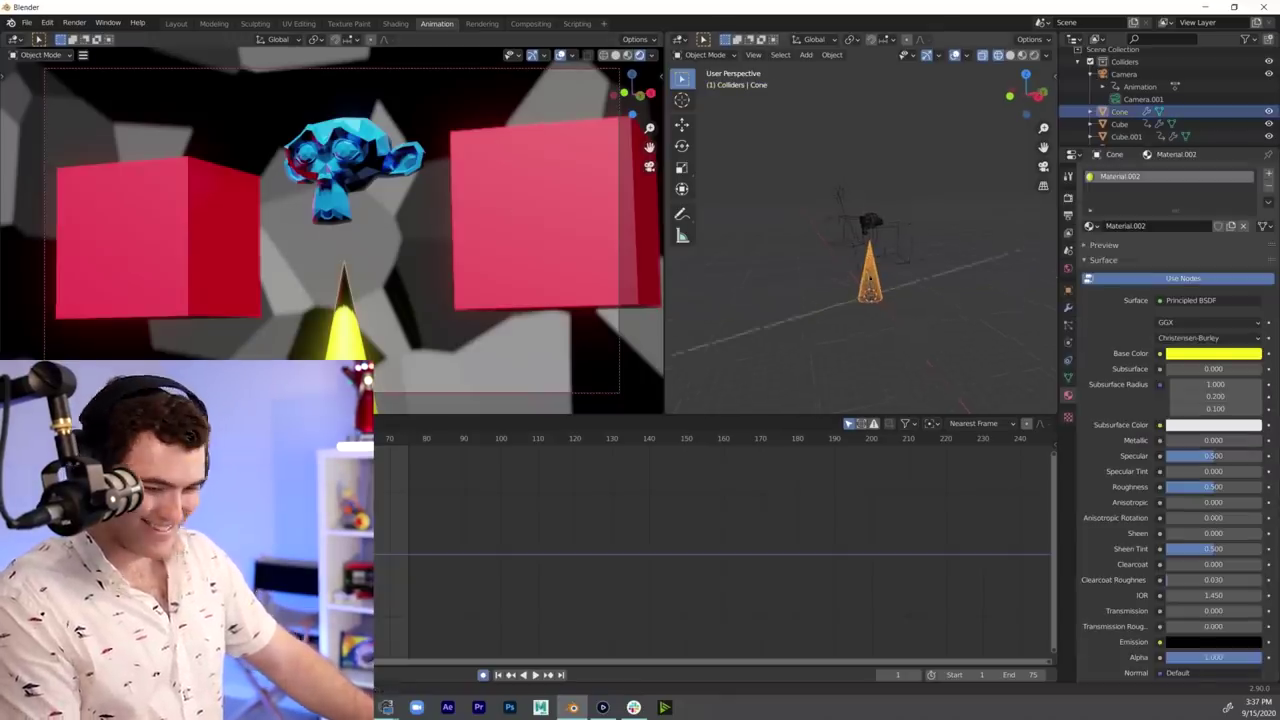
pyautogui.press('space')
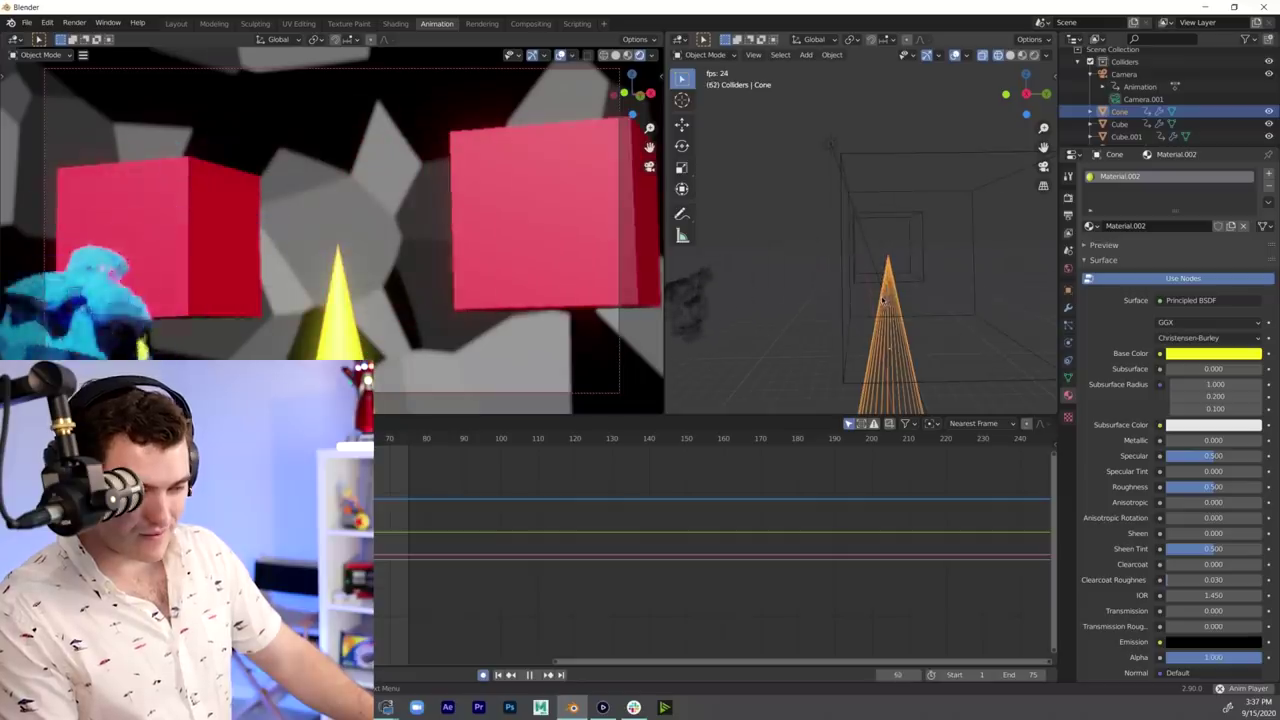
pyautogui.moveTo(906, 256); pyautogui.dragTo(925, 229)
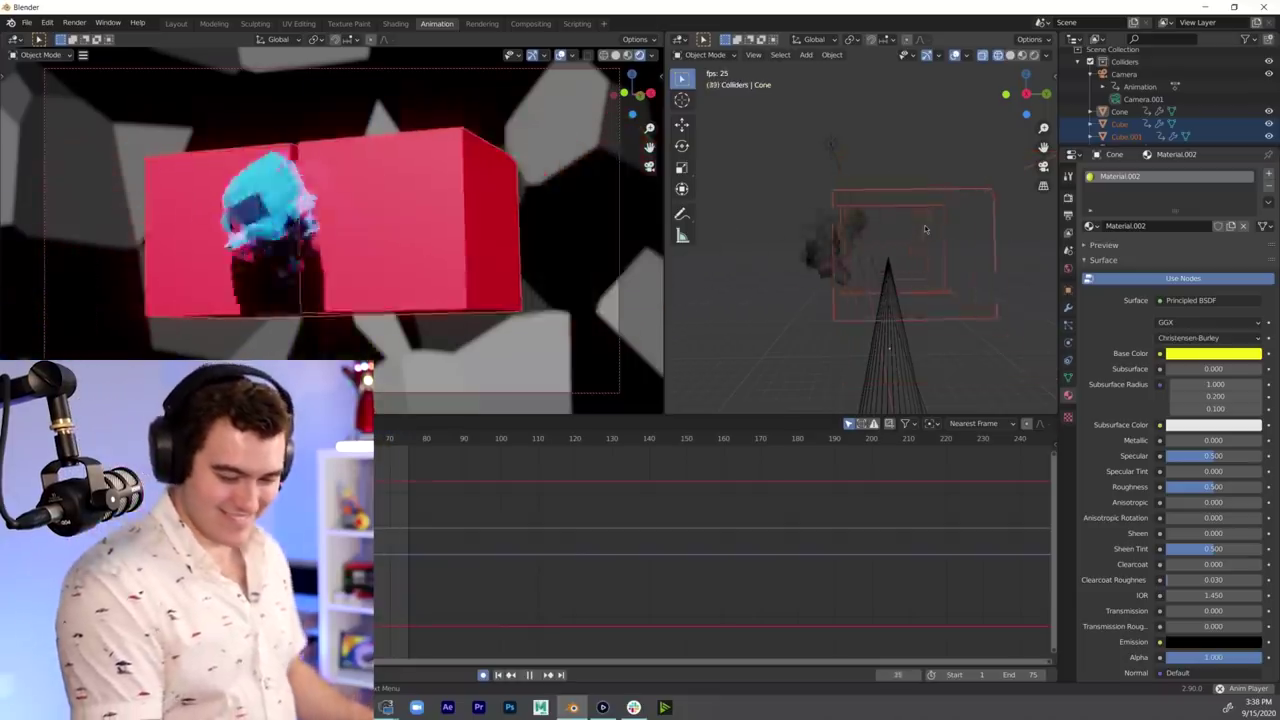
pyautogui.press('Escape')
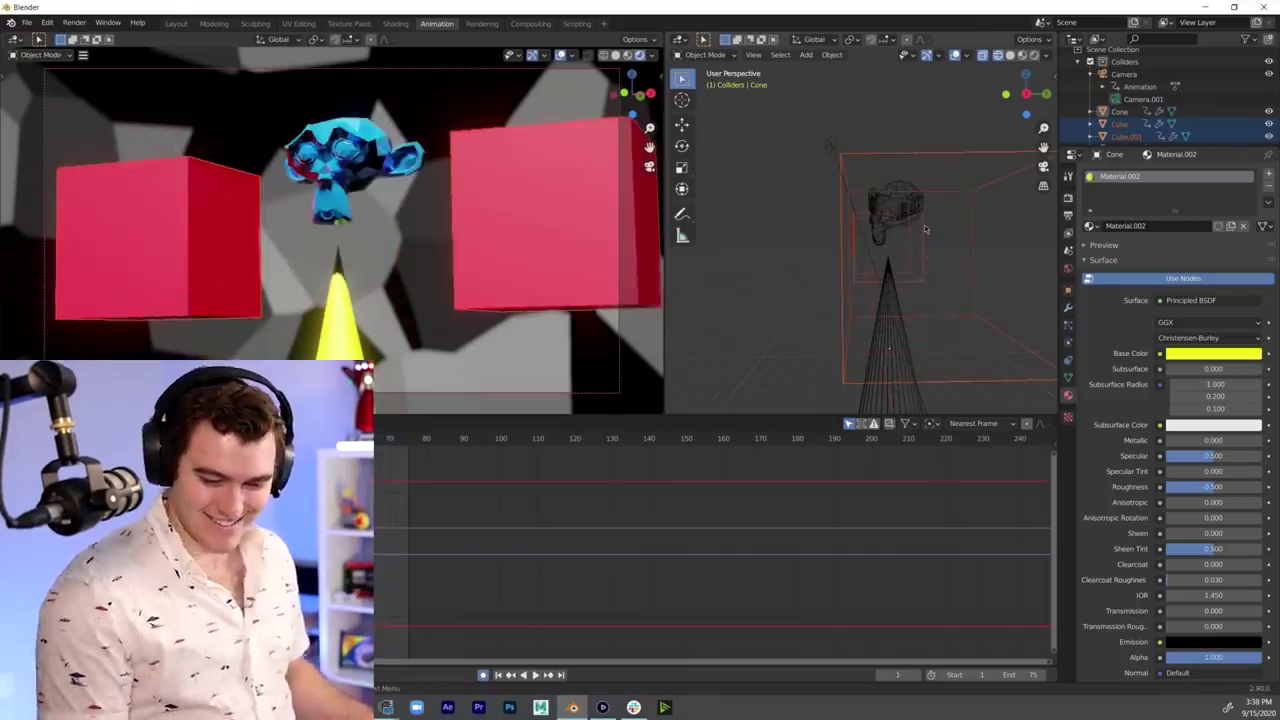
# - Save the project as Sim.blend and render the animation
pyautogui.hotkey('ctrl', 's')
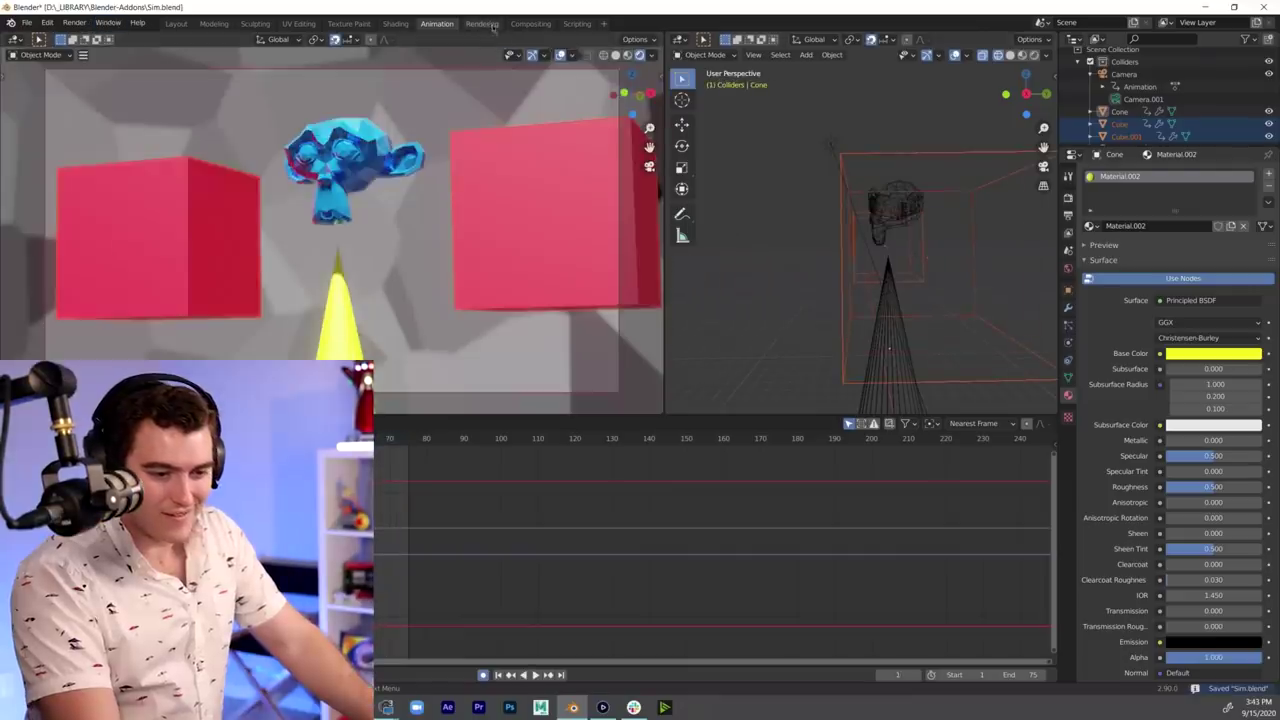
pyautogui.click(488, 24)
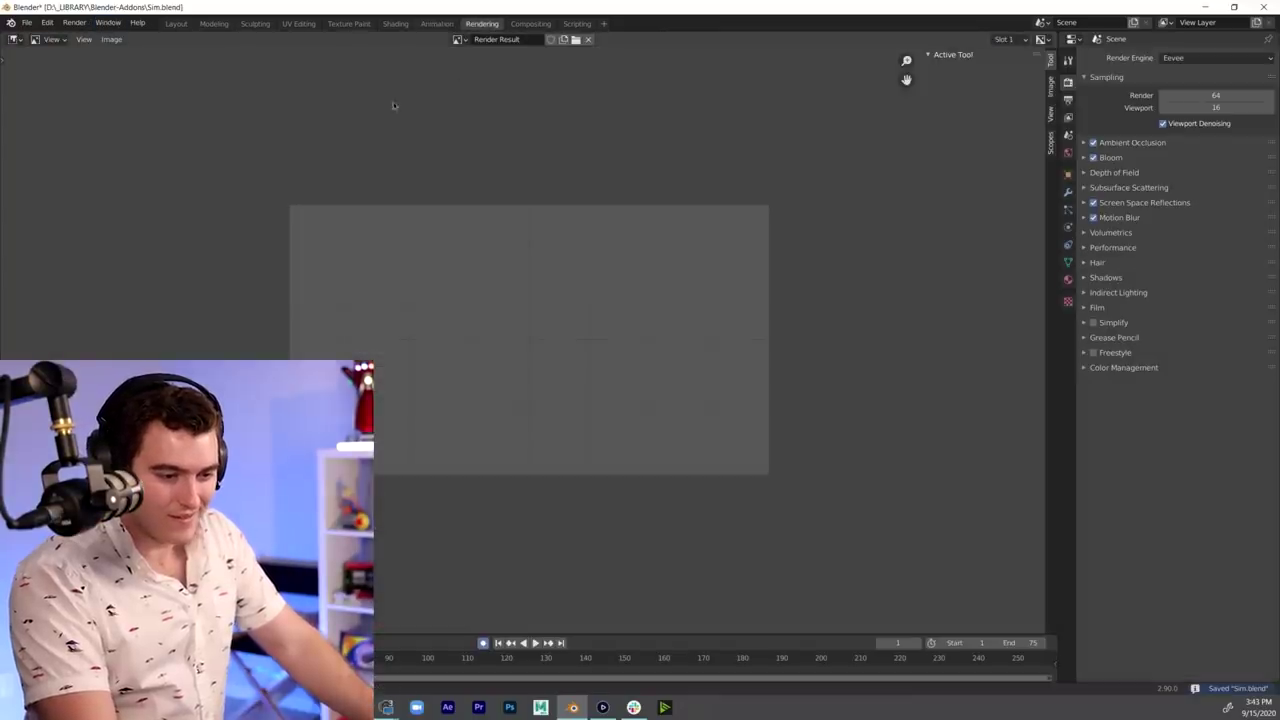
pyautogui.click(436, 24)
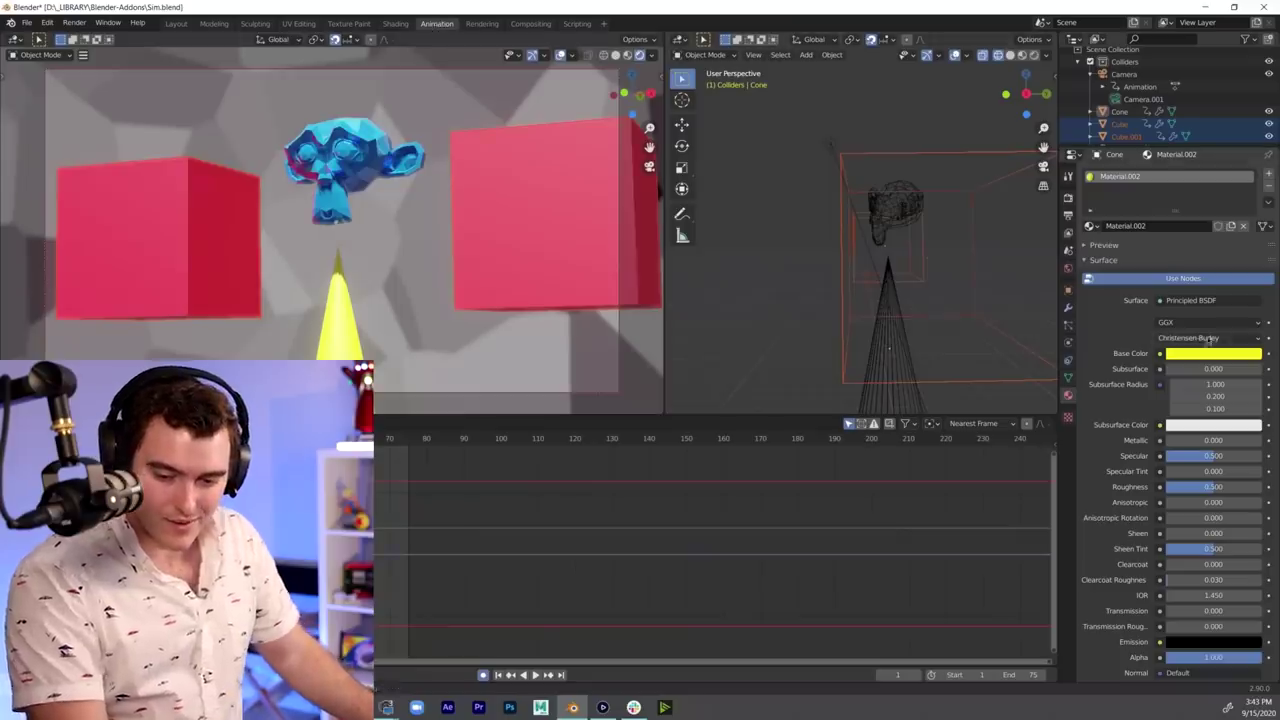
pyautogui.hotkey('ctrl', 'F12')
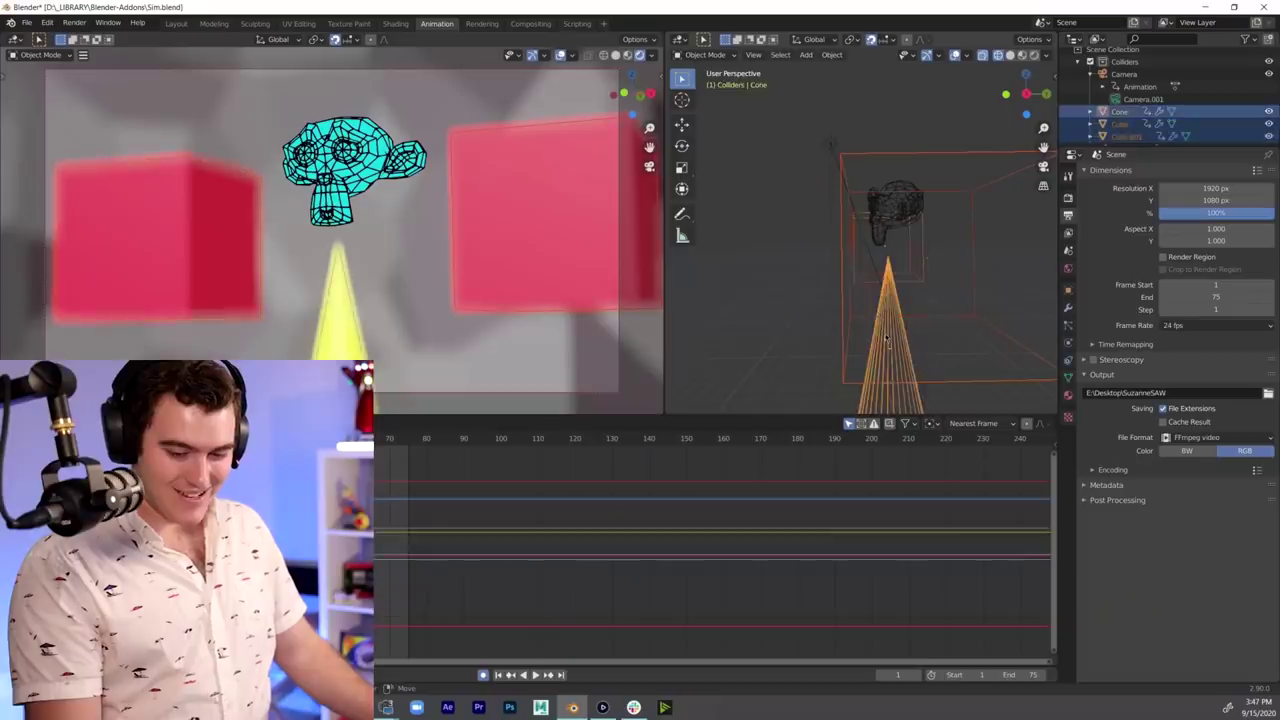
# - Convert the selected cone and two cubes to Grease Pencil, then play the animation to test the converted objects
pyautogui.press('F3')
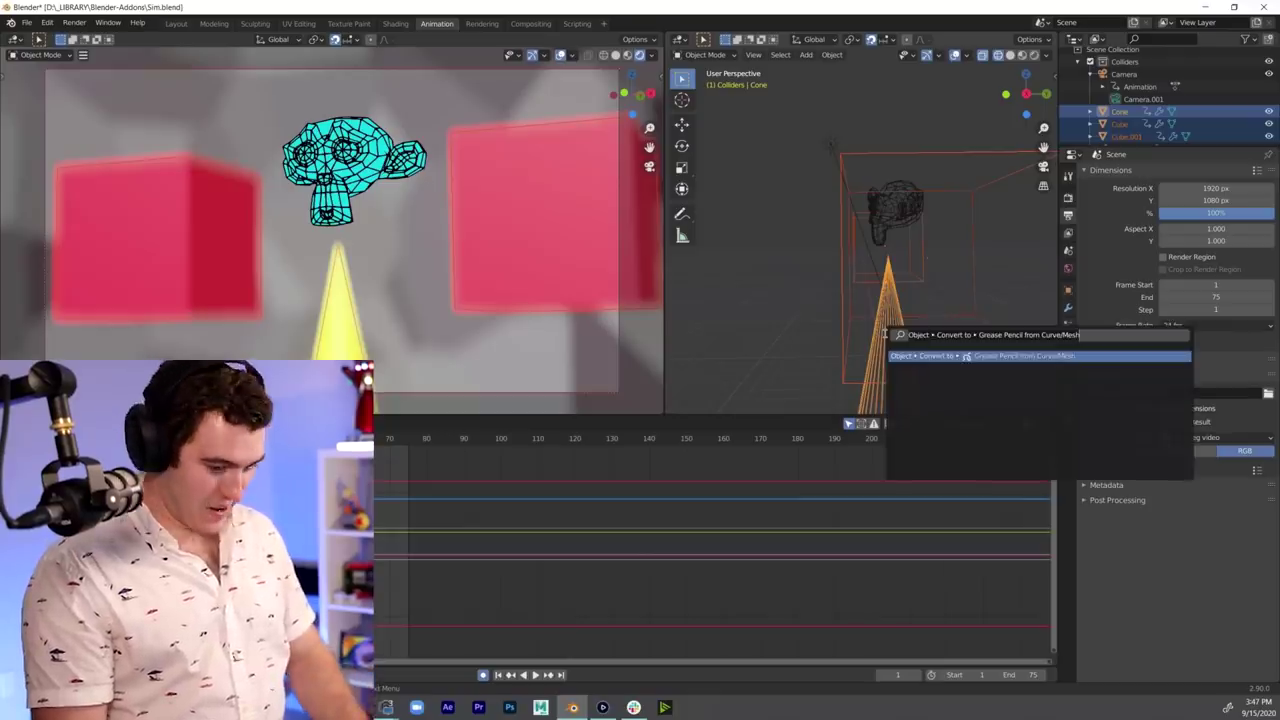
pyautogui.press('Return')
pyautogui.press('space')
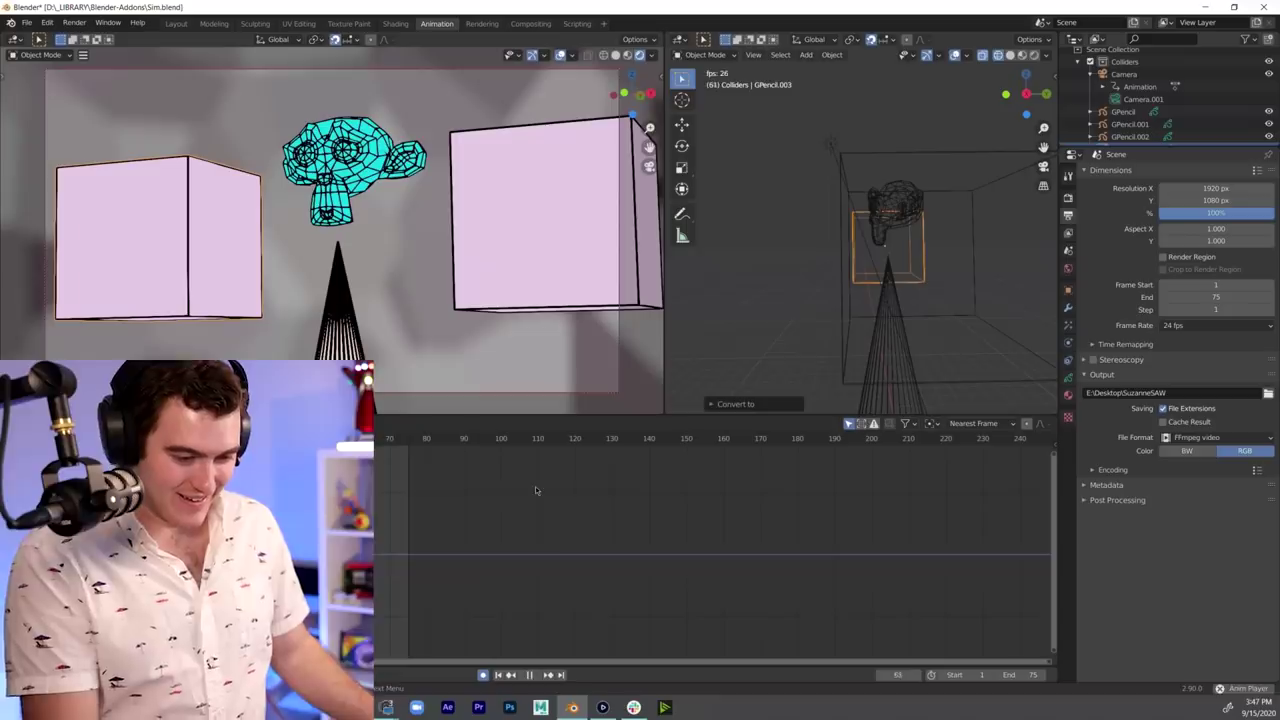
pyautogui.press('space')
pyautogui.hotkey('shift', 'Left')
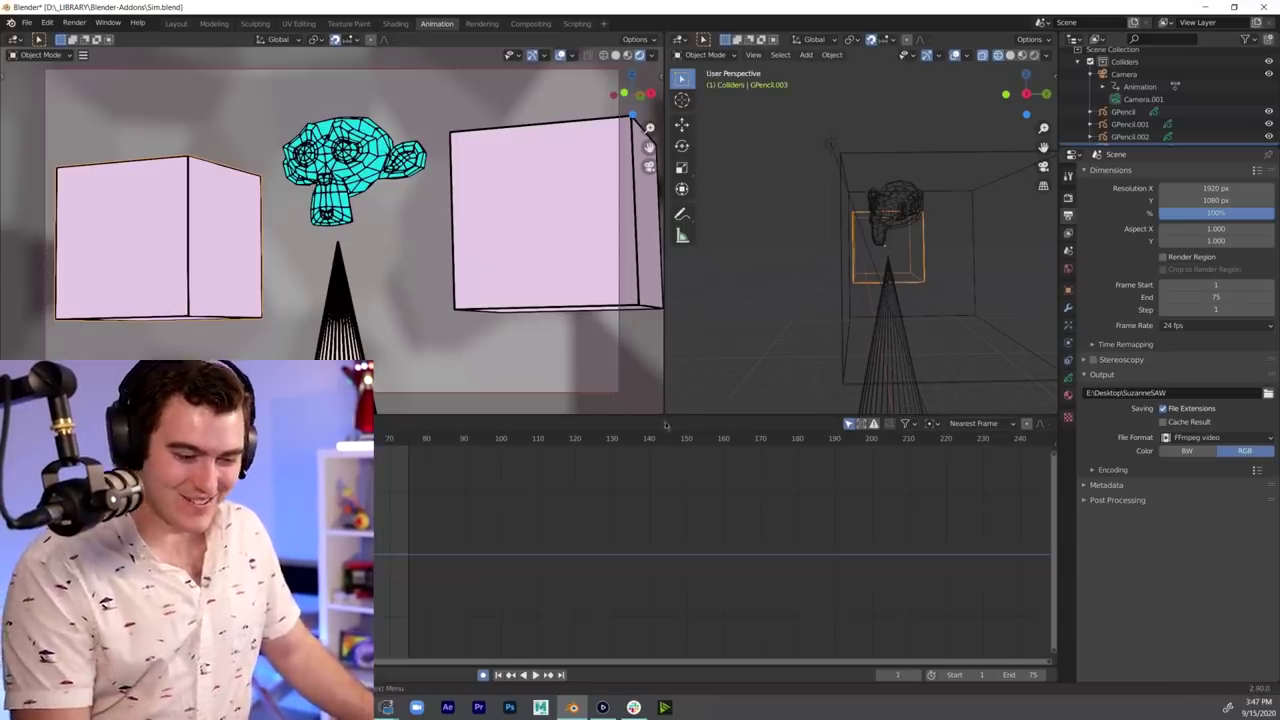
# - Switch the perspective viewport from wireframe to filled shading and select the Grease Pencil monkey head
pyautogui.scroll(4, 930, 218)
pyautogui.press('z')
pyautogui.moveTo(813, 226)
pyautogui.mouseDown(button='middle')
pyautogui.moveTo(940, 220)
pyautogui.moveTo(856, 212)
pyautogui.mouseUp(button='middle')
pyautogui.click(895, 200)
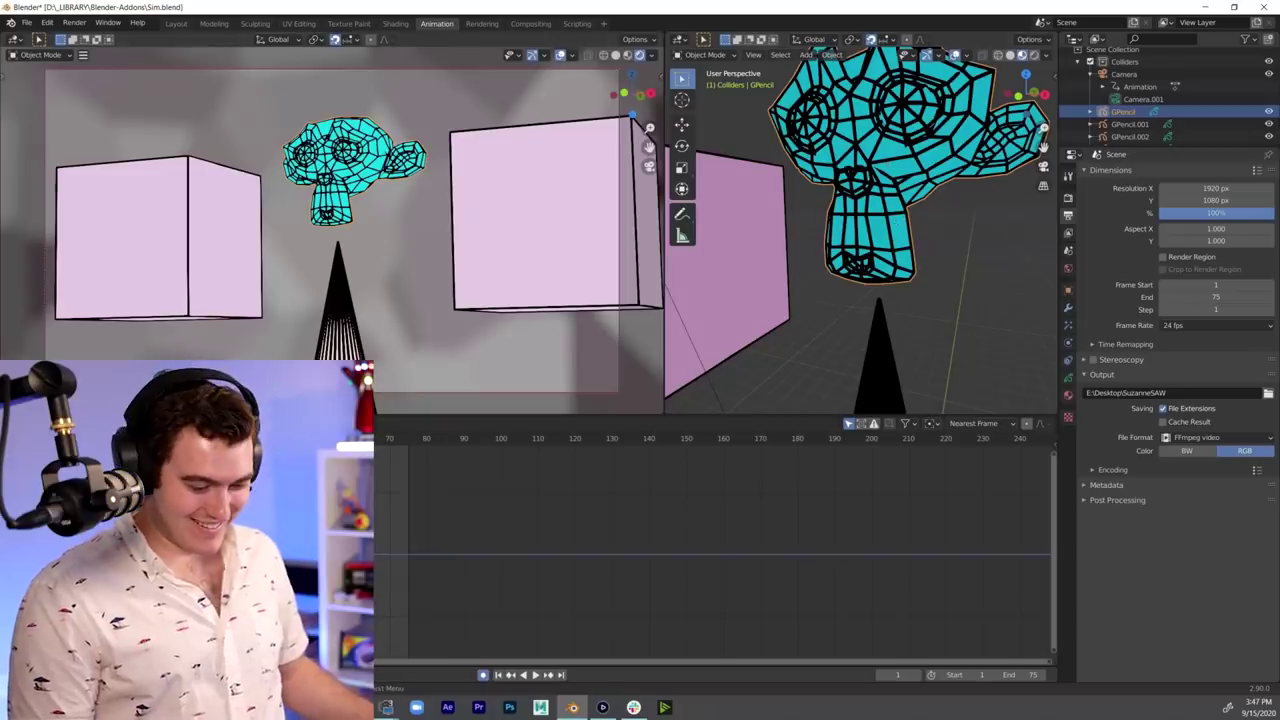